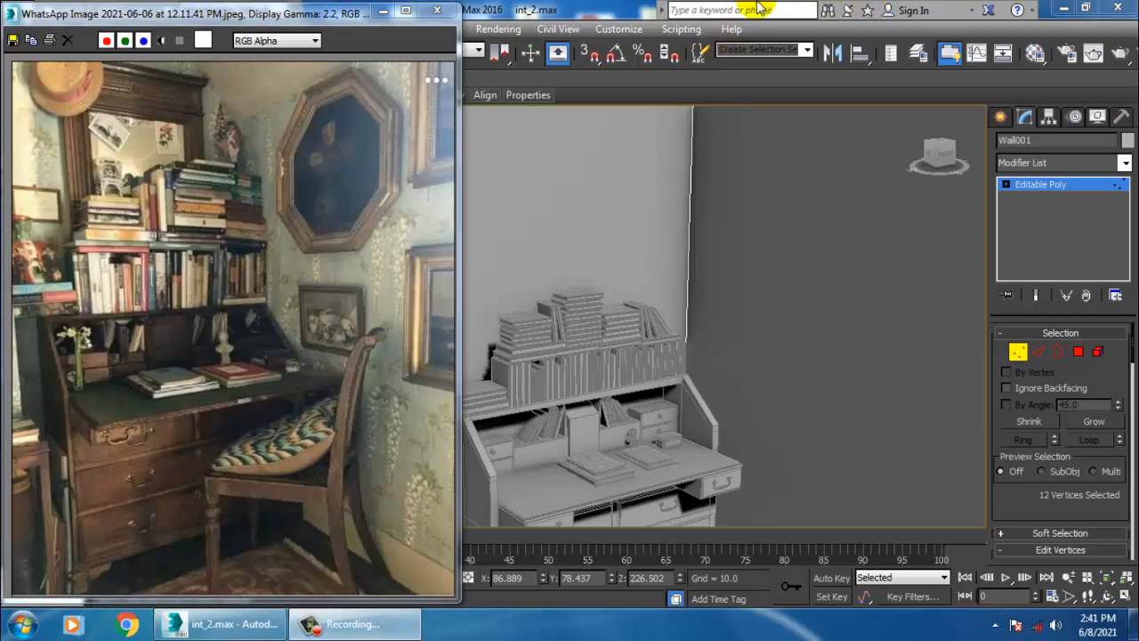
- Leave vertex editing of the wall and select all the desk's objects, excluding the room shell
{"action": "middle_click_drag", "start_coordinate": [790, 321], "coordinate": [774, 270], "text": "alt"}
{"action": "scroll", "coordinate": [792, 244], "scroll_direction": "down", "scroll_amount": 5}
{"action": "left_click_drag", "start_coordinate": [583, 209], "coordinate": [569, 204]}
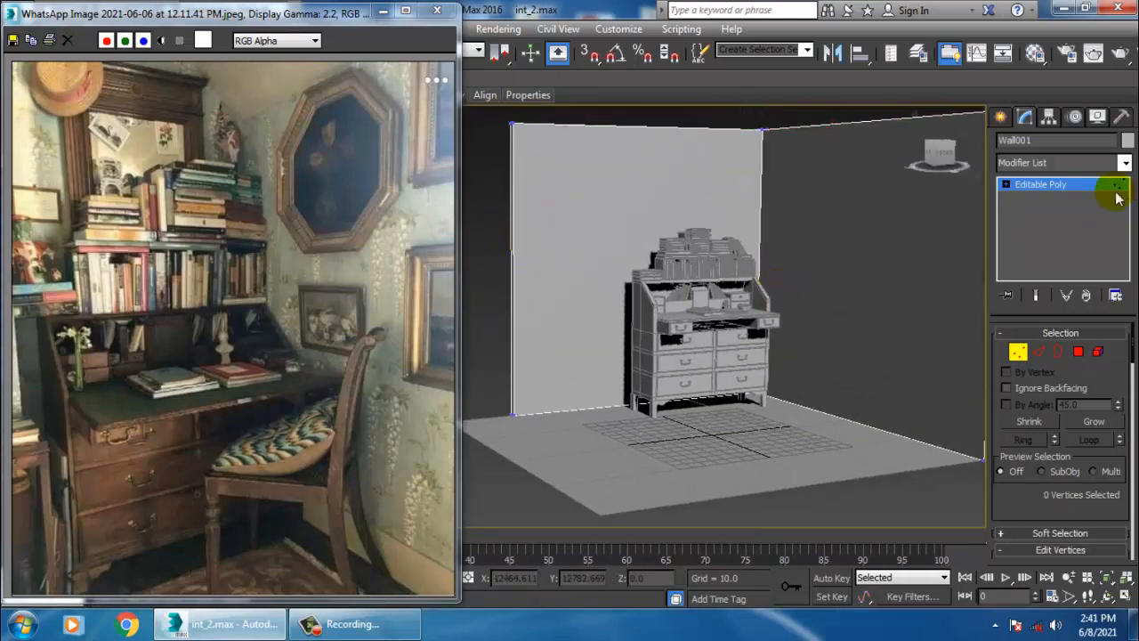
{"action": "left_click", "coordinate": [1113, 183]}
{"action": "left_click_drag", "start_coordinate": [865, 526], "coordinate": [881, 526]}
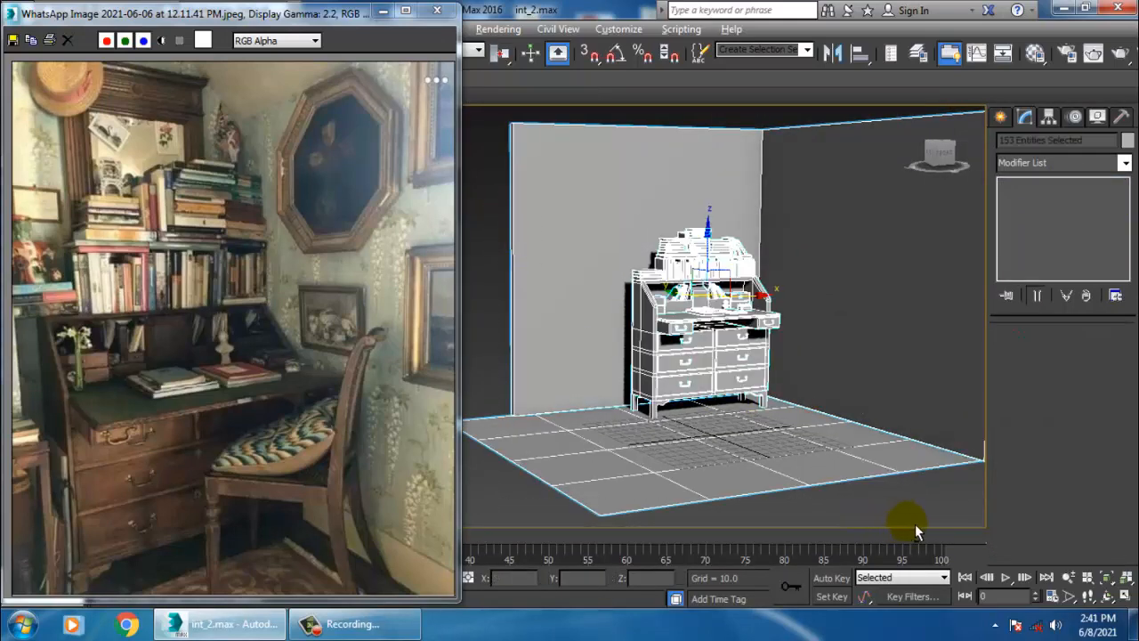
{"action": "left_click", "coordinate": [915, 479], "text": "alt"}
- Orbit and zoom around the selected desk to inspect it from several angles
{"action": "scroll", "coordinate": [725, 344], "scroll_direction": "up", "scroll_amount": 3}
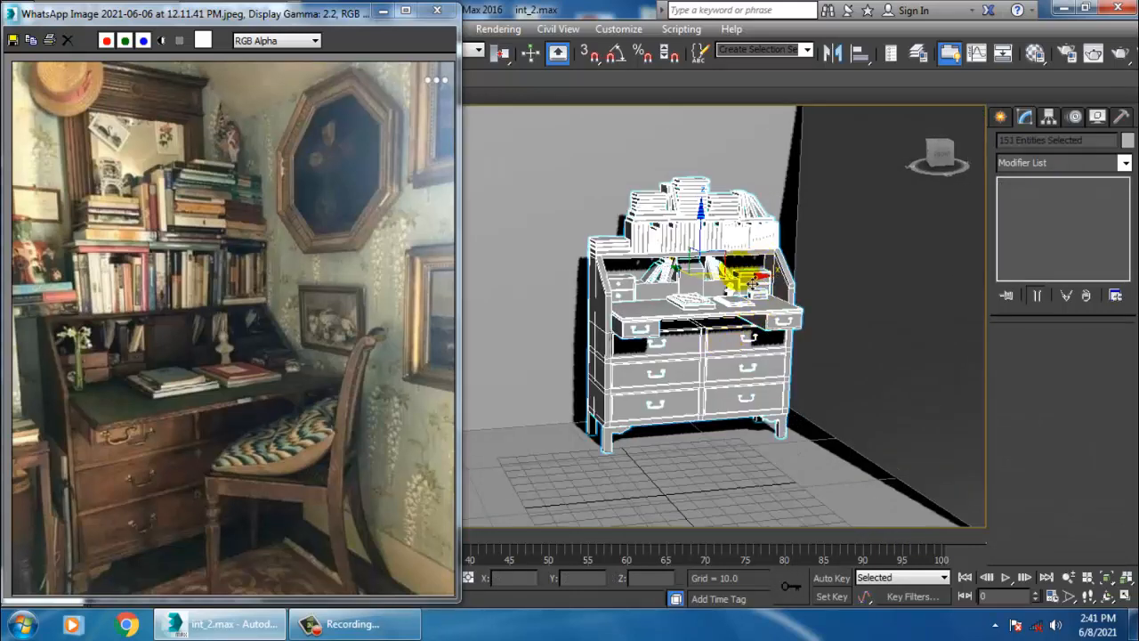
{"action": "left_click_drag", "start_coordinate": [762, 278], "coordinate": [809, 281]}
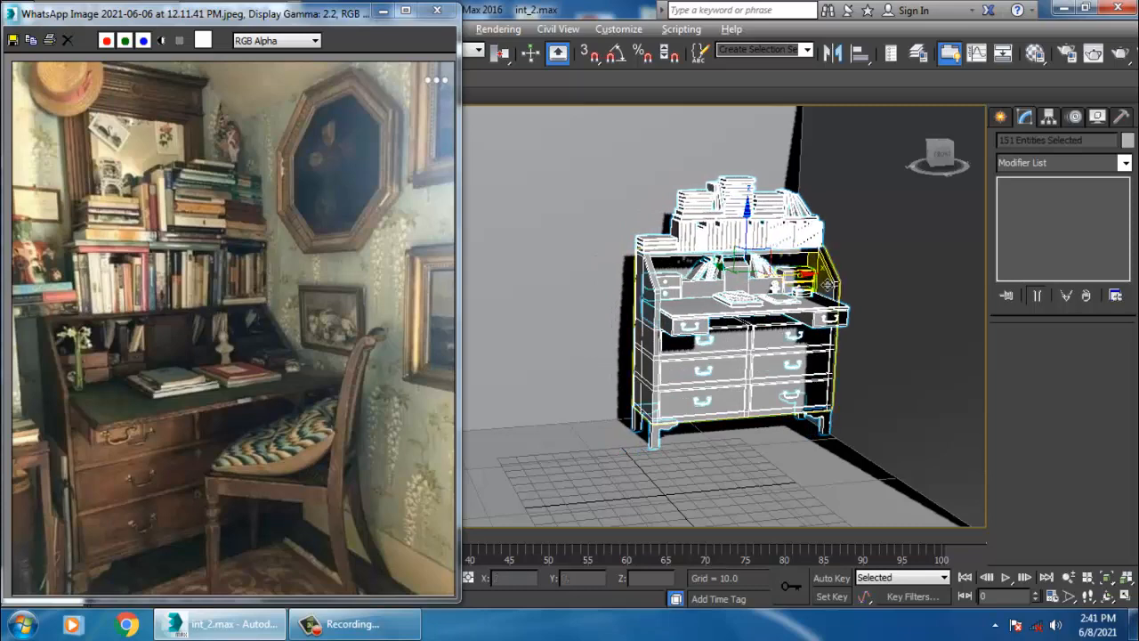
{"action": "middle_click_drag", "start_coordinate": [810, 282], "coordinate": [906, 317], "text": "alt"}
{"action": "middle_click_drag", "start_coordinate": [907, 317], "coordinate": [838, 309], "text": "alt"}
{"action": "scroll", "coordinate": [832, 309], "scroll_direction": "up", "scroll_amount": 2}
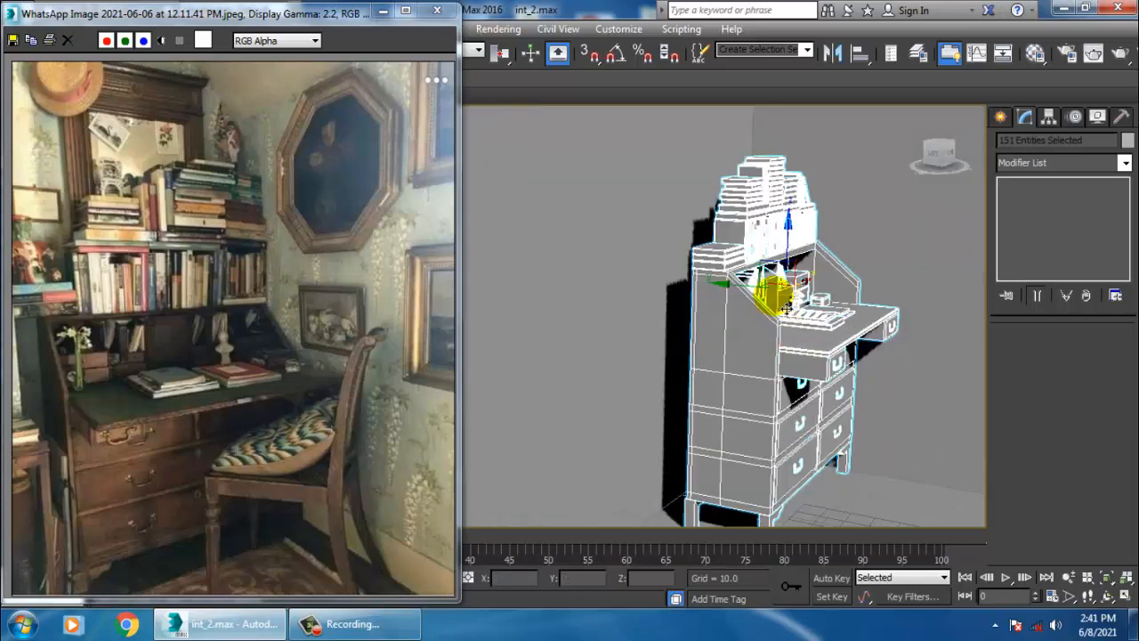
{"action": "left_click_drag", "start_coordinate": [749, 299], "coordinate": [709, 299]}
{"action": "middle_click_drag", "start_coordinate": [746, 310], "coordinate": [694, 301], "text": "alt"}
{"action": "middle_click_drag", "start_coordinate": [778, 325], "coordinate": [726, 372]}
{"action": "scroll", "coordinate": [739, 367], "scroll_direction": "down", "scroll_amount": 3}
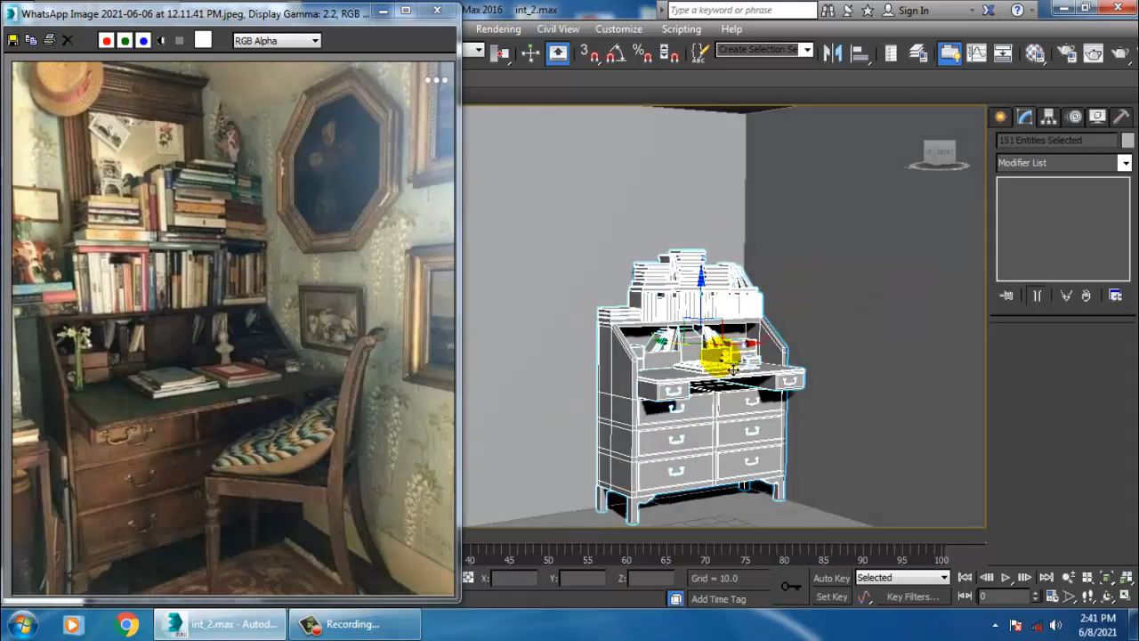
{"action": "left_click_drag", "start_coordinate": [706, 346], "coordinate": [700, 353]}
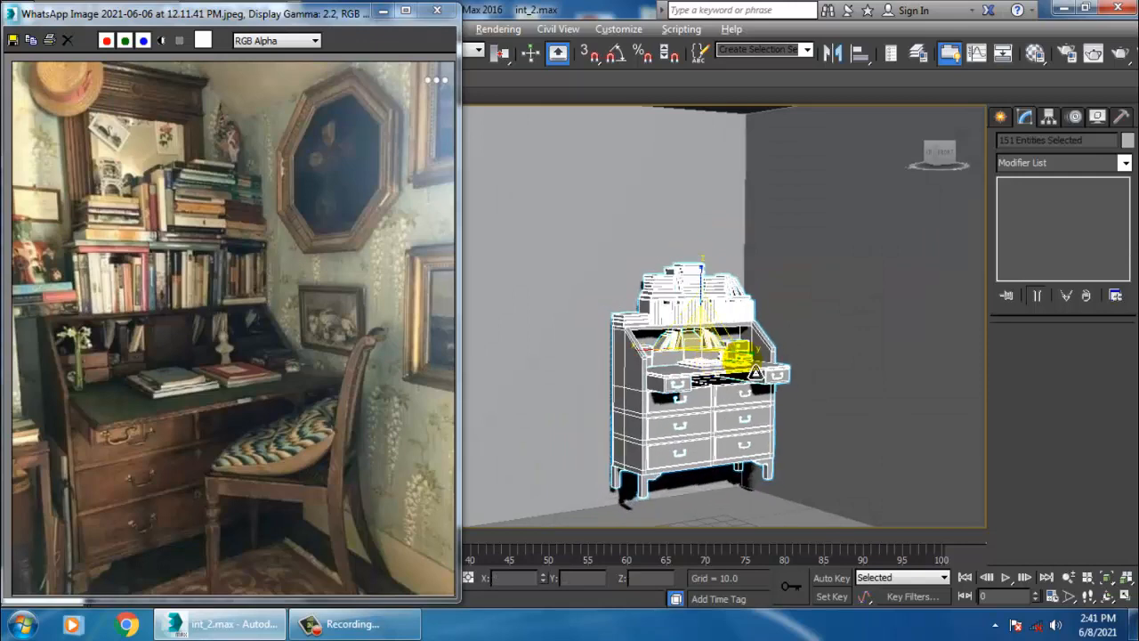
{"action": "middle_click_drag", "start_coordinate": [740, 358], "coordinate": [719, 337], "text": "alt"}
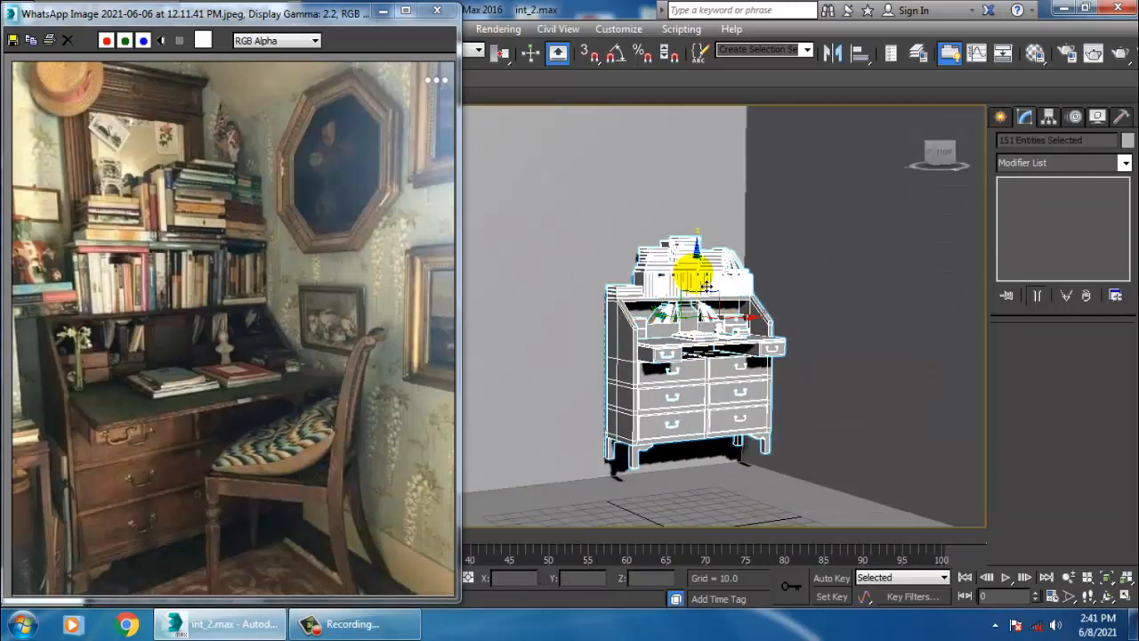
{"action": "left_click_drag", "start_coordinate": [707, 287], "coordinate": [724, 307]}
{"action": "middle_click_drag", "start_coordinate": [723, 307], "coordinate": [756, 351], "text": "alt"}
{"action": "scroll", "coordinate": [722, 327], "scroll_direction": "up", "scroll_amount": 3}
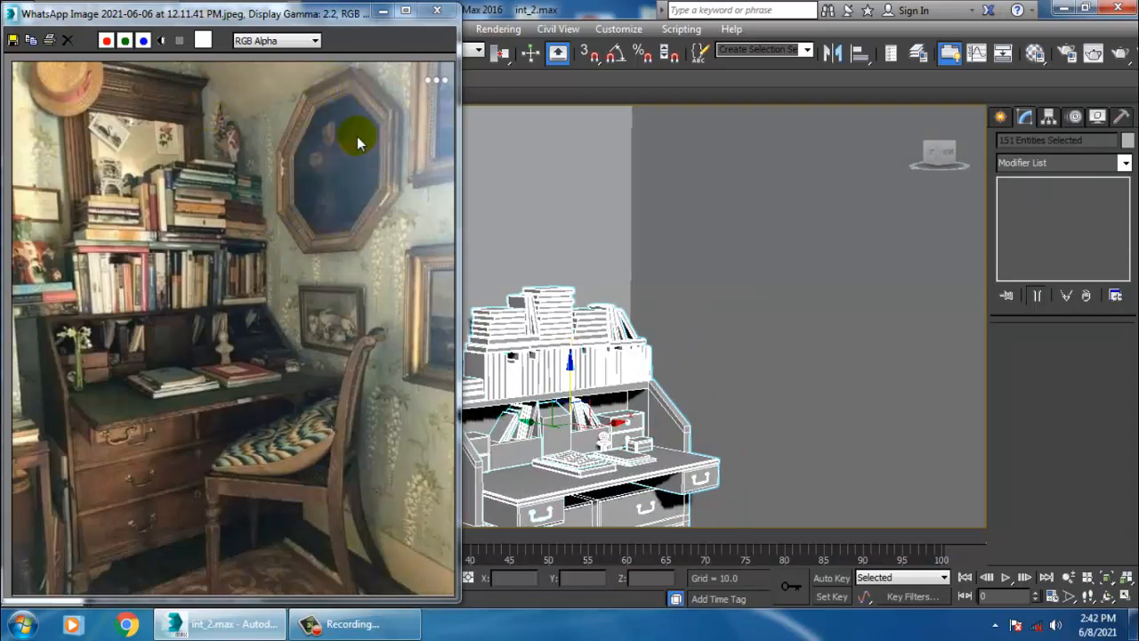
- Create a cylinder with AutoGrid on the wall above the desk, radius about 29.5 and height about 4
{"action": "scroll", "coordinate": [333, 157], "scroll_direction": "up", "scroll_amount": 2}
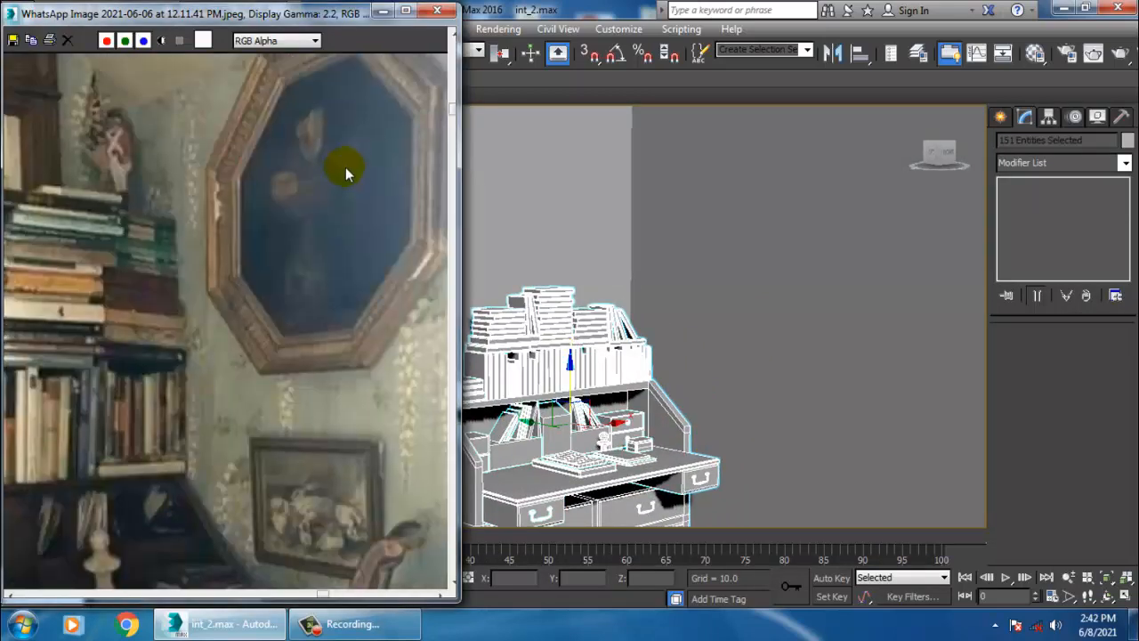
{"action": "scroll", "coordinate": [322, 228], "scroll_direction": "up", "scroll_amount": 1}
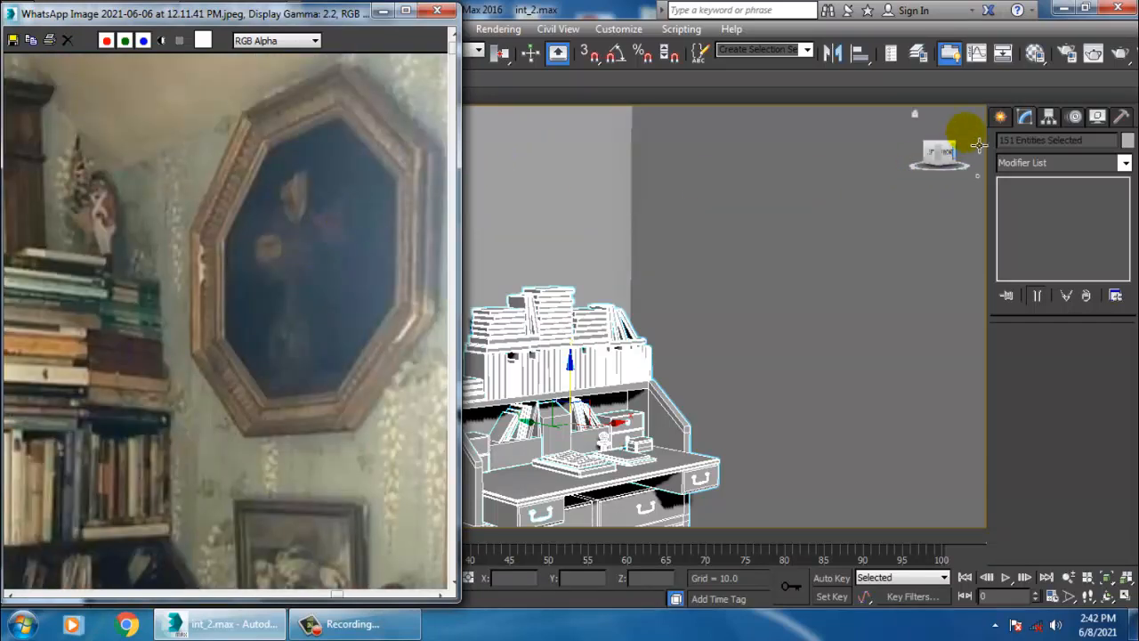
{"action": "left_click", "coordinate": [1000, 116]}
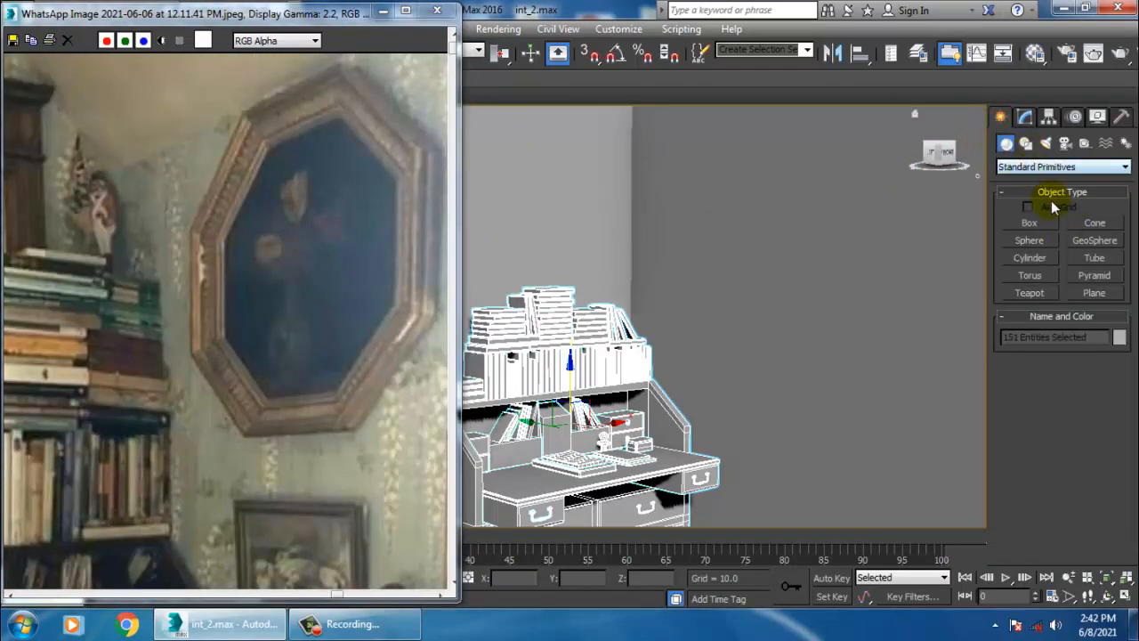
{"action": "left_click", "coordinate": [1031, 258]}
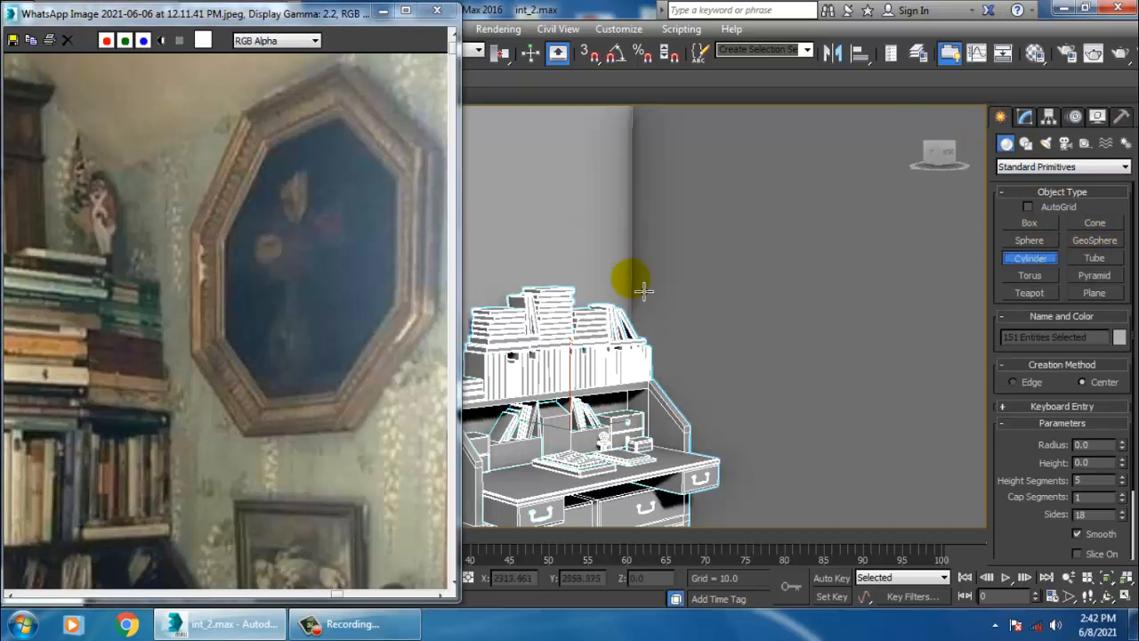
{"action": "middle_click_drag", "start_coordinate": [644, 290], "coordinate": [678, 282], "text": "alt"}
{"action": "left_click", "coordinate": [1028, 207]}
{"action": "left_click_drag", "start_coordinate": [742, 250], "coordinate": [816, 319]}
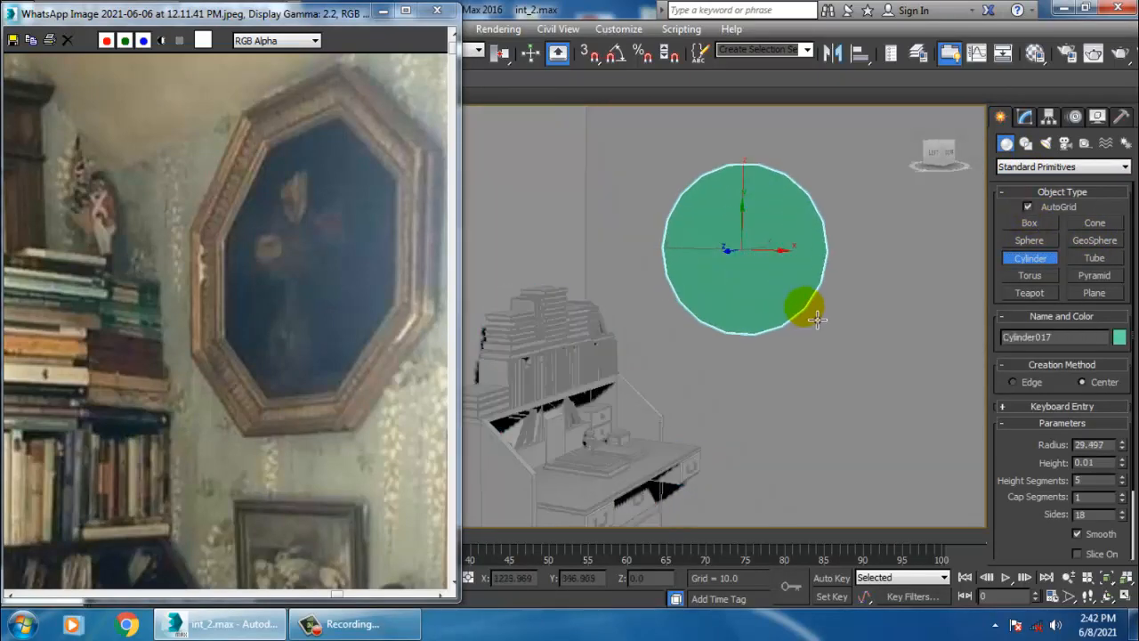
{"action": "left_click", "coordinate": [809, 343]}
- Set the cylinder's height segments to 1
{"action": "key", "text": "w"}
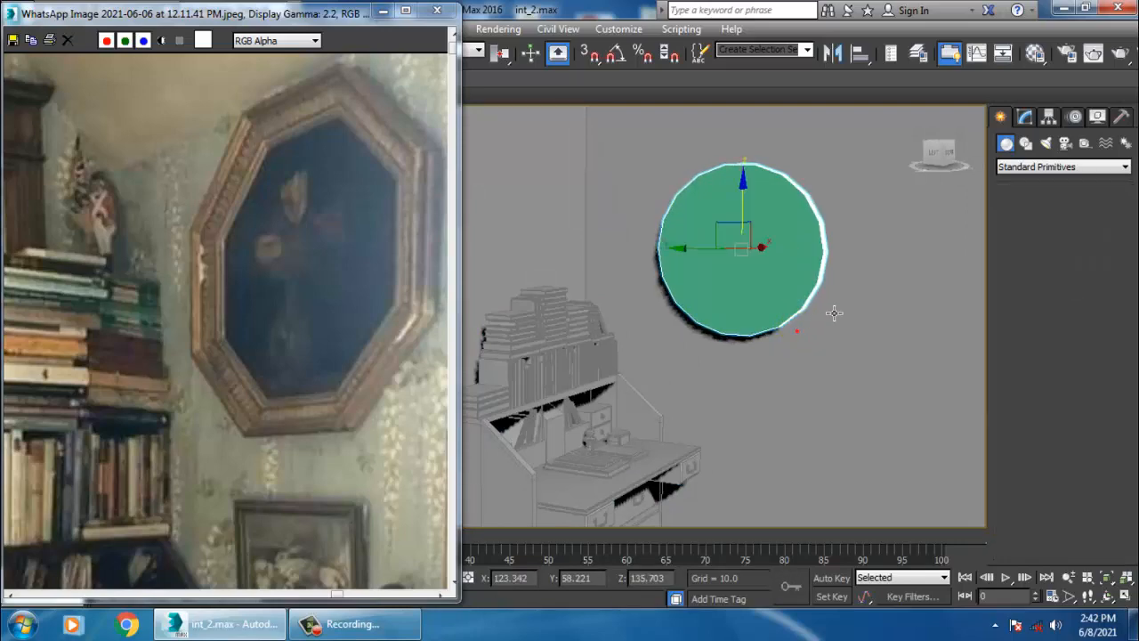
{"action": "middle_click_drag", "start_coordinate": [834, 312], "coordinate": [754, 321], "text": "alt"}
{"action": "left_click", "coordinate": [1026, 118]}
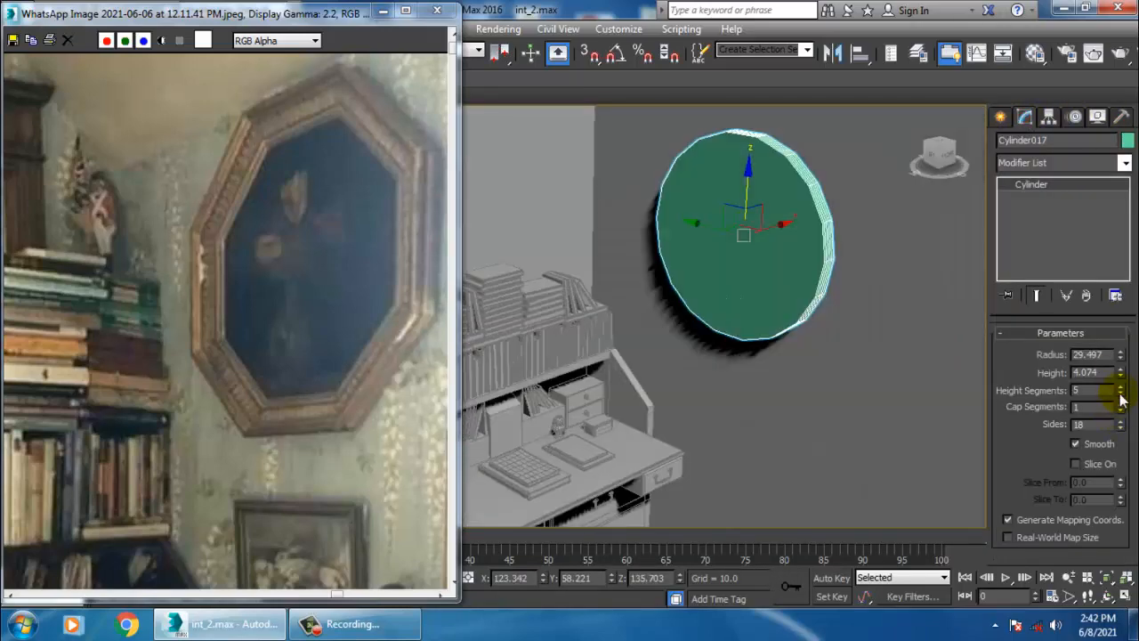
{"action": "left_click_drag", "start_coordinate": [1121, 394], "coordinate": [1133, 416]}
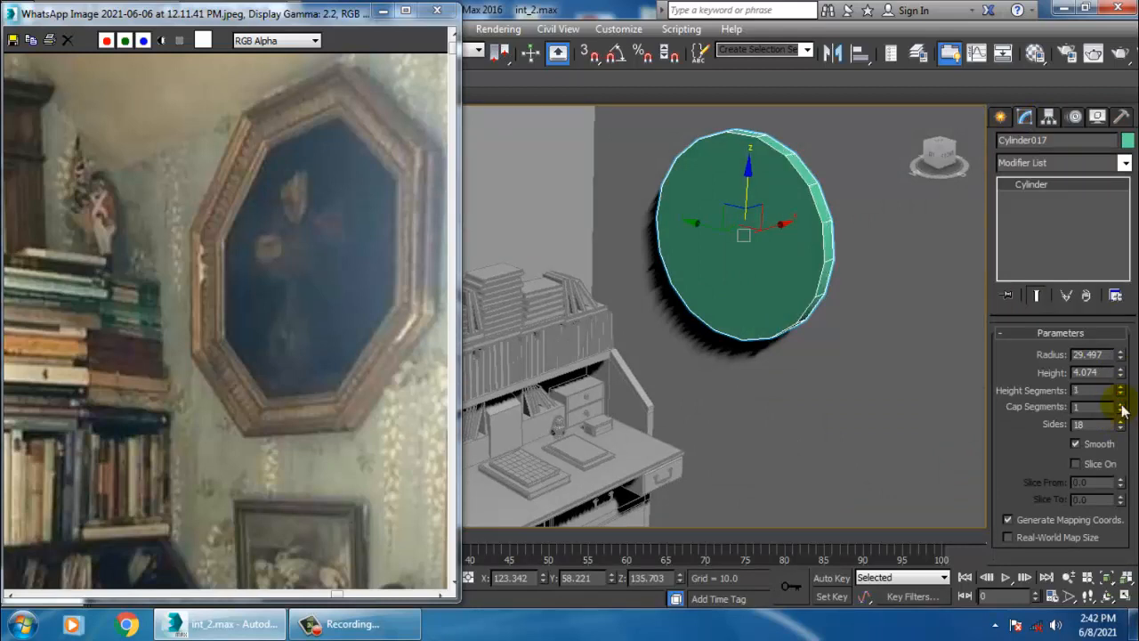
- Reduce the cylinder's sides to 8 to form an octagon
{"action": "left_click", "coordinate": [1121, 428]}
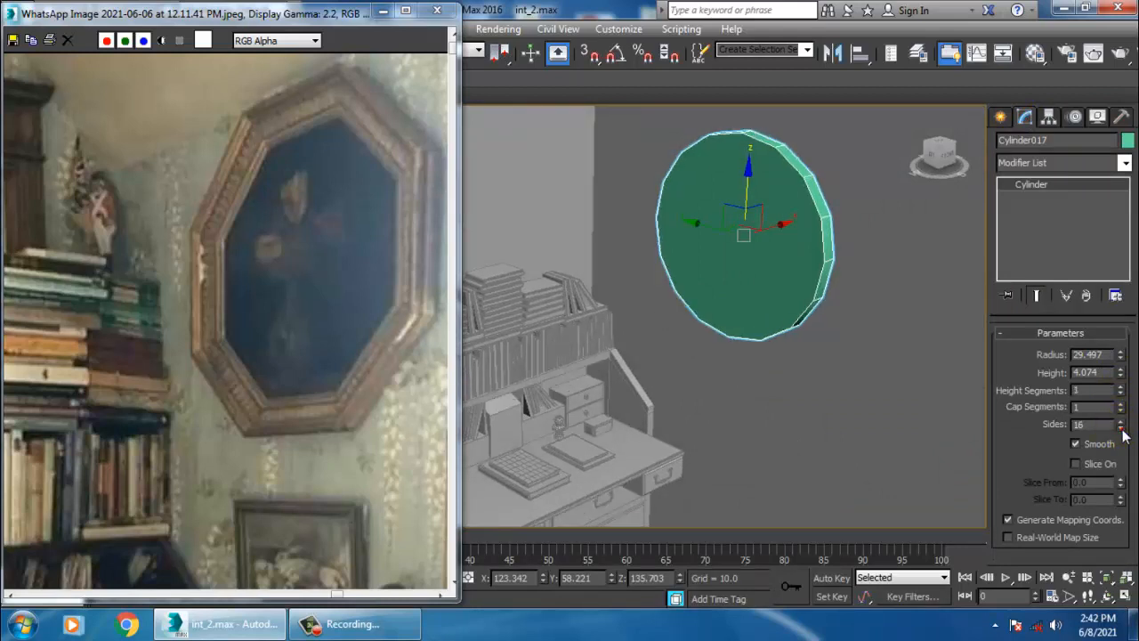
{"action": "left_click", "coordinate": [1120, 429]}
{"action": "left_click", "coordinate": [1121, 428]}
{"action": "left_click", "coordinate": [1121, 428]}
{"action": "left_click", "coordinate": [1122, 429]}
{"action": "left_click", "coordinate": [1122, 429]}
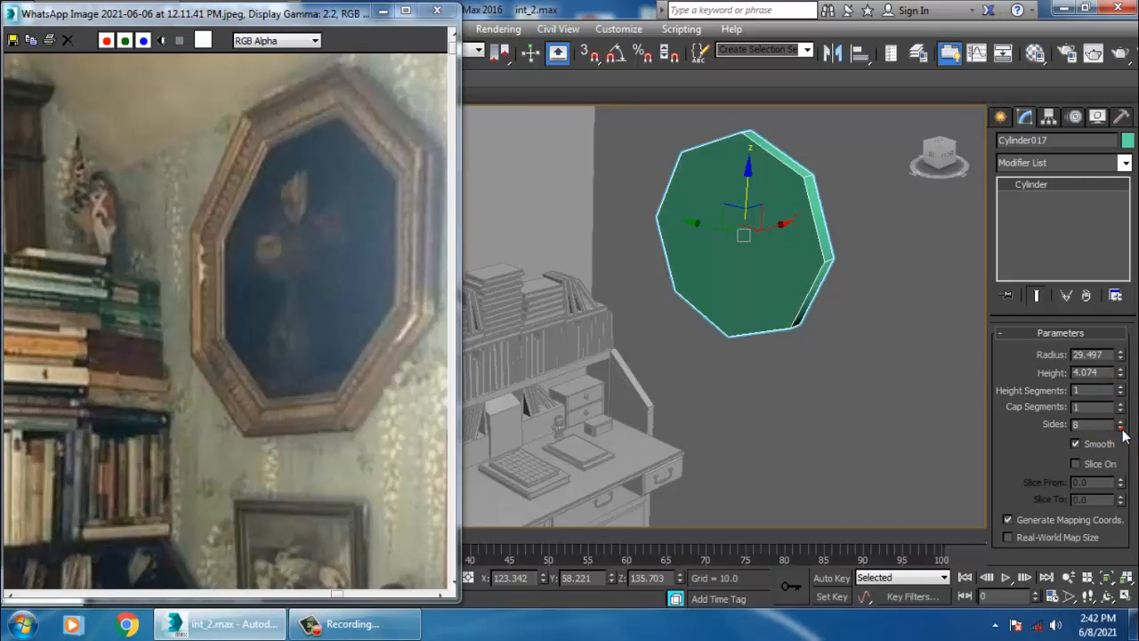
{"action": "left_click", "coordinate": [1121, 429]}
{"action": "left_click", "coordinate": [1122, 429]}
{"action": "middle_click_drag", "start_coordinate": [926, 317], "coordinate": [840, 282], "text": "alt"}
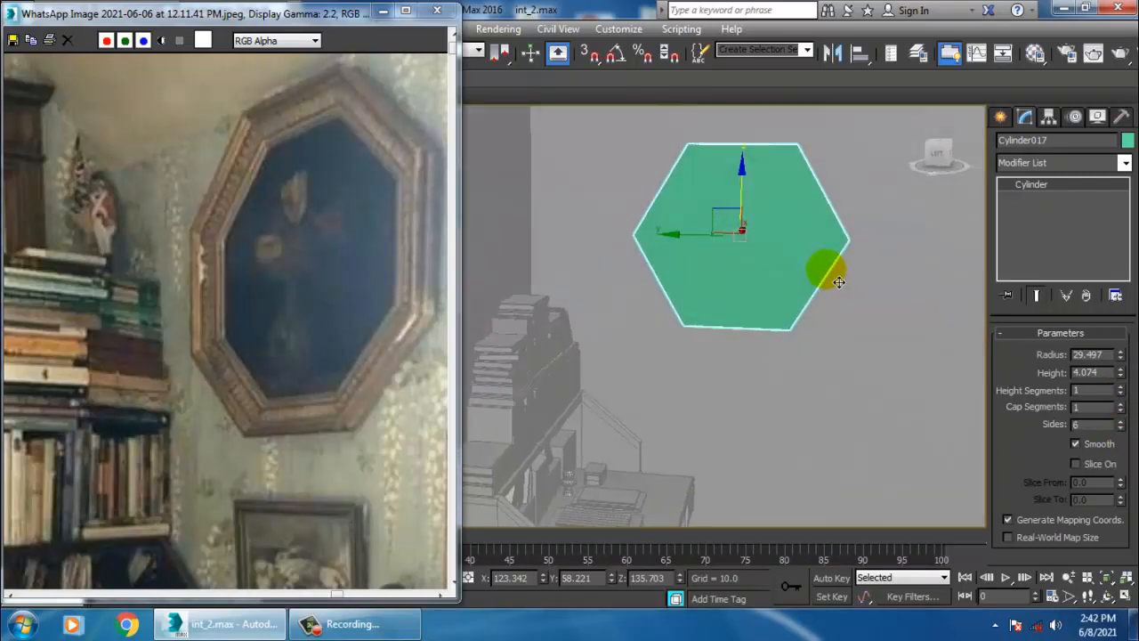
{"action": "left_click", "coordinate": [1120, 422]}
{"action": "left_click", "coordinate": [1120, 422]}
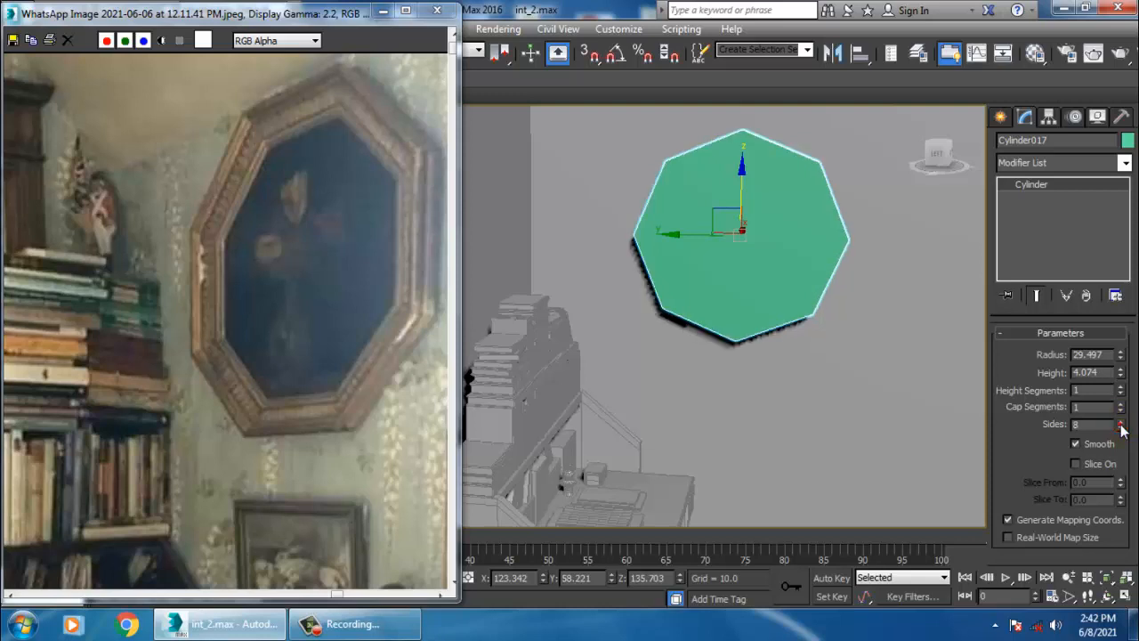
{"action": "left_click", "coordinate": [1120, 422]}
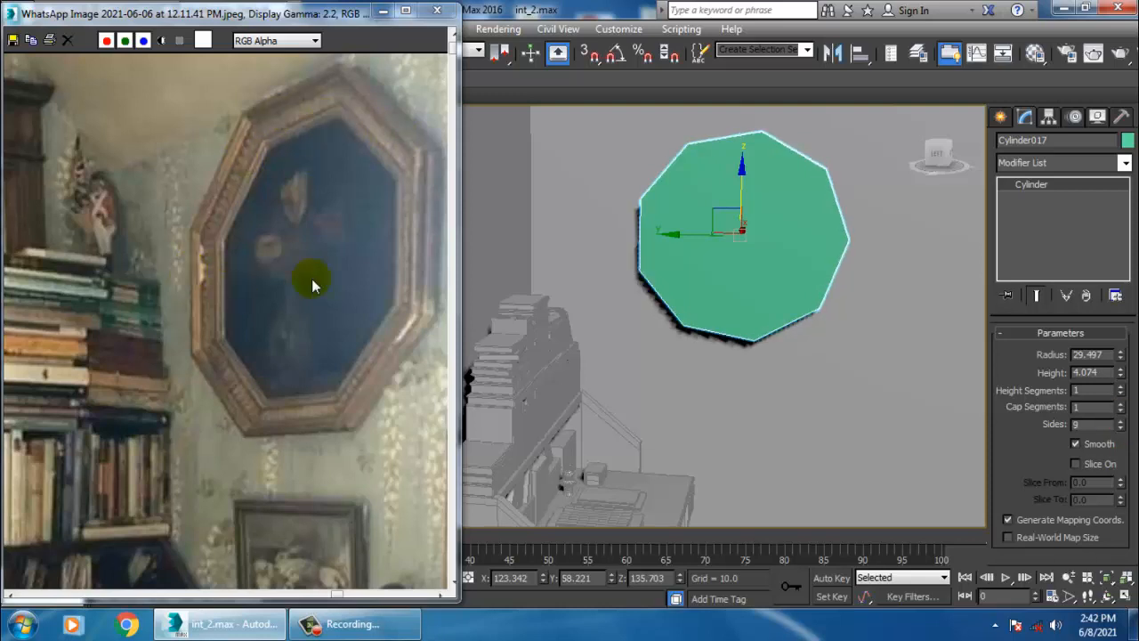
{"action": "left_click", "coordinate": [1121, 428]}
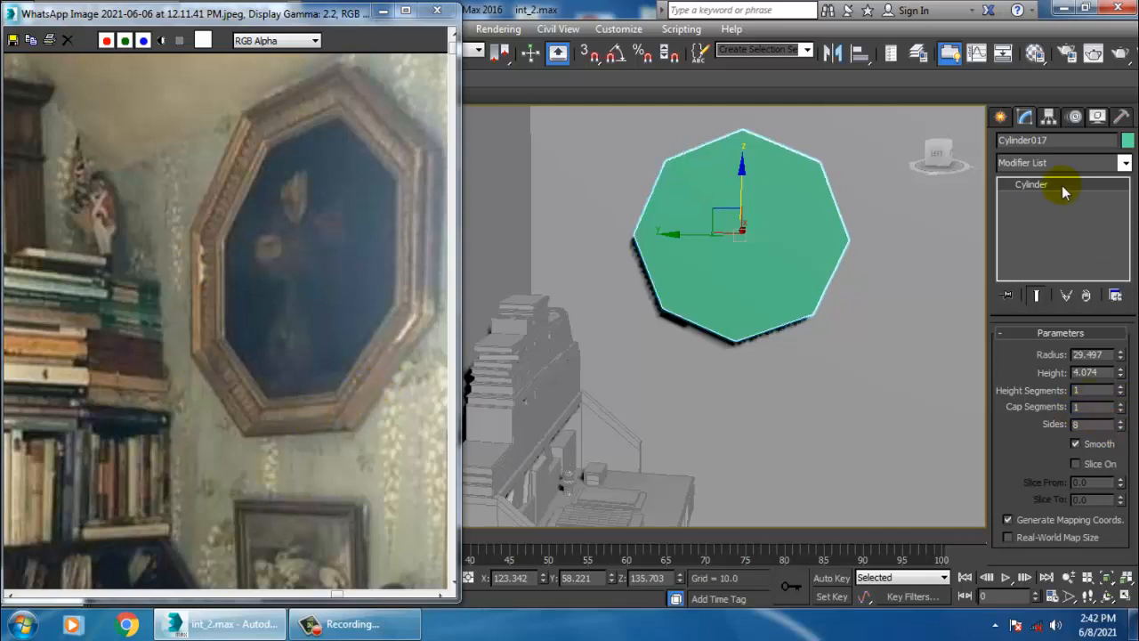
- Rotate the octagon so a flat edge faces up, matching the frame in the reference photo
{"action": "key", "text": "e"}
{"action": "left_click_drag", "start_coordinate": [781, 190], "coordinate": [819, 231]}
{"action": "key", "text": "alt+w"}
{"action": "right_click", "coordinate": [828, 188]}
{"action": "key", "text": "alt+w"}
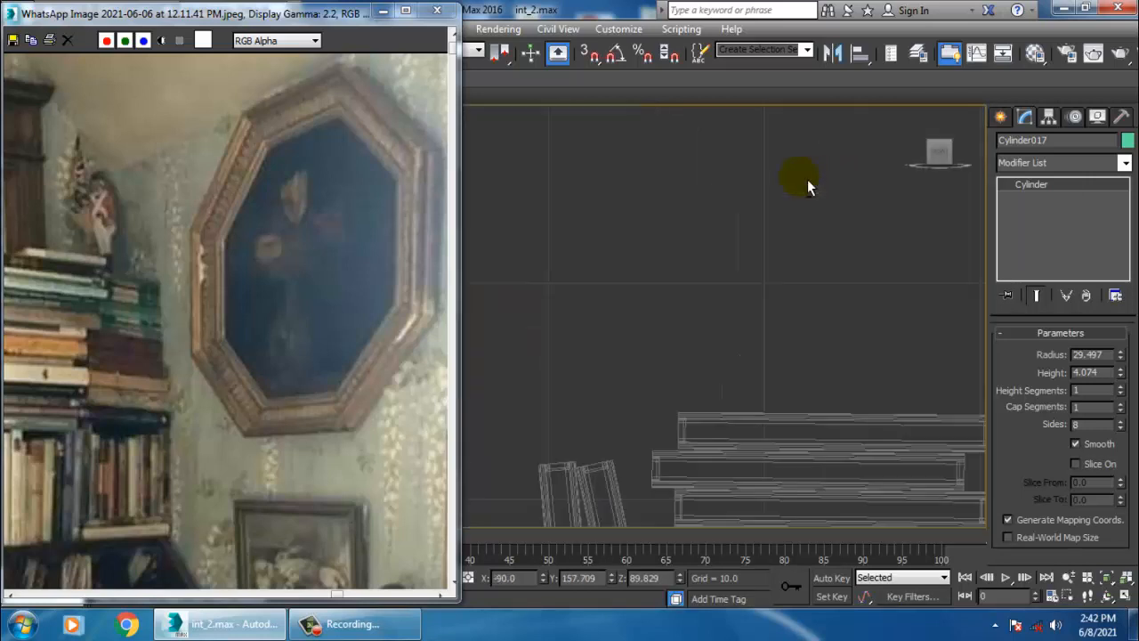
{"action": "key", "text": "z"}
{"action": "key", "text": "alt+w"}
{"action": "right_click", "coordinate": [505, 426]}
{"action": "key", "text": "alt+w"}
{"action": "key", "text": "z"}
{"action": "middle_click_drag", "start_coordinate": [652, 324], "coordinate": [758, 289]}
{"action": "key", "text": "alt+w"}
{"action": "right_click", "coordinate": [869, 419]}
{"action": "key", "text": "alt+w"}
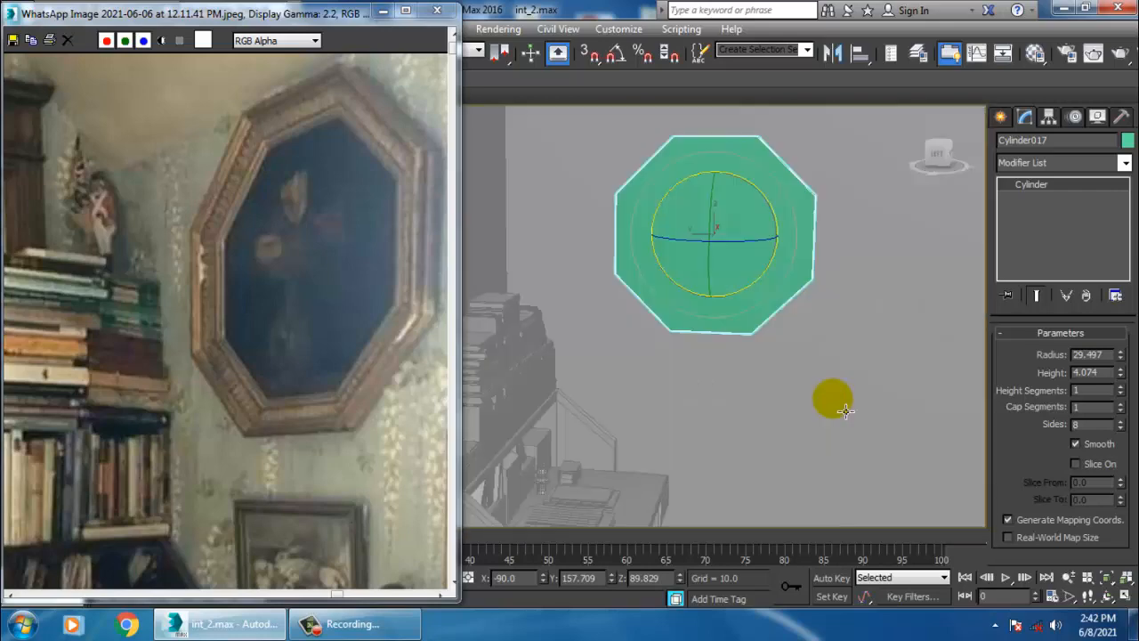
{"action": "middle_click_drag", "start_coordinate": [842, 409], "coordinate": [784, 284], "text": "alt"}
{"action": "key", "text": "w"}
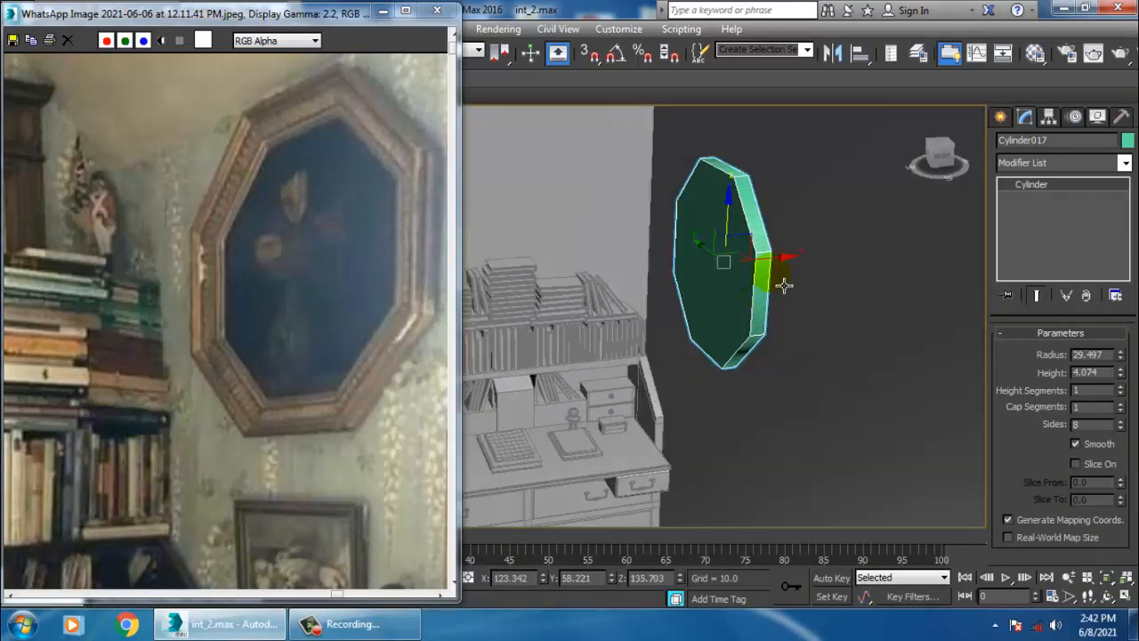
- Reposition the octagon on the wall and scale it up slightly
{"action": "left_click_drag", "start_coordinate": [782, 274], "coordinate": [783, 263]}
{"action": "middle_click_drag", "start_coordinate": [784, 263], "coordinate": [810, 253], "text": "alt"}
{"action": "scroll", "coordinate": [810, 253], "scroll_direction": "up", "scroll_amount": 3}
{"action": "key", "text": "r"}
{"action": "left_click_drag", "start_coordinate": [687, 278], "coordinate": [681, 264]}
- Convert the octagon to Editable Poly and switch to polygon level
{"action": "right_click", "coordinate": [648, 216]}
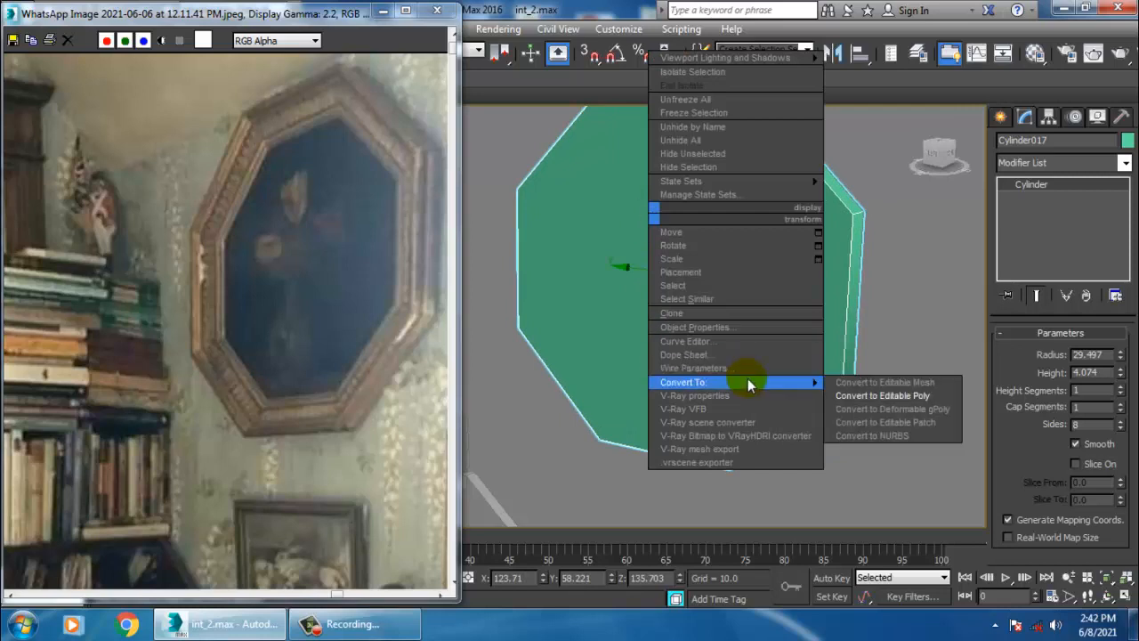
{"action": "mouse_move", "coordinate": [792, 383]}
{"action": "left_click", "coordinate": [908, 397]}
{"action": "key", "text": "4"}
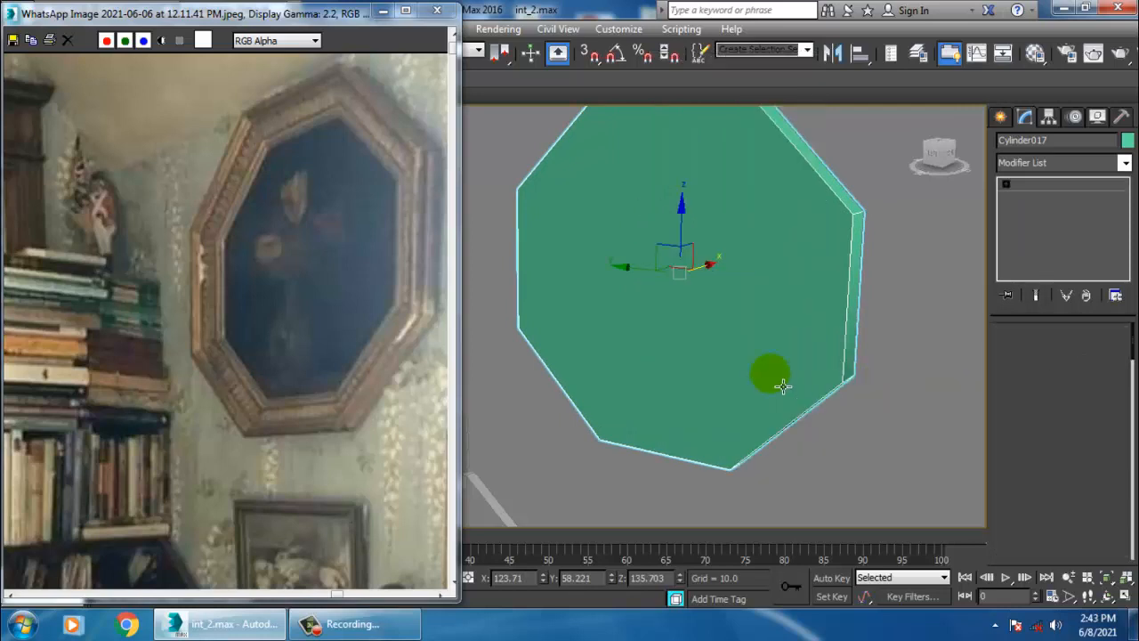
- Select the octagon's front polygon and inset it by about 1
{"action": "left_click", "coordinate": [723, 332]}
{"action": "scroll", "coordinate": [1050, 501], "scroll_direction": "down", "scroll_amount": 5}
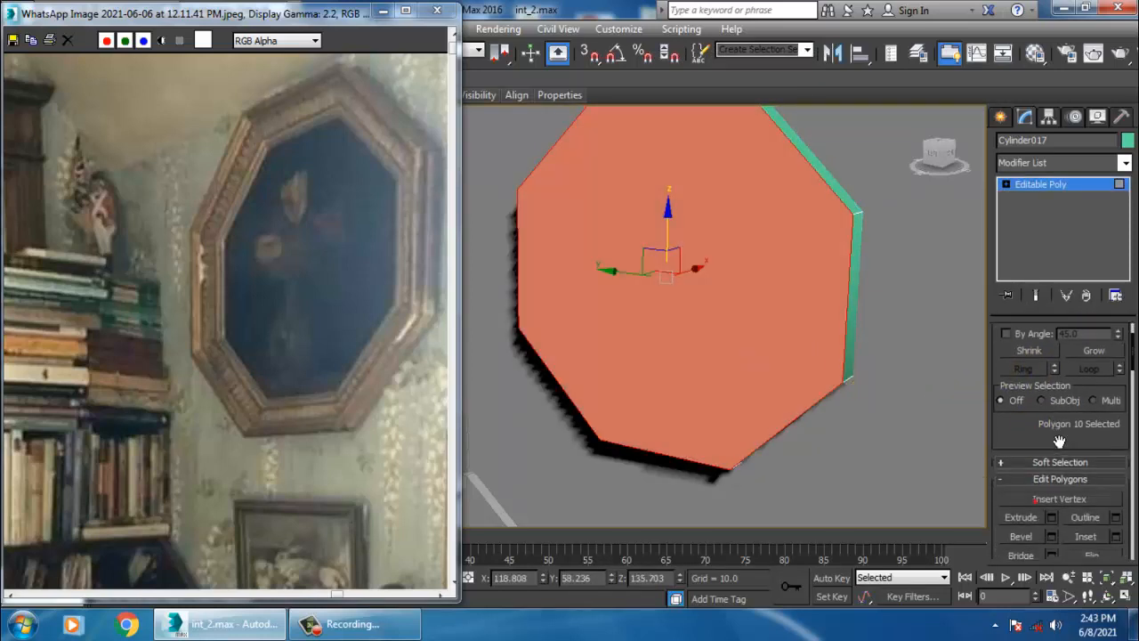
{"action": "left_click", "coordinate": [1116, 447]}
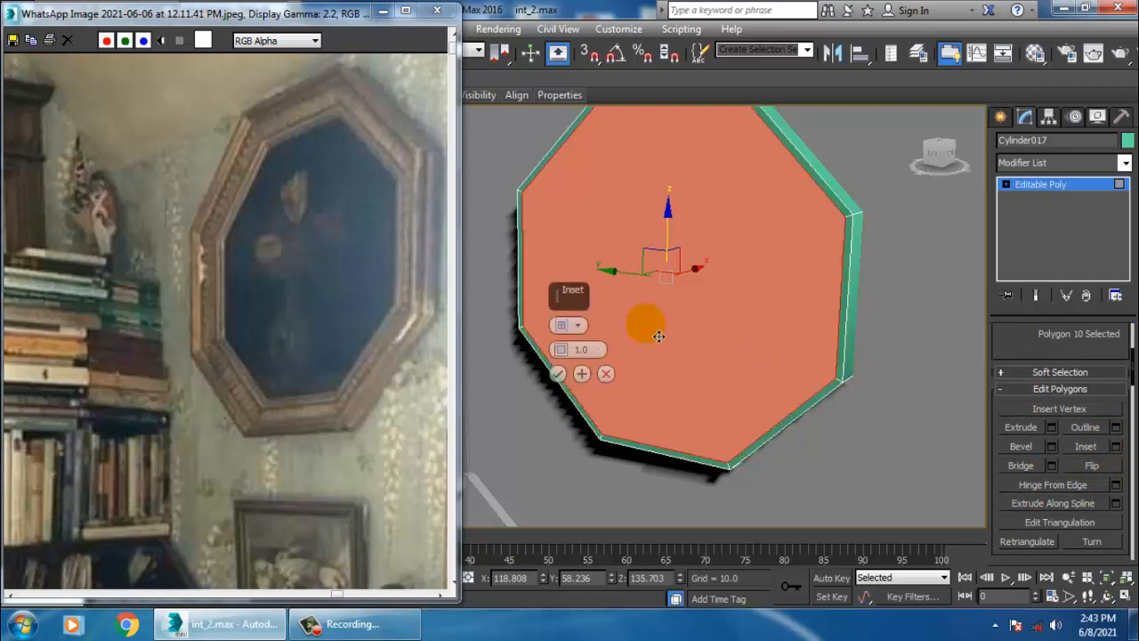
{"action": "left_click_drag", "start_coordinate": [559, 347], "coordinate": [565, 349]}
{"action": "left_click", "coordinate": [557, 374]}
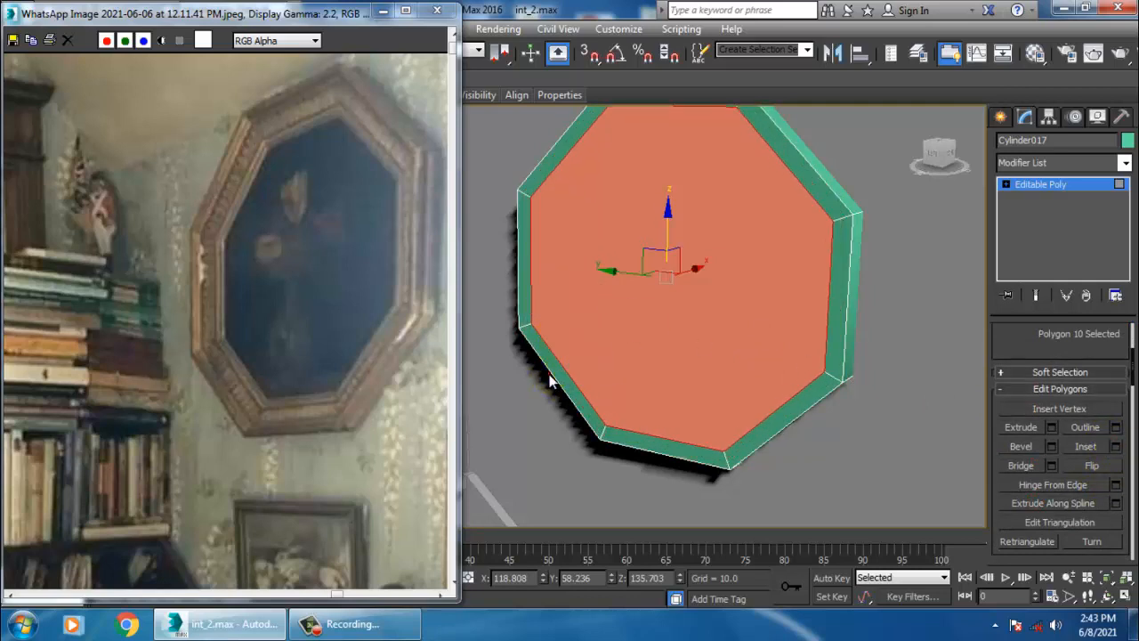
- Bevel the front polygon with height about -0.613 and outline -1.0
{"action": "left_click", "coordinate": [1051, 447]}
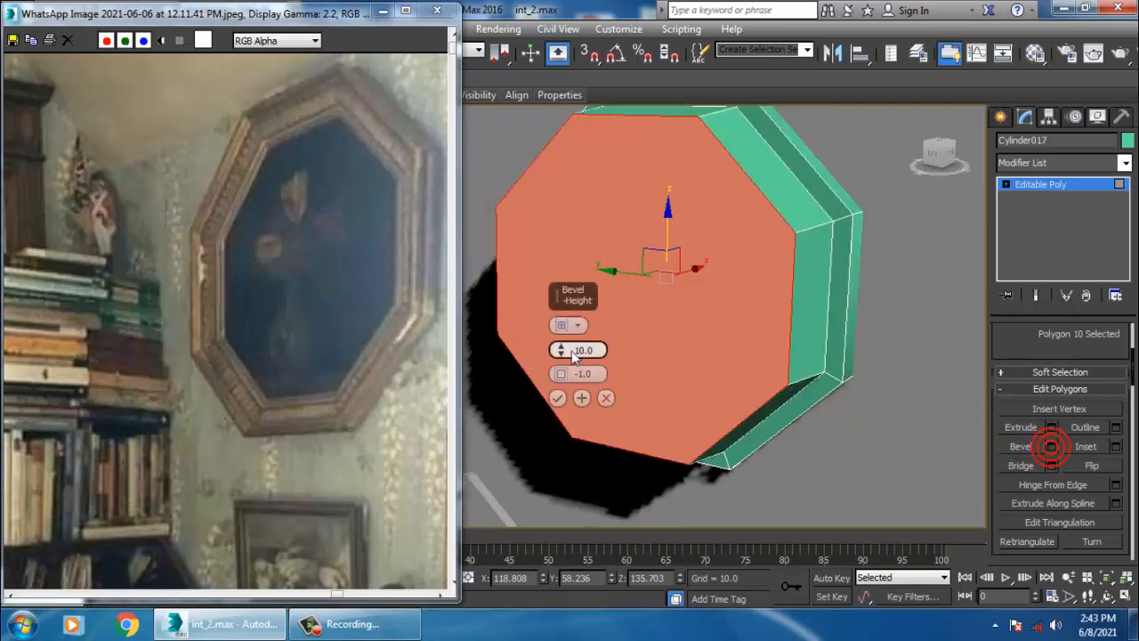
{"action": "left_click_drag", "start_coordinate": [571, 351], "coordinate": [601, 416]}
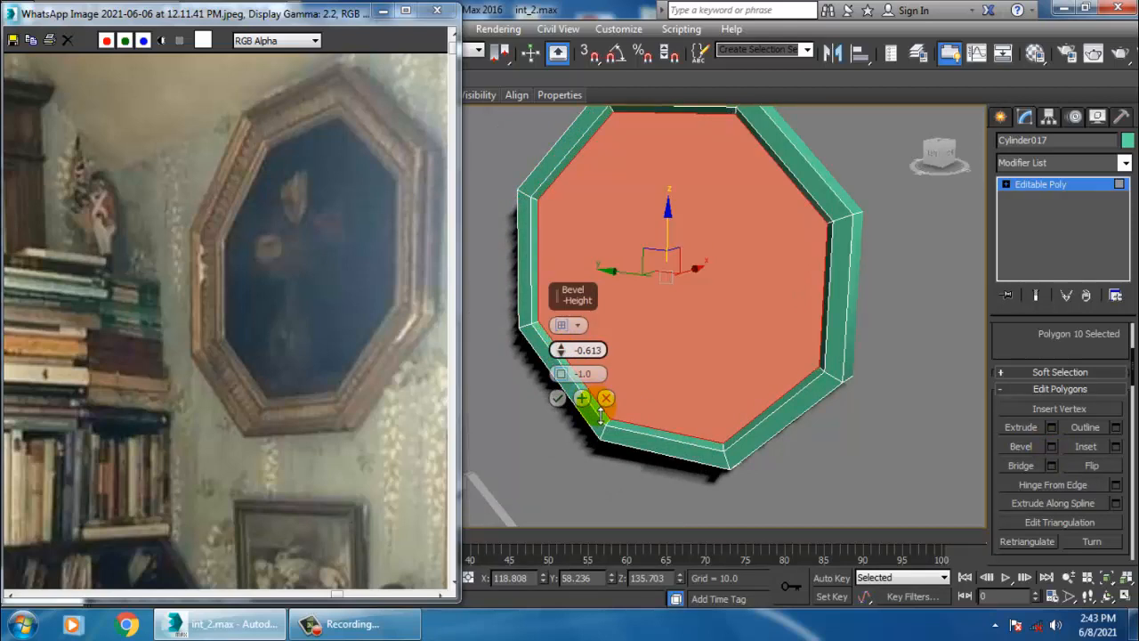
{"action": "left_click", "coordinate": [557, 398]}
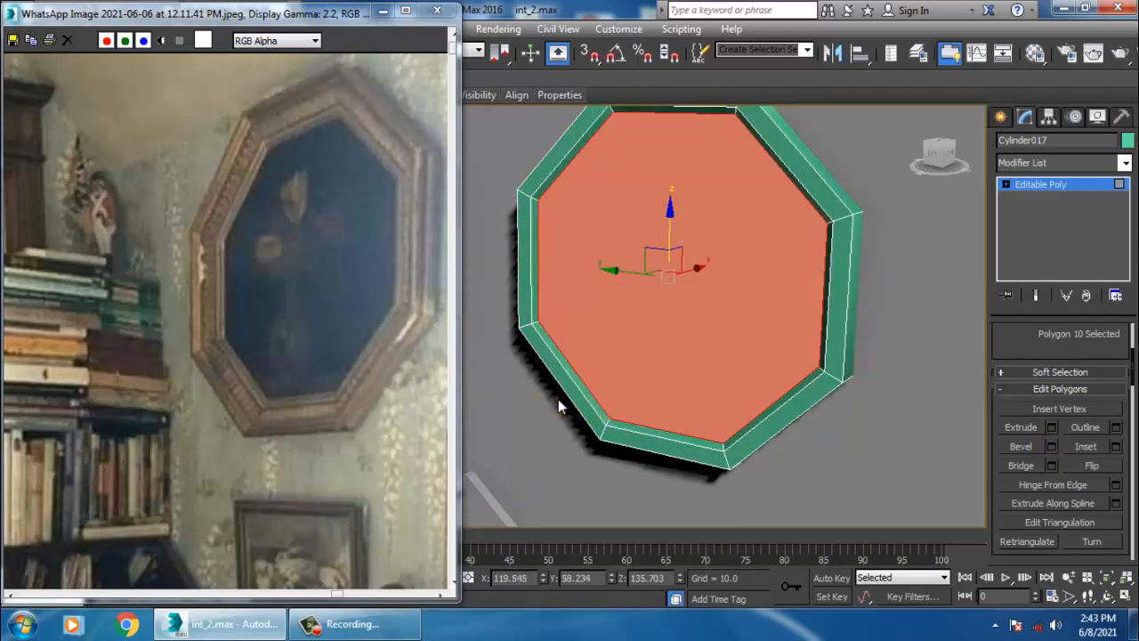
- Inset the frame's front polygon by about 2.584
{"action": "left_click", "coordinate": [1117, 446]}
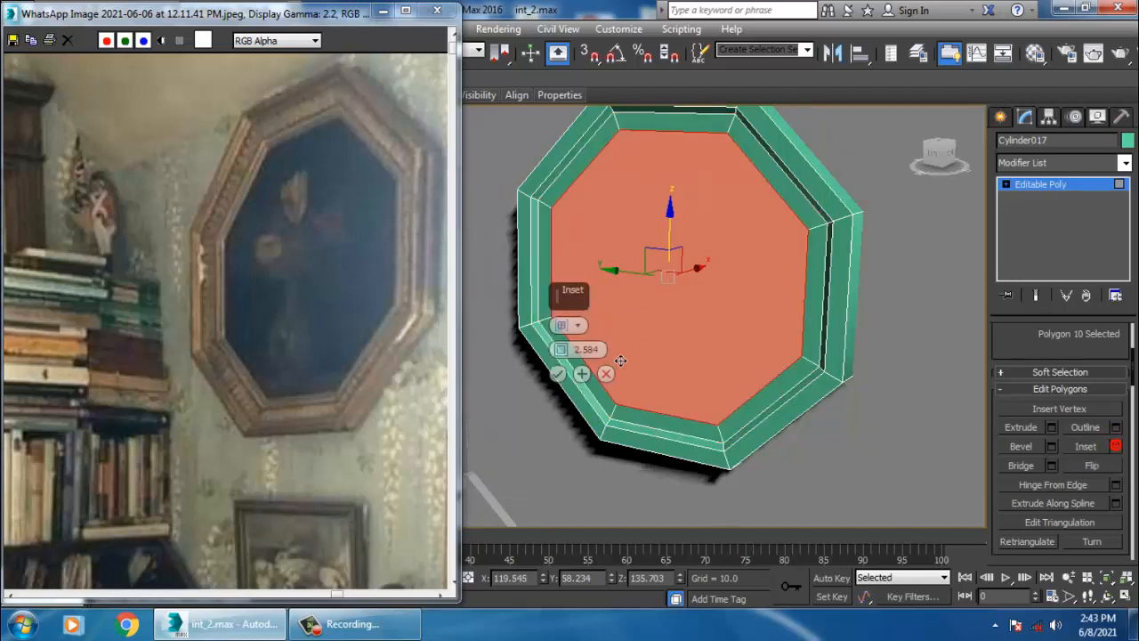
{"action": "mouse_move", "coordinate": [563, 352]}
{"action": "left_mouse_down"}
{"action": "mouse_move", "coordinate": [571, 363]}
{"action": "mouse_move", "coordinate": [564, 350]}
{"action": "left_mouse_up"}
{"action": "left_click", "coordinate": [557, 373]}
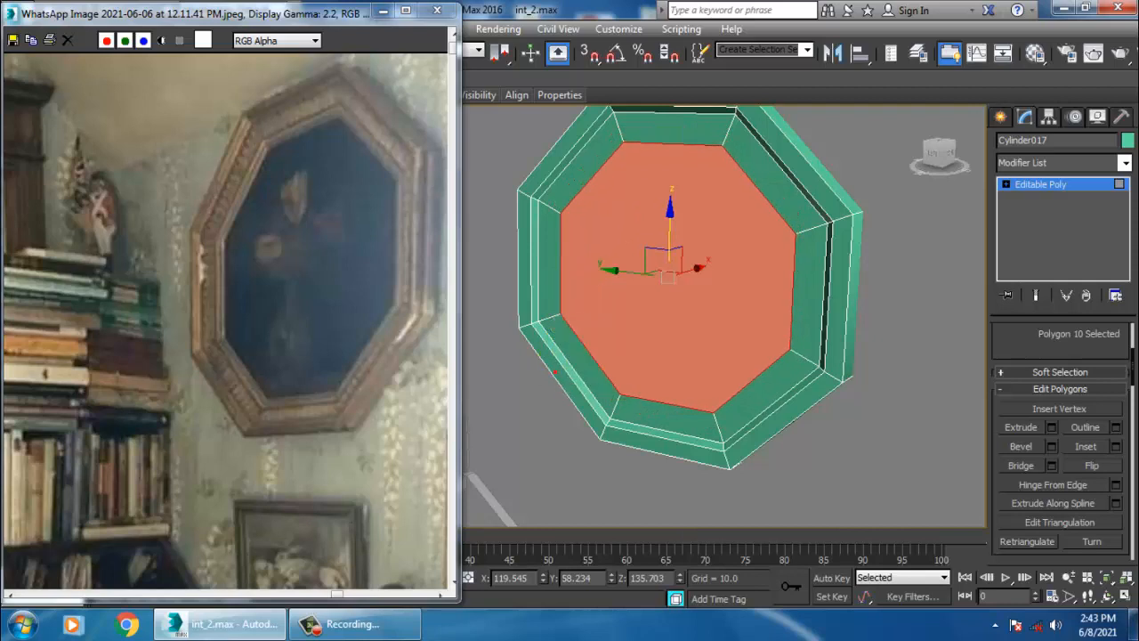
- Apply two more insets to the front polygon, about 0.524 and then about 0.841
{"action": "left_click", "coordinate": [1116, 447]}
{"action": "left_click_drag", "start_coordinate": [583, 350], "coordinate": [580, 376]}
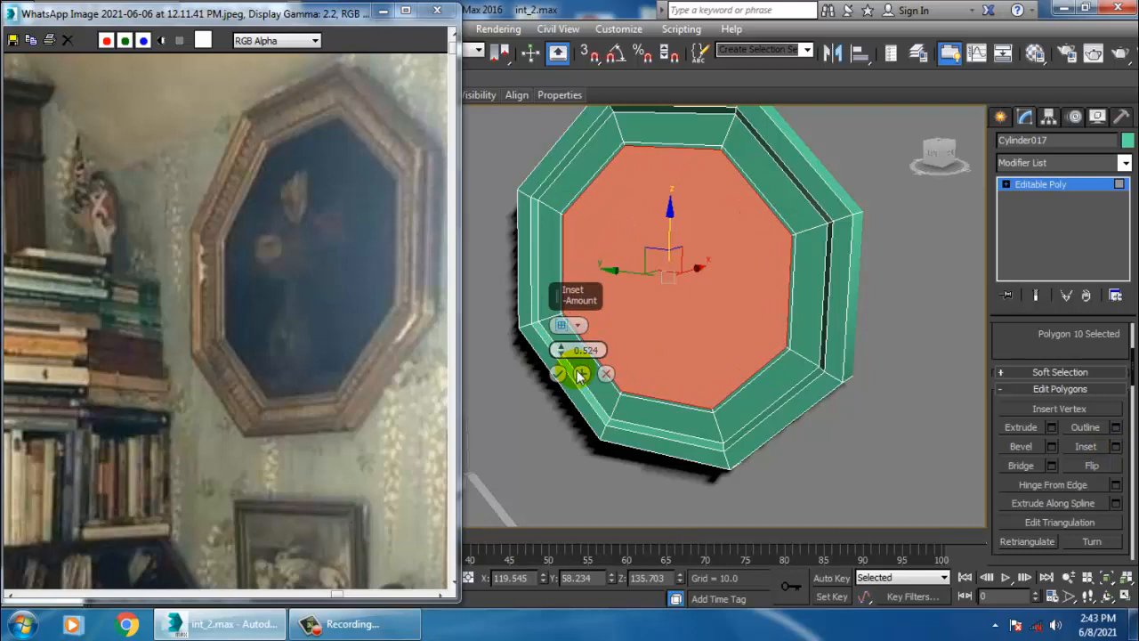
{"action": "left_click", "coordinate": [558, 374]}
{"action": "mouse_move", "coordinate": [725, 254]}
{"action": "middle_mouse_down", "text": "alt"}
{"action": "mouse_move", "coordinate": [733, 314]}
{"action": "mouse_move", "coordinate": [757, 313]}
{"action": "mouse_move", "coordinate": [736, 259]}
{"action": "middle_mouse_up", "text": "alt"}
{"action": "scroll", "coordinate": [732, 313], "scroll_direction": "up", "scroll_amount": 3}
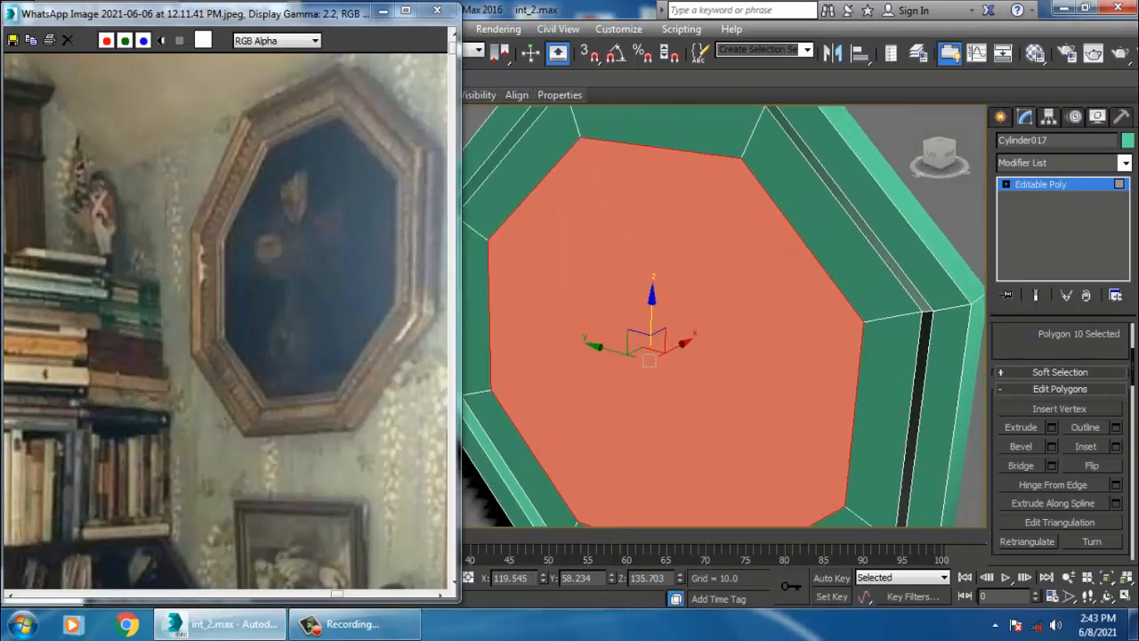
{"action": "left_click", "coordinate": [1118, 448]}
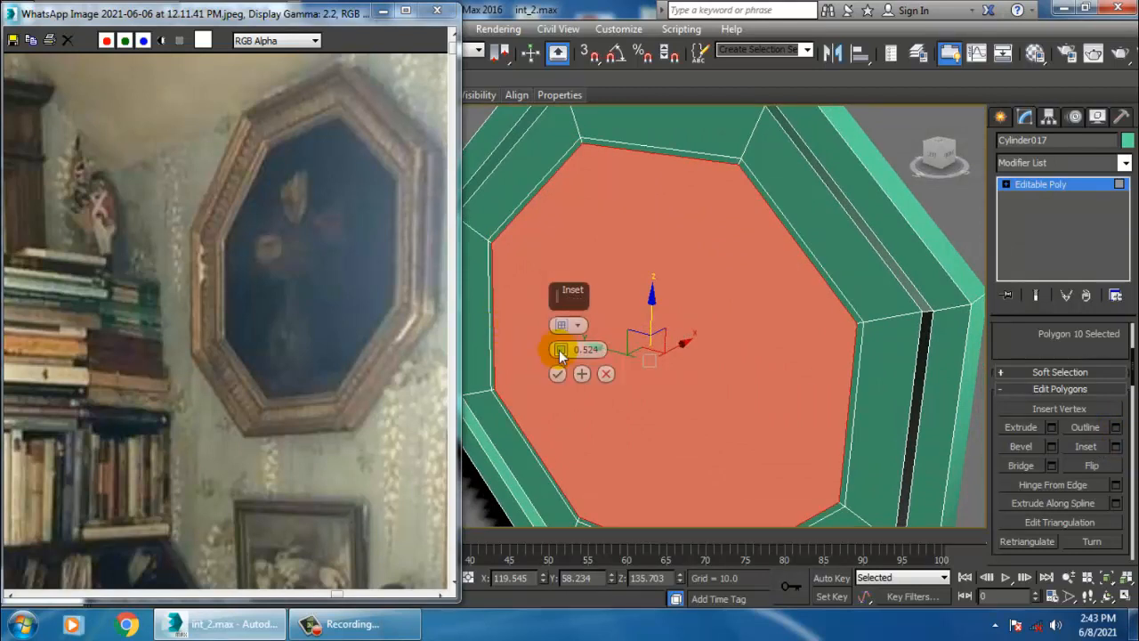
{"action": "left_click_drag", "start_coordinate": [563, 349], "coordinate": [565, 352]}
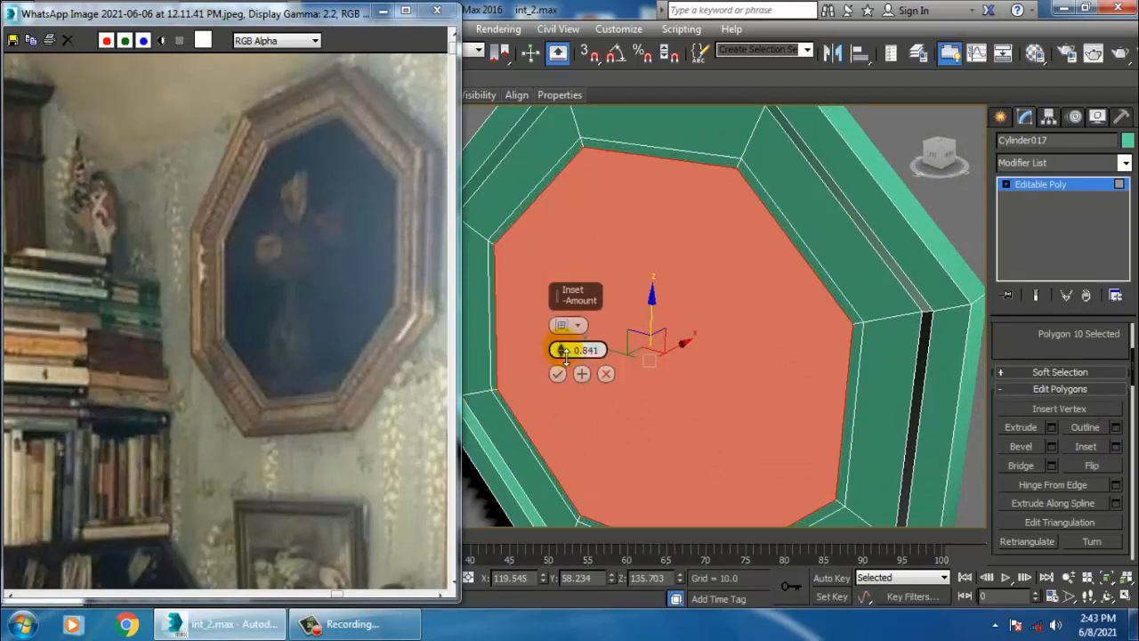
{"action": "left_click", "coordinate": [557, 374]}
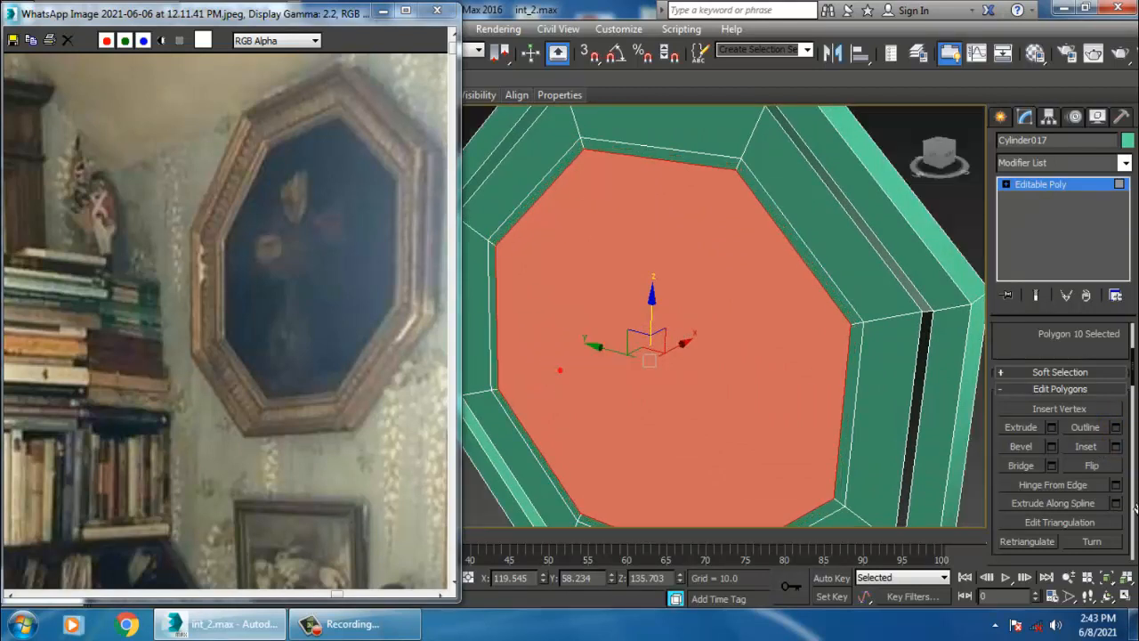
- Inset the front polygon once more by about 0.999
{"action": "left_click", "coordinate": [1116, 446]}
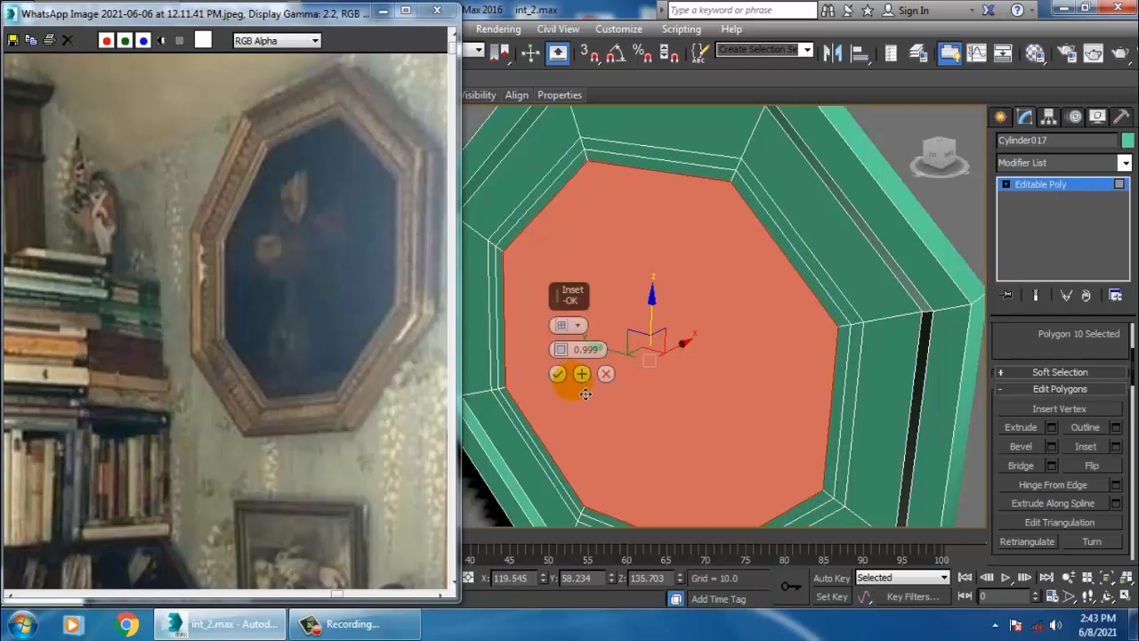
{"action": "left_click", "coordinate": [557, 374]}
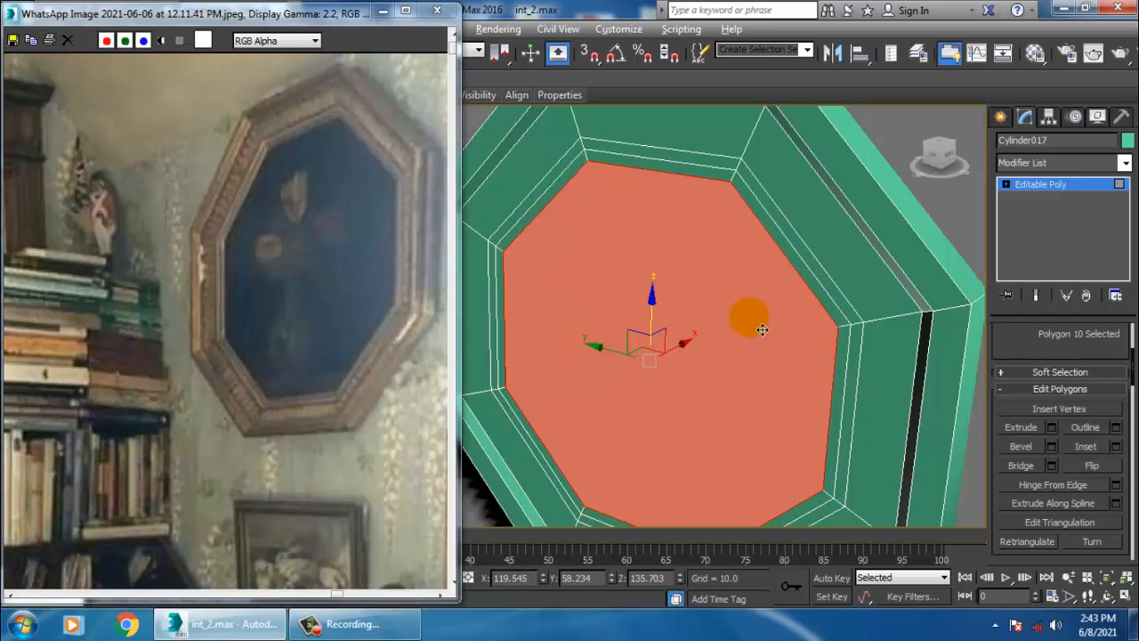
{"action": "middle_click_drag", "start_coordinate": [763, 330], "coordinate": [800, 309], "text": "alt"}
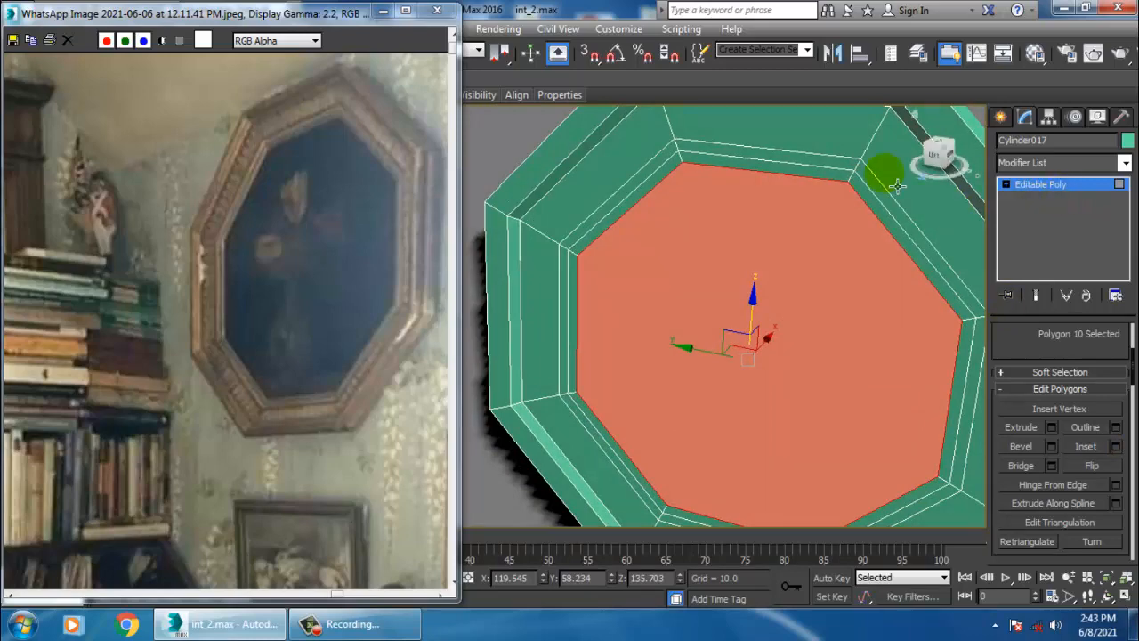
- Exit polygon level and add edge loops near the frame's outer corner with Swift Loop
{"action": "left_click_drag", "start_coordinate": [276, 11], "coordinate": [268, 108]}
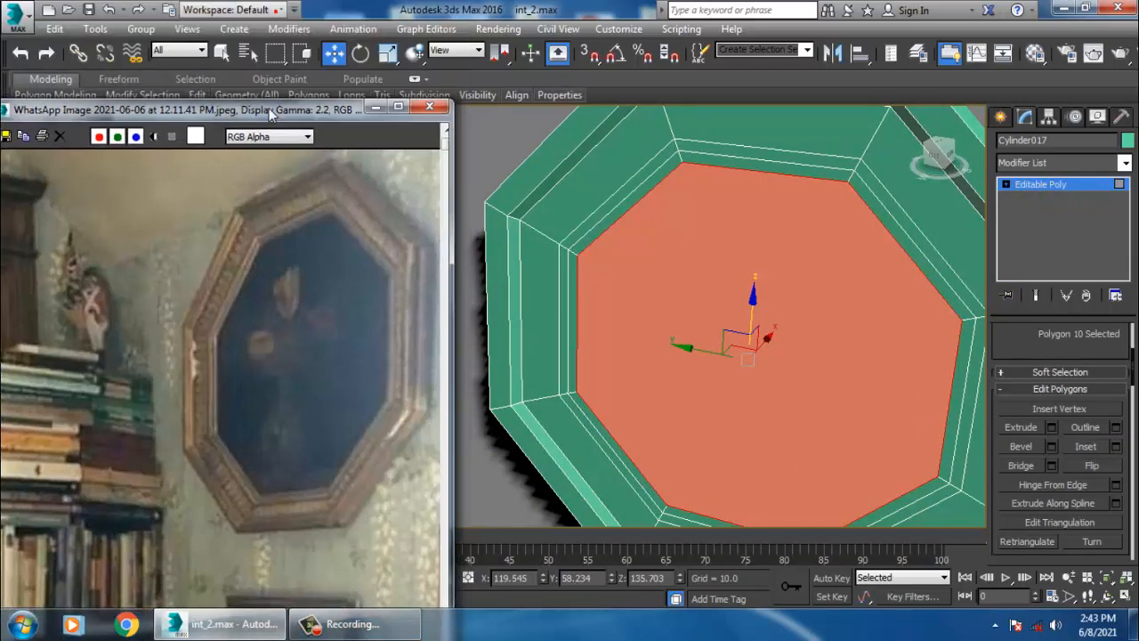
{"action": "left_click", "coordinate": [57, 80]}
{"action": "left_click", "coordinate": [54, 80]}
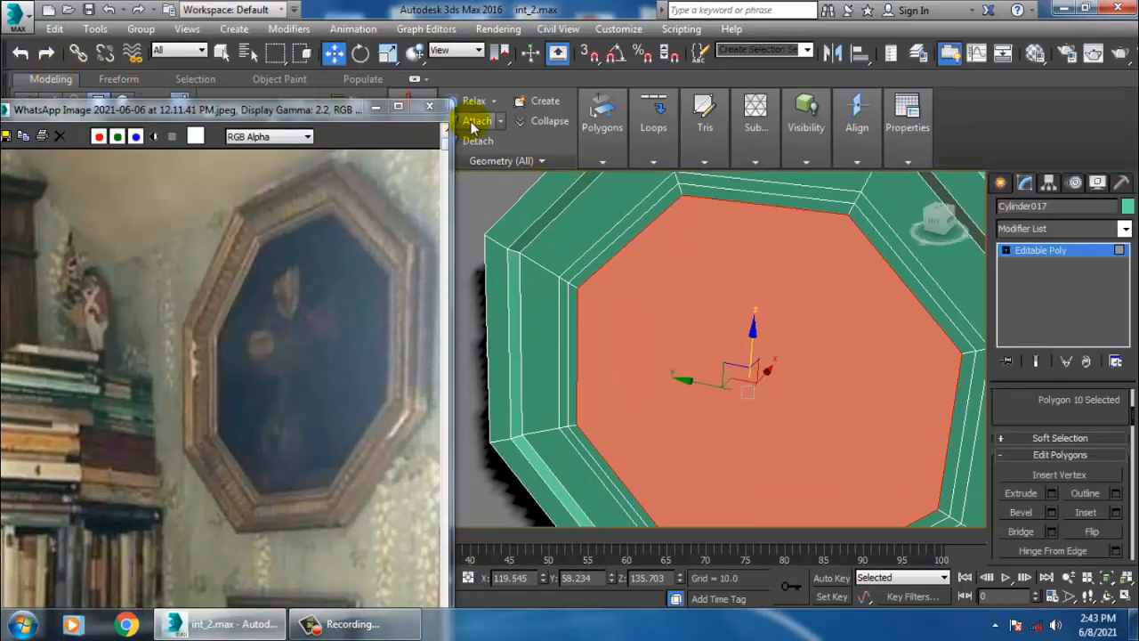
{"action": "left_click", "coordinate": [1068, 252]}
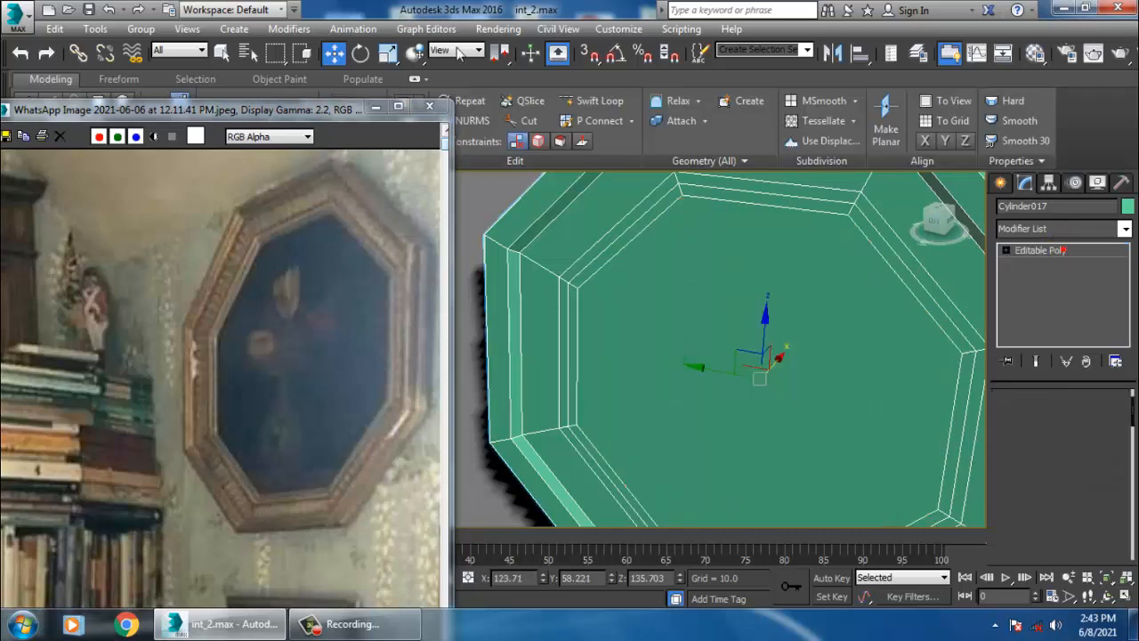
{"action": "left_click", "coordinate": [595, 101]}
{"action": "left_click", "coordinate": [501, 247]}
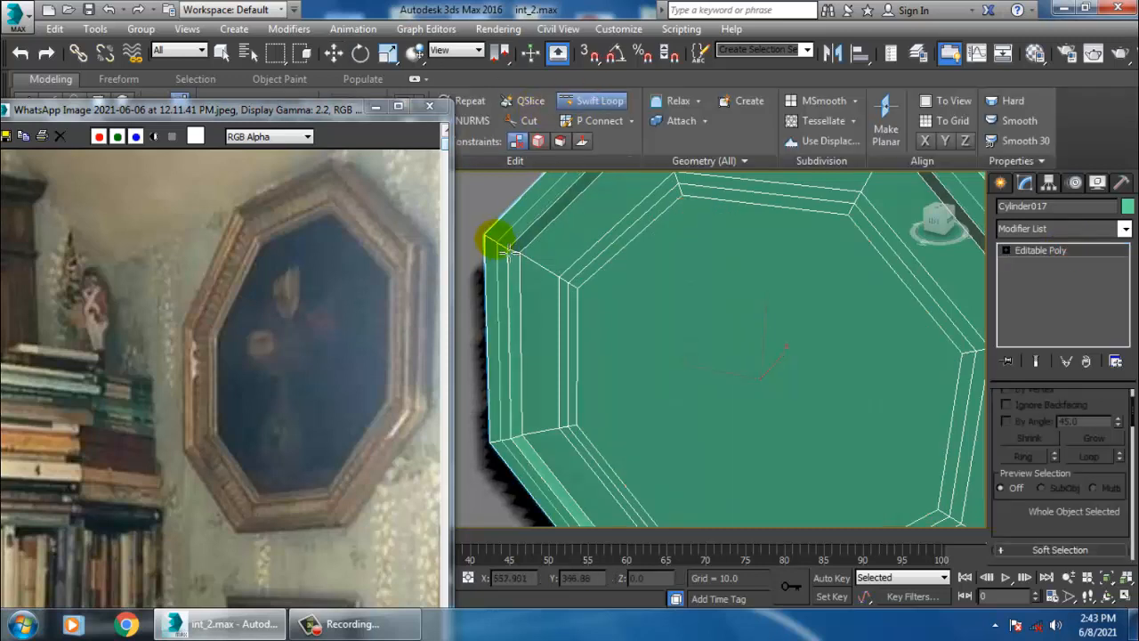
{"action": "left_click", "coordinate": [502, 247]}
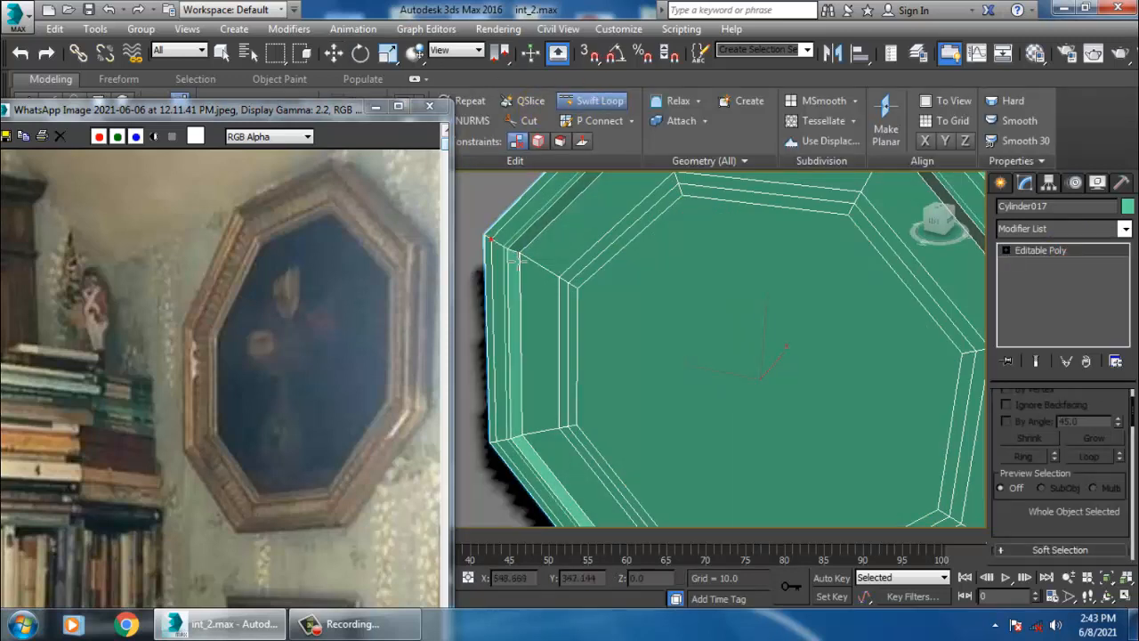
{"action": "left_click", "coordinate": [506, 254]}
{"action": "key", "text": "w"}
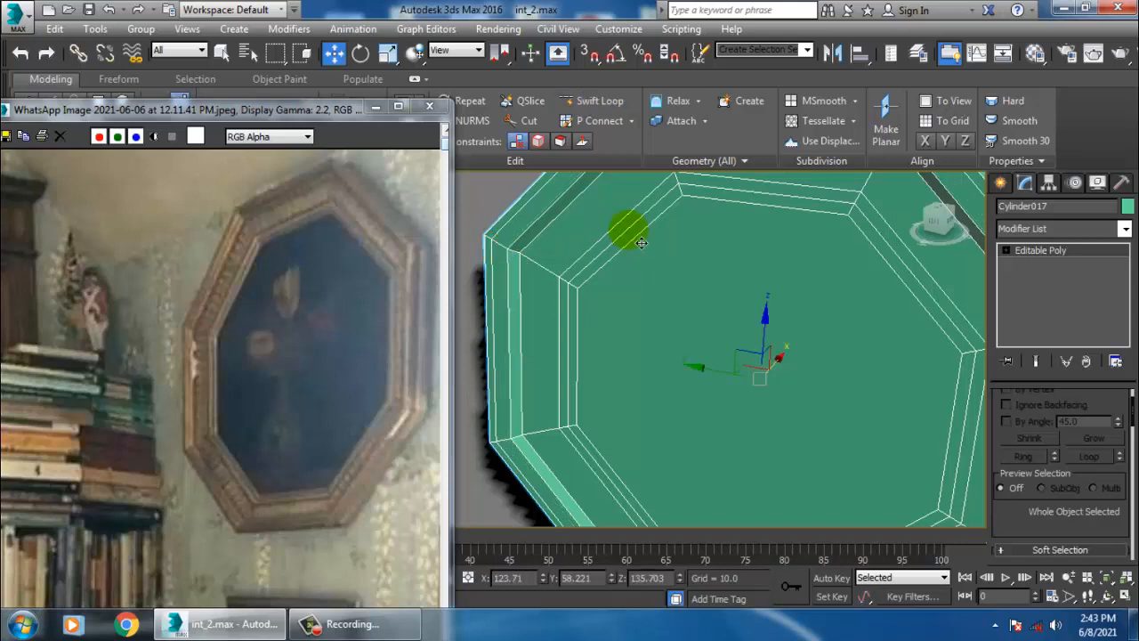
- Select two edge loops on the frame's face and nudge them slightly in depth
{"action": "mouse_move", "coordinate": [641, 243]}
{"action": "middle_mouse_down", "text": "alt"}
{"action": "mouse_move", "coordinate": [603, 232]}
{"action": "mouse_move", "coordinate": [621, 237]}
{"action": "middle_mouse_up", "text": "alt"}
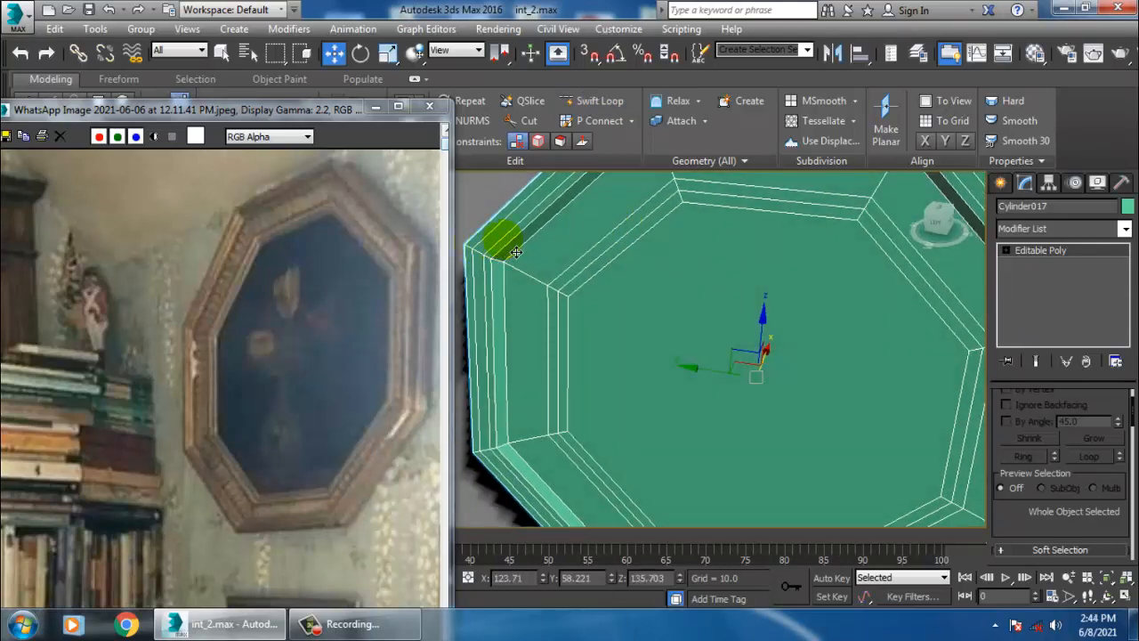
{"action": "key", "text": "2"}
{"action": "double_click", "coordinate": [497, 229], "text": "ctrl"}
{"action": "middle_click_drag", "start_coordinate": [738, 265], "coordinate": [772, 344], "text": "alt"}
{"action": "mouse_move", "coordinate": [771, 344]}
{"action": "middle_mouse_down"}
{"action": "mouse_move", "coordinate": [718, 326]}
{"action": "mouse_move", "coordinate": [759, 359]}
{"action": "mouse_move", "coordinate": [774, 357]}
{"action": "middle_mouse_up"}
{"action": "middle_click_drag", "start_coordinate": [774, 357], "coordinate": [696, 342]}
{"action": "scroll", "coordinate": [771, 349], "scroll_direction": "down", "scroll_amount": 5}
{"action": "scroll", "coordinate": [767, 355], "scroll_direction": "up", "scroll_amount": 3}
{"action": "scroll", "coordinate": [707, 349], "scroll_direction": "up", "scroll_amount": 3}
{"action": "scroll", "coordinate": [685, 332], "scroll_direction": "up", "scroll_amount": 2}
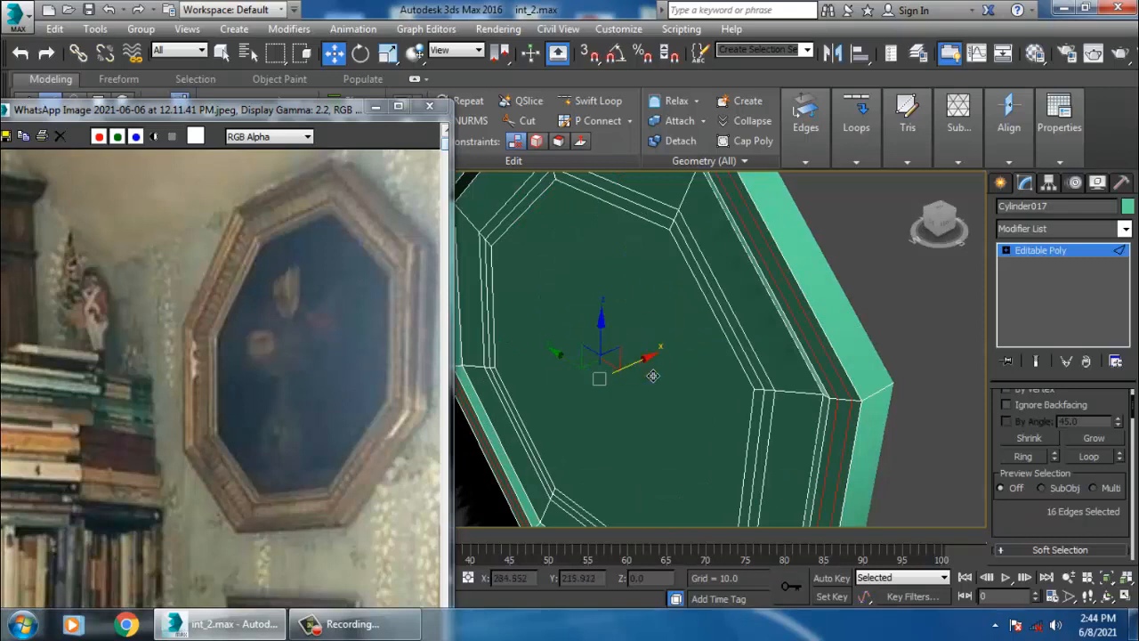
{"action": "left_click_drag", "start_coordinate": [653, 376], "coordinate": [649, 376]}
- Select the edge loop around the inner panel, nudge it slightly in depth, and return to object level
{"action": "middle_click_drag", "start_coordinate": [727, 338], "coordinate": [844, 276], "text": "alt"}
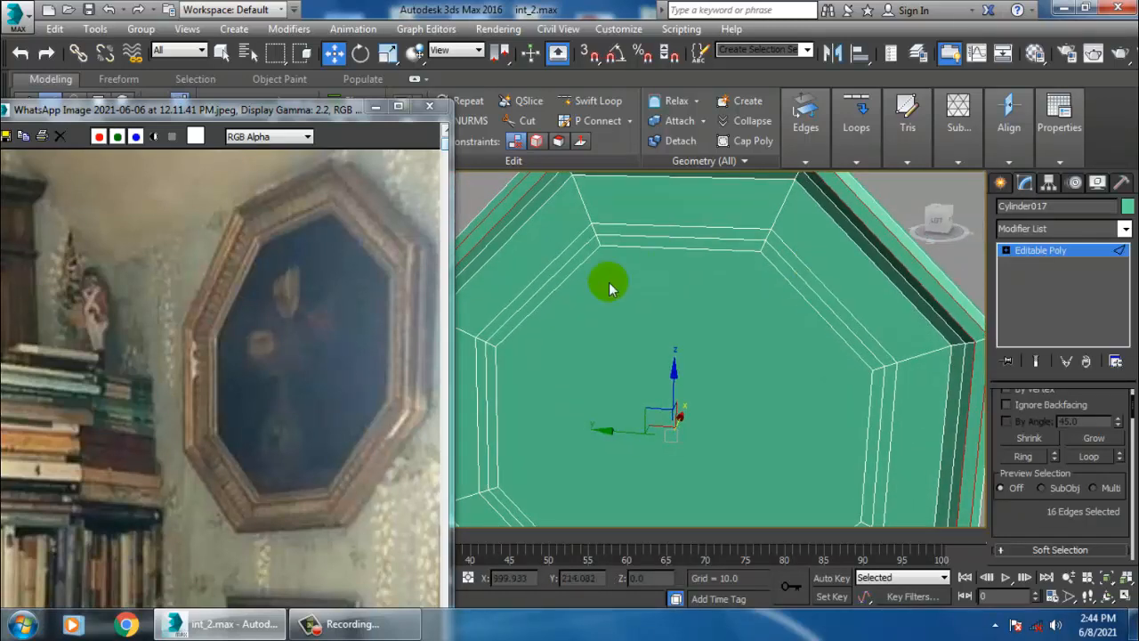
{"action": "key", "text": "2"}
{"action": "key", "text": "2"}
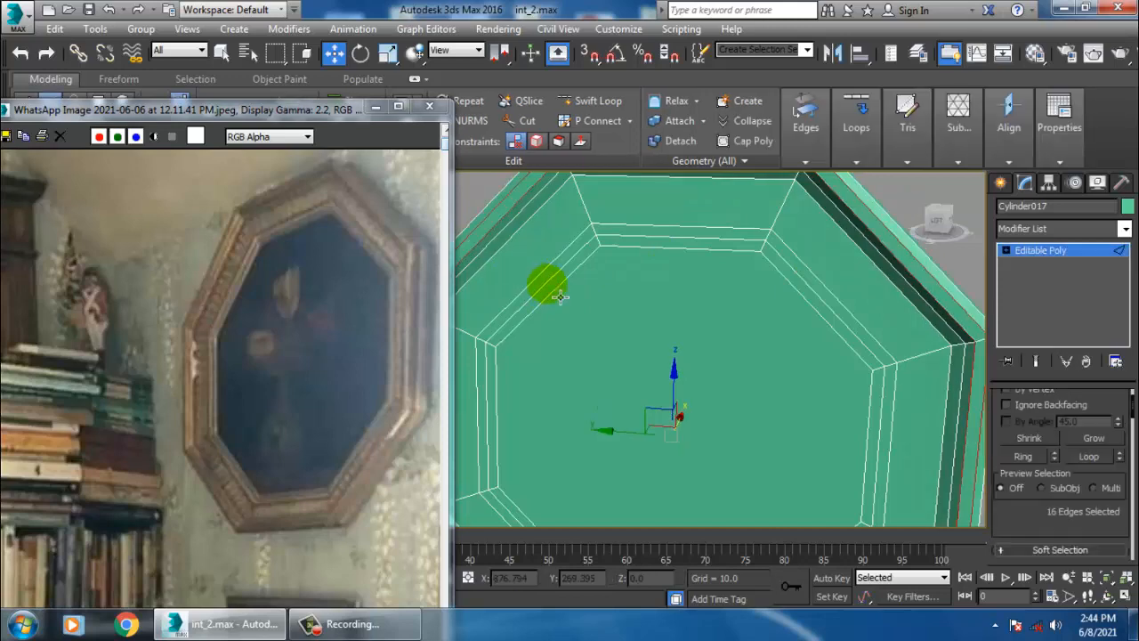
{"action": "double_click", "coordinate": [546, 284]}
{"action": "middle_click_drag", "start_coordinate": [627, 311], "coordinate": [548, 285], "text": "alt"}
{"action": "middle_click_drag", "start_coordinate": [733, 430], "coordinate": [710, 436], "text": "alt"}
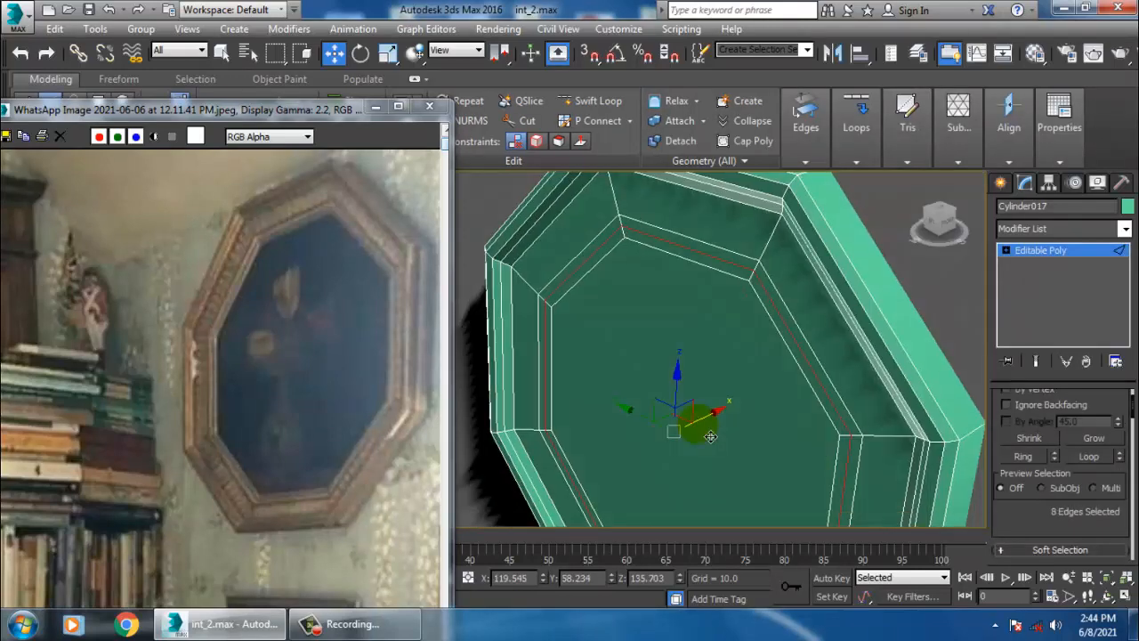
{"action": "left_click", "coordinate": [711, 415]}
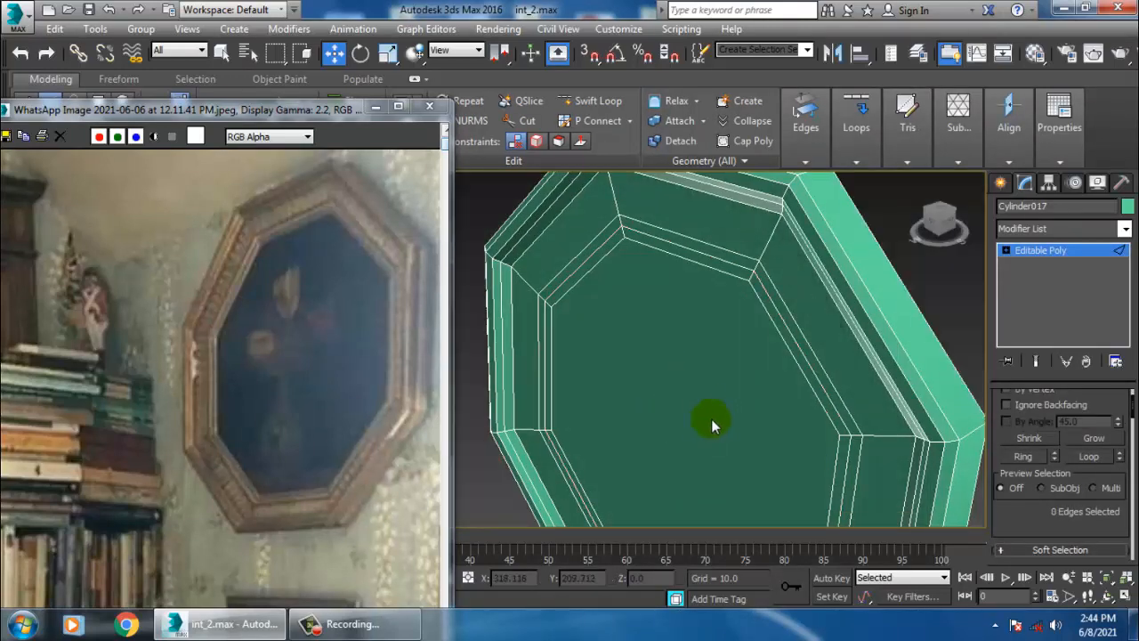
{"action": "double_click", "coordinate": [598, 271]}
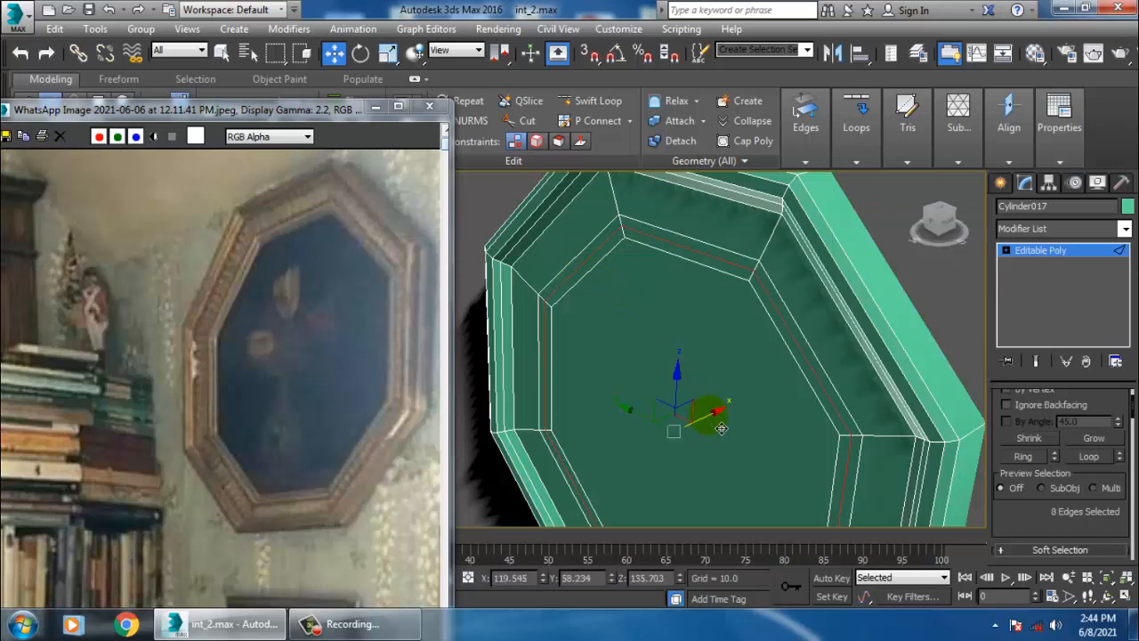
{"action": "left_click_drag", "start_coordinate": [721, 429], "coordinate": [718, 429]}
{"action": "scroll", "coordinate": [816, 342], "scroll_direction": "down", "scroll_amount": 10}
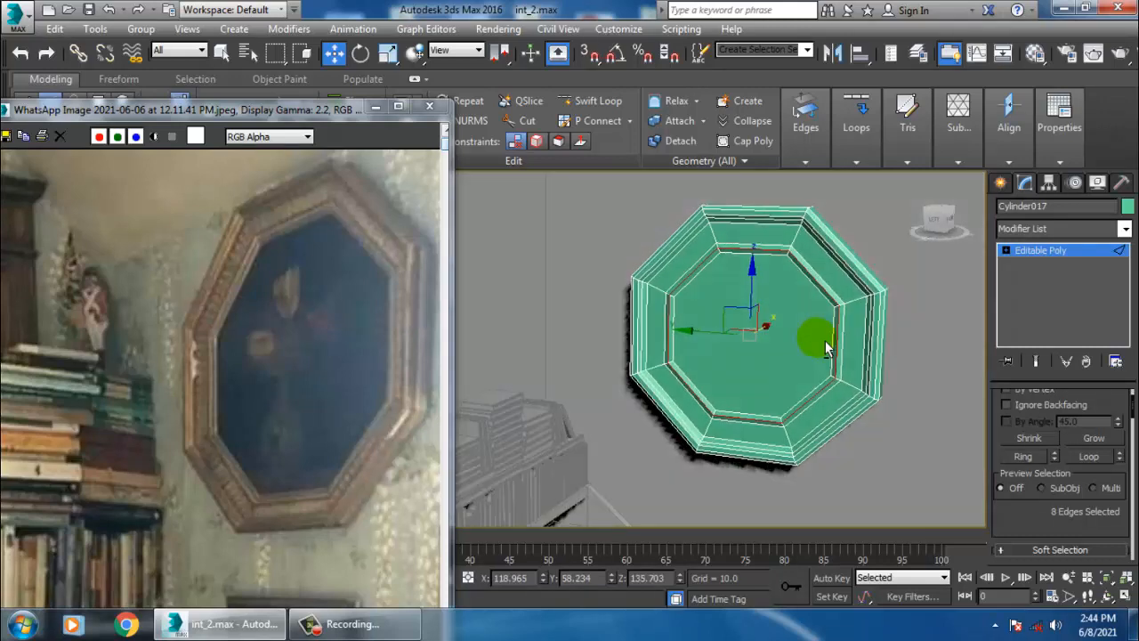
{"action": "middle_click_drag", "start_coordinate": [825, 340], "coordinate": [848, 384], "text": "alt"}
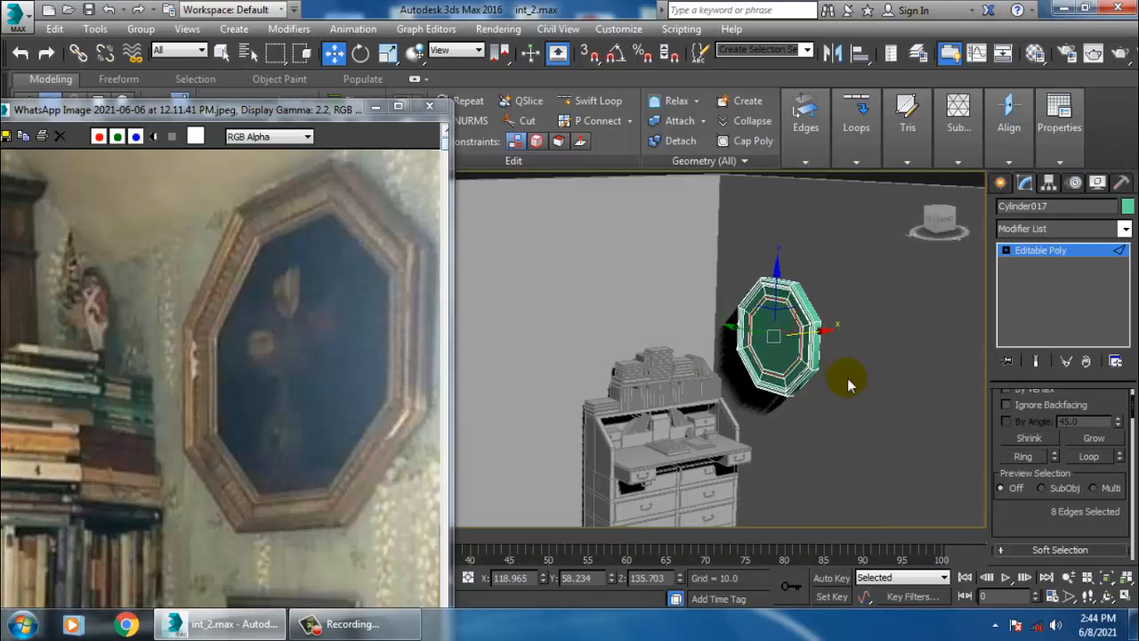
{"action": "left_click", "coordinate": [1051, 251]}
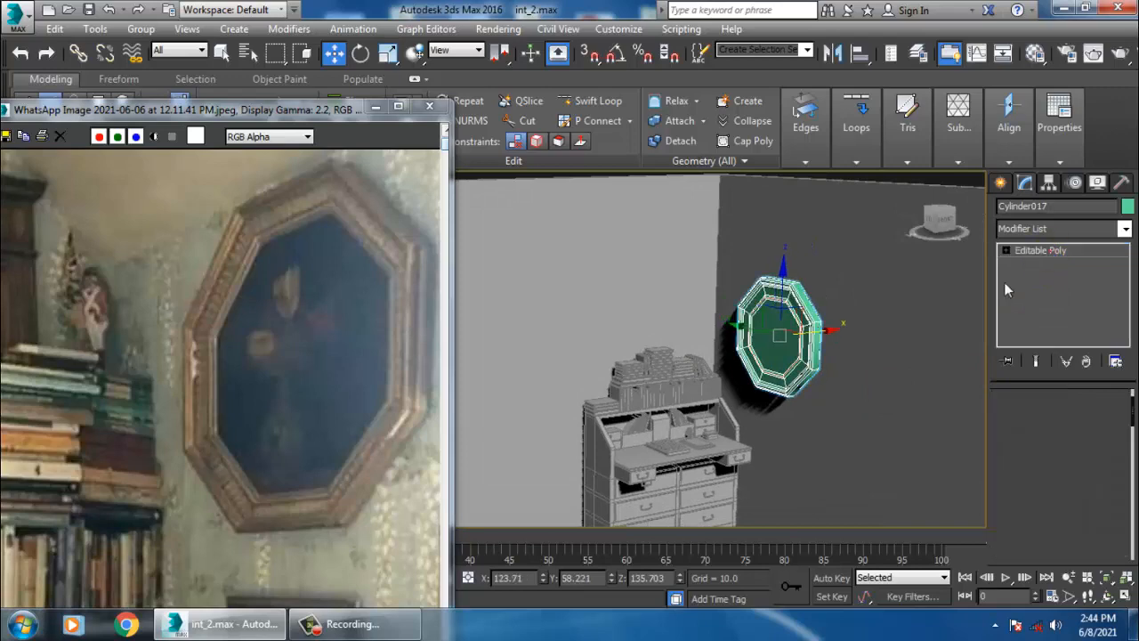
- In a side view, select the frame's front vertices and move them slightly in depth
{"action": "middle_click_drag", "start_coordinate": [947, 354], "coordinate": [843, 354], "text": "alt"}
{"action": "key", "text": "r"}
{"action": "key", "text": "alt+w"}
{"action": "middle_click", "coordinate": [832, 286]}
{"action": "key", "text": "alt+w"}
{"action": "middle_click_drag", "start_coordinate": [706, 289], "coordinate": [799, 294]}
{"action": "key", "text": "1"}
{"action": "key", "text": "w"}
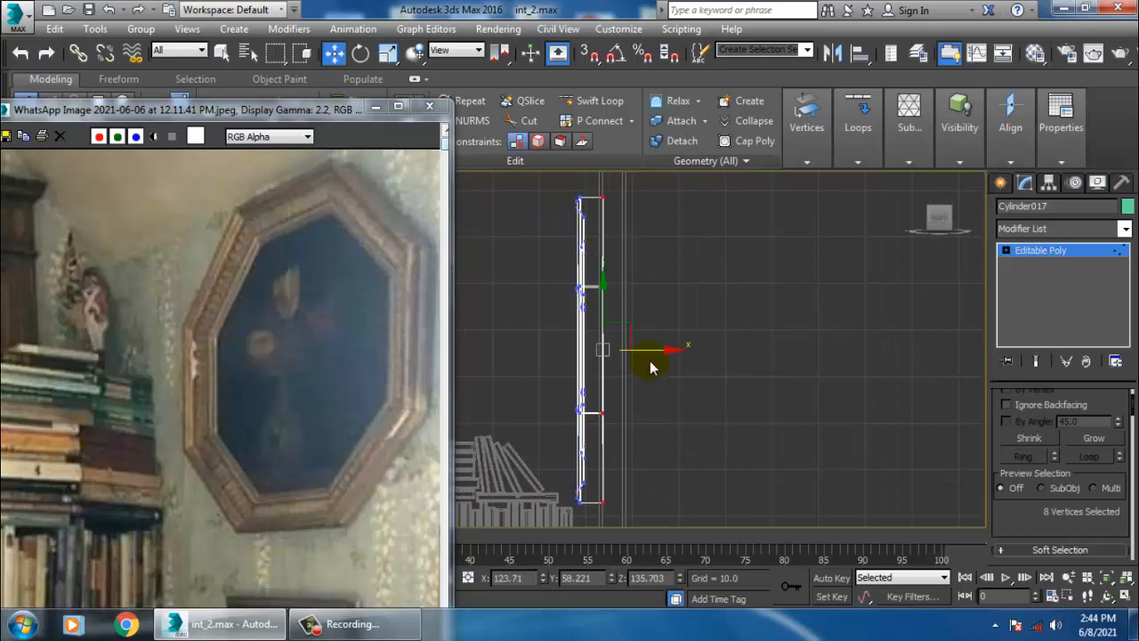
{"action": "left_click_drag", "start_coordinate": [664, 362], "coordinate": [656, 362]}
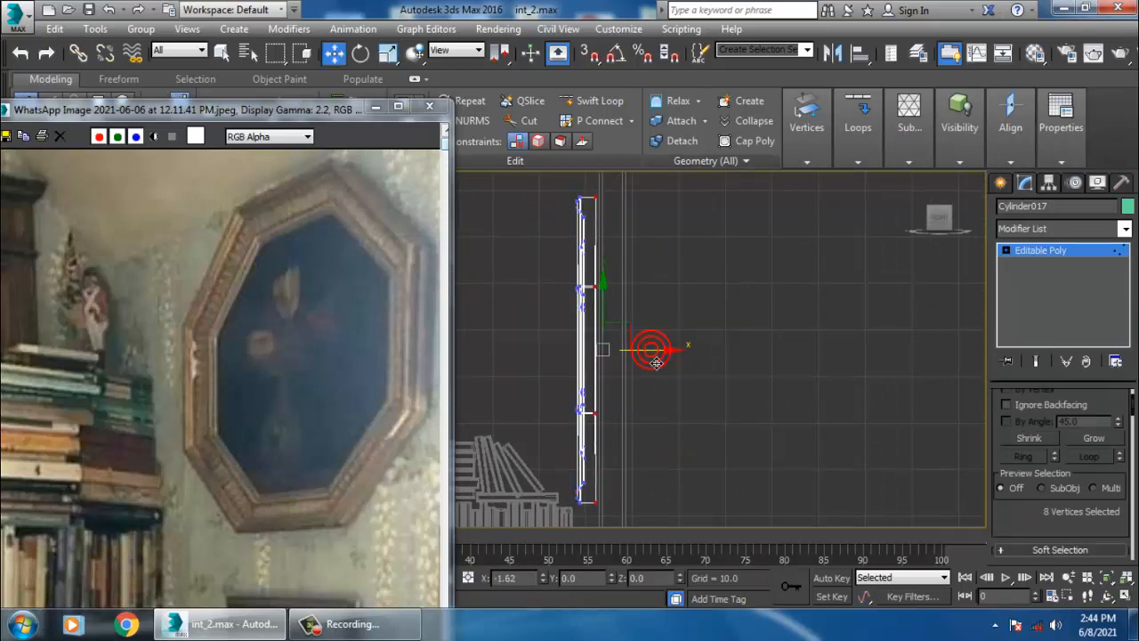
- Exit vertex level, select the whole frame and nudge it slightly toward the wall
{"action": "left_click", "coordinate": [1086, 250]}
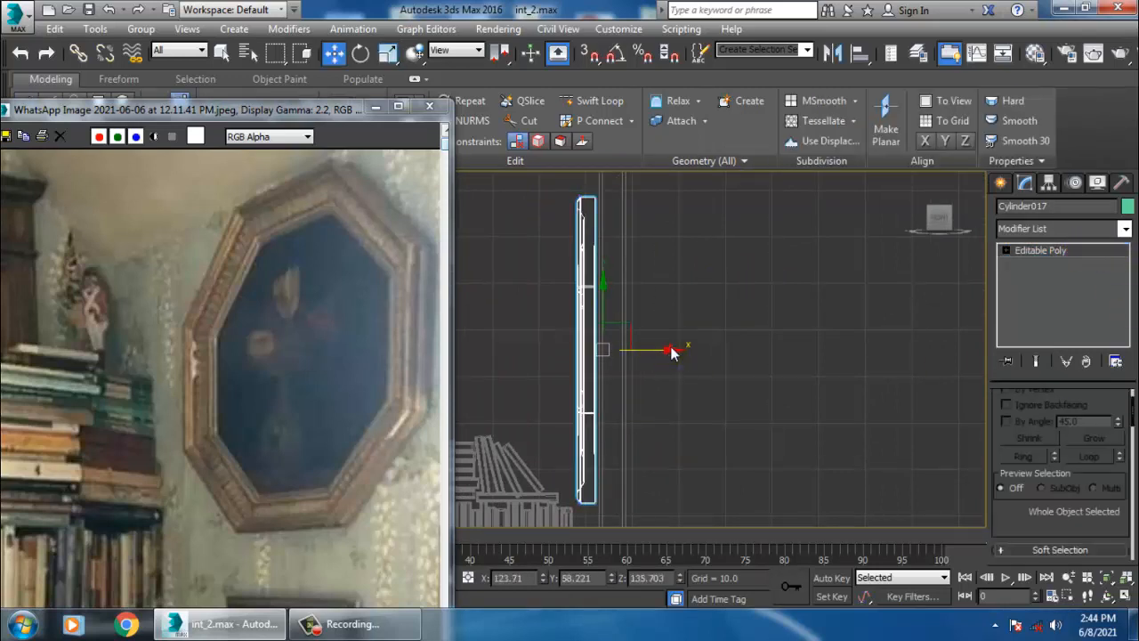
{"action": "left_click", "coordinate": [565, 371]}
{"action": "left_click", "coordinate": [589, 383]}
{"action": "left_click_drag", "start_coordinate": [669, 362], "coordinate": [675, 362]}
- Compare with the zoomed-out reference photo and move the frame lower on the wall above the desk
{"action": "key", "text": "p"}
{"action": "middle_click_drag", "start_coordinate": [768, 392], "coordinate": [813, 399], "text": "alt"}
{"action": "scroll", "coordinate": [815, 398], "scroll_direction": "down", "scroll_amount": 4}
{"action": "mouse_move", "coordinate": [860, 371]}
{"action": "middle_mouse_down", "text": "alt"}
{"action": "mouse_move", "coordinate": [850, 384]}
{"action": "mouse_move", "coordinate": [841, 356]}
{"action": "middle_mouse_up", "text": "alt"}
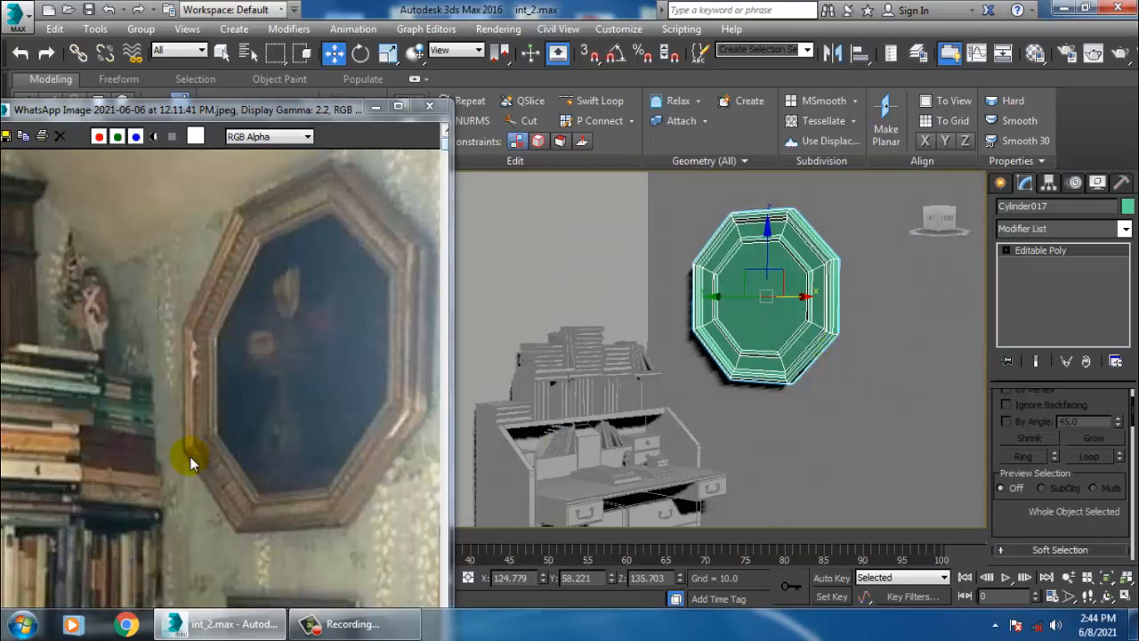
{"action": "left_click", "coordinate": [238, 392]}
{"action": "scroll", "coordinate": [237, 391], "scroll_direction": "down", "scroll_amount": 1}
{"action": "middle_click_drag", "start_coordinate": [824, 300], "coordinate": [804, 338]}
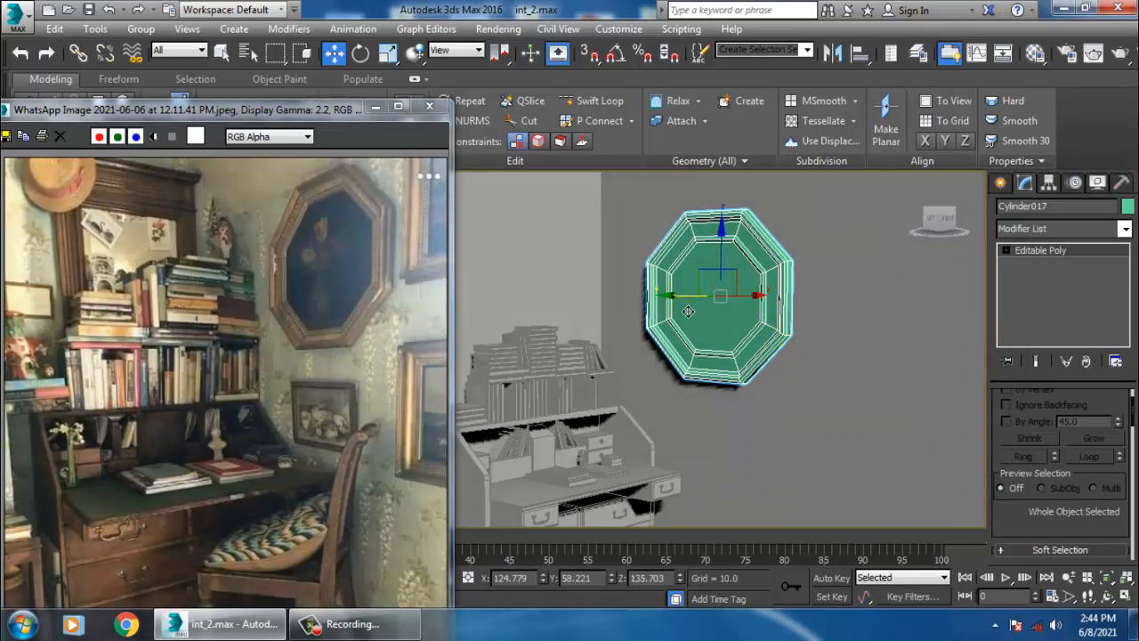
{"action": "left_click_drag", "start_coordinate": [688, 310], "coordinate": [704, 313]}
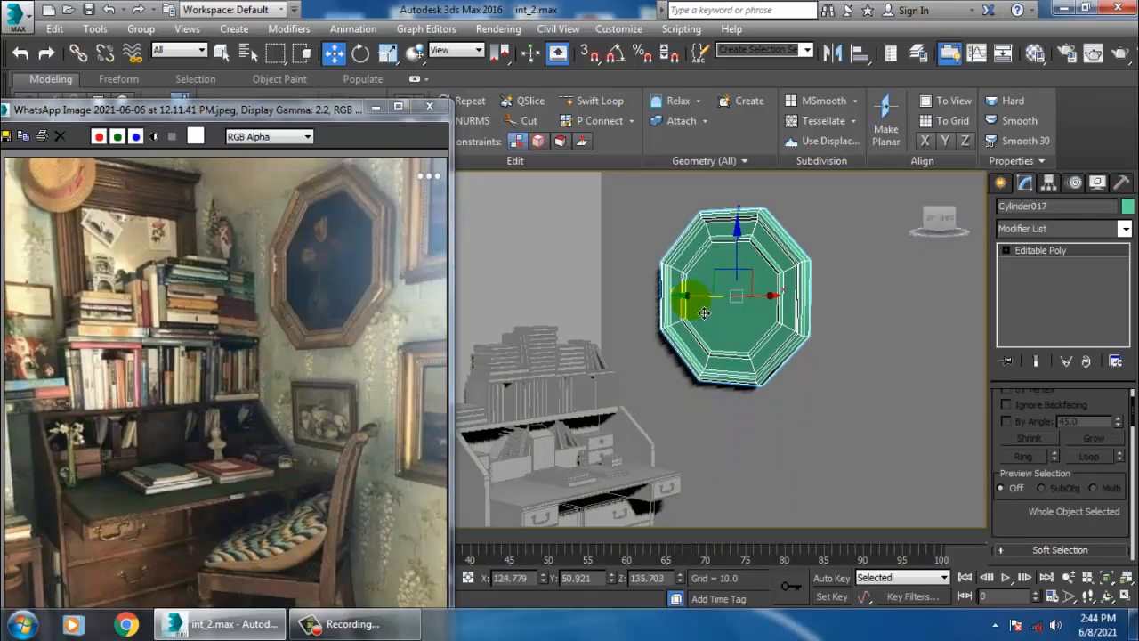
- Create a thin rectangular box about 15 by 26 units on the wall below the octagonal frame
{"action": "middle_click_drag", "start_coordinate": [783, 375], "coordinate": [820, 249], "text": "alt"}
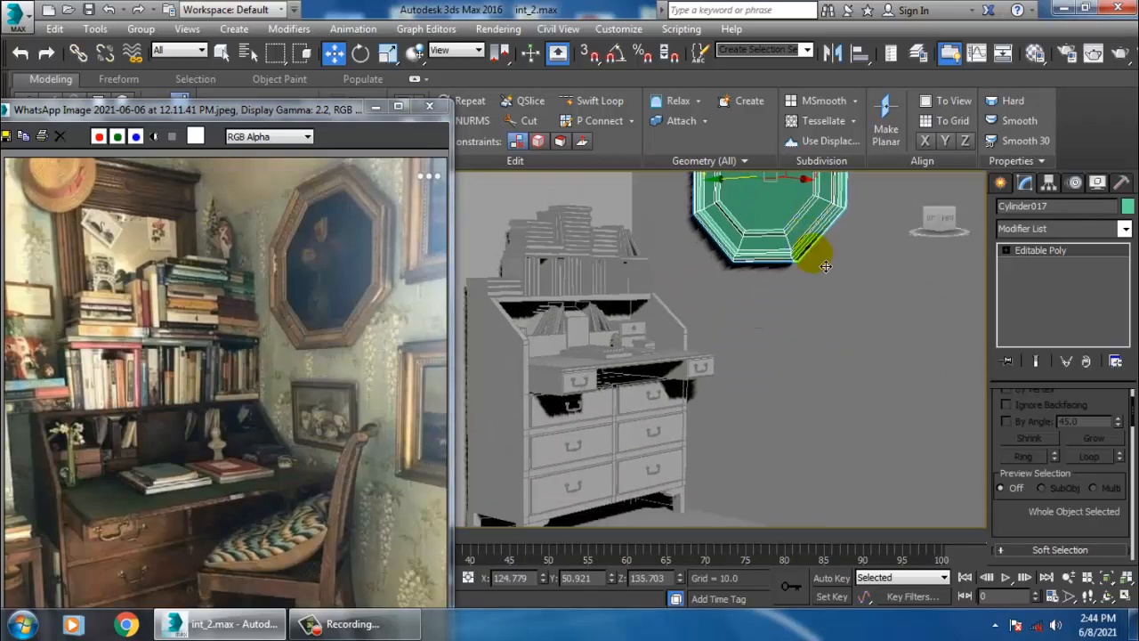
{"action": "middle_click_drag", "start_coordinate": [885, 297], "coordinate": [777, 331]}
{"action": "scroll", "coordinate": [773, 285], "scroll_direction": "up", "scroll_amount": 3}
{"action": "left_click", "coordinate": [1003, 182]}
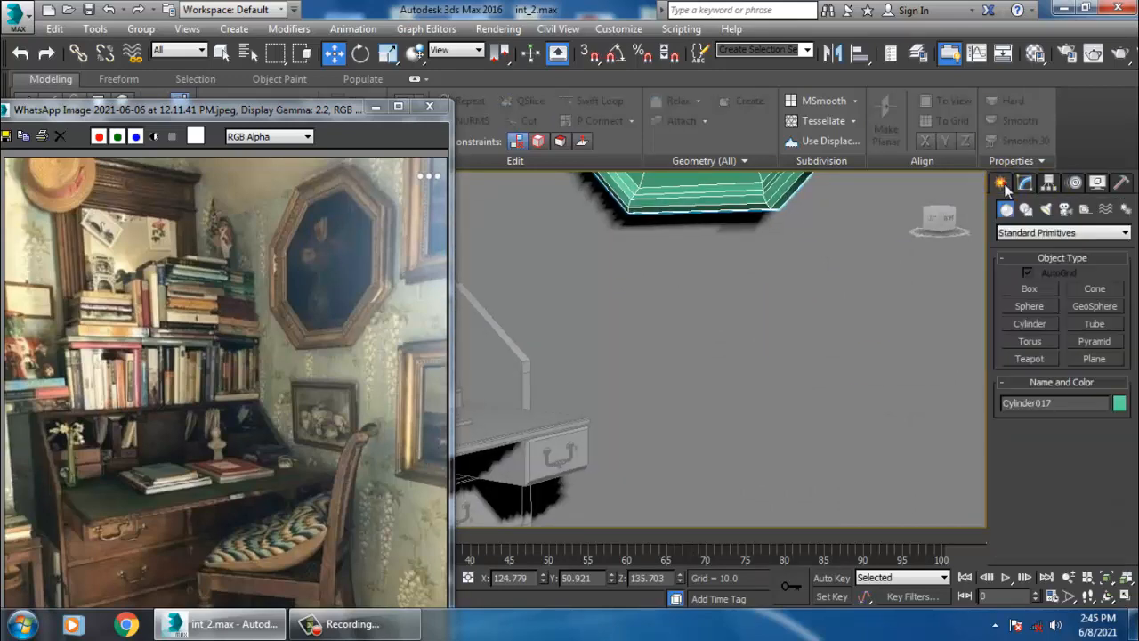
{"action": "left_click", "coordinate": [1030, 289]}
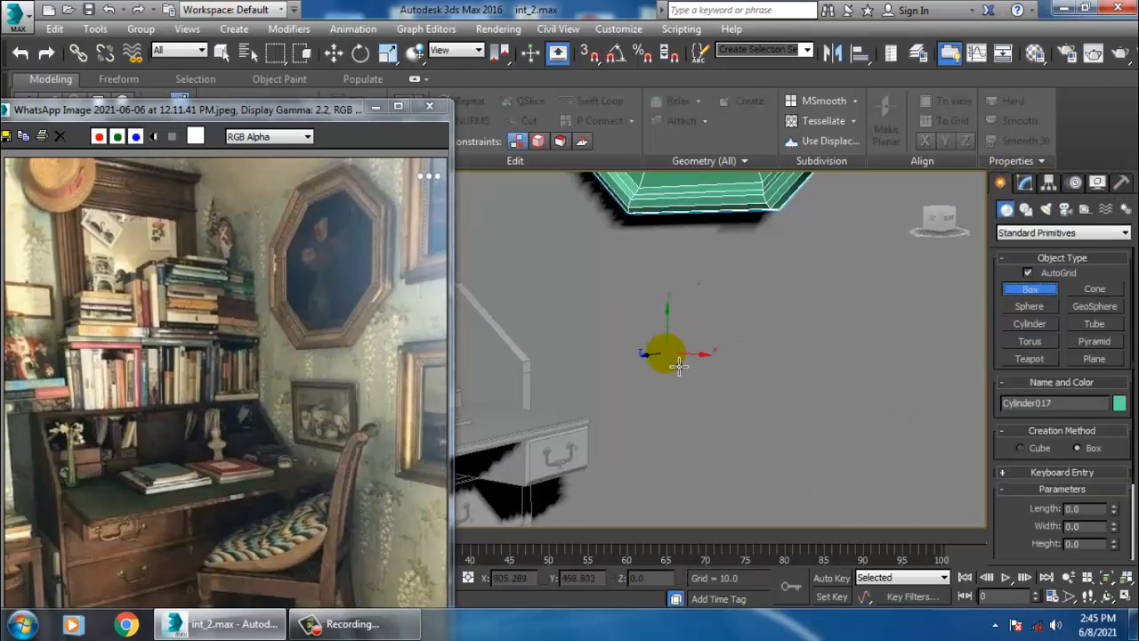
{"action": "left_click_drag", "start_coordinate": [668, 373], "coordinate": [764, 455]}
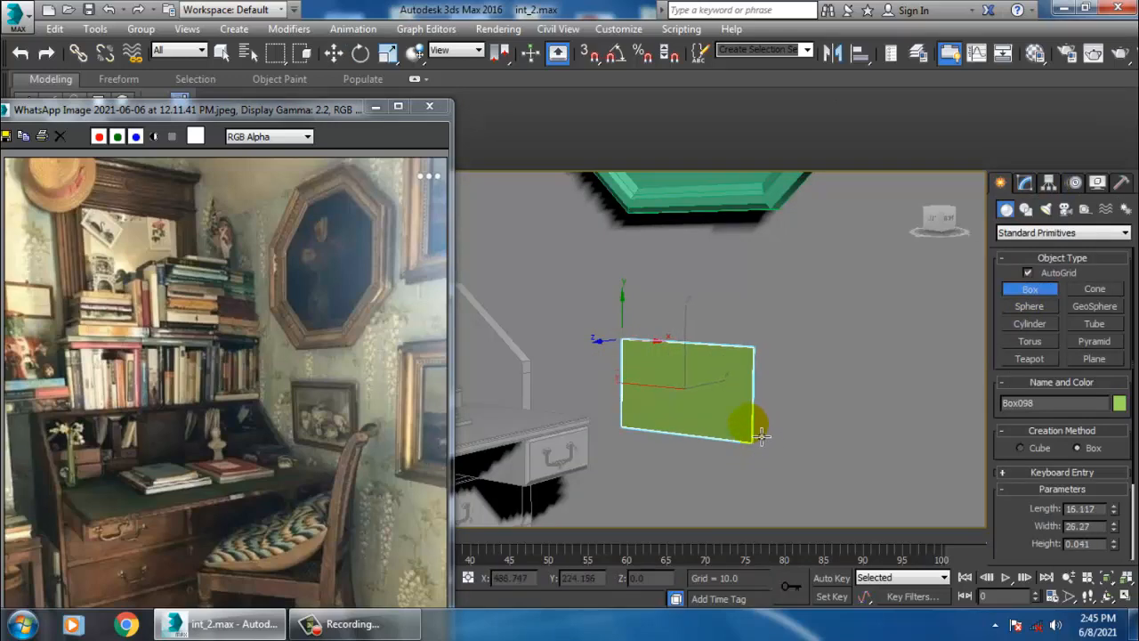
{"action": "left_click", "coordinate": [751, 421]}
{"action": "key", "text": "w"}
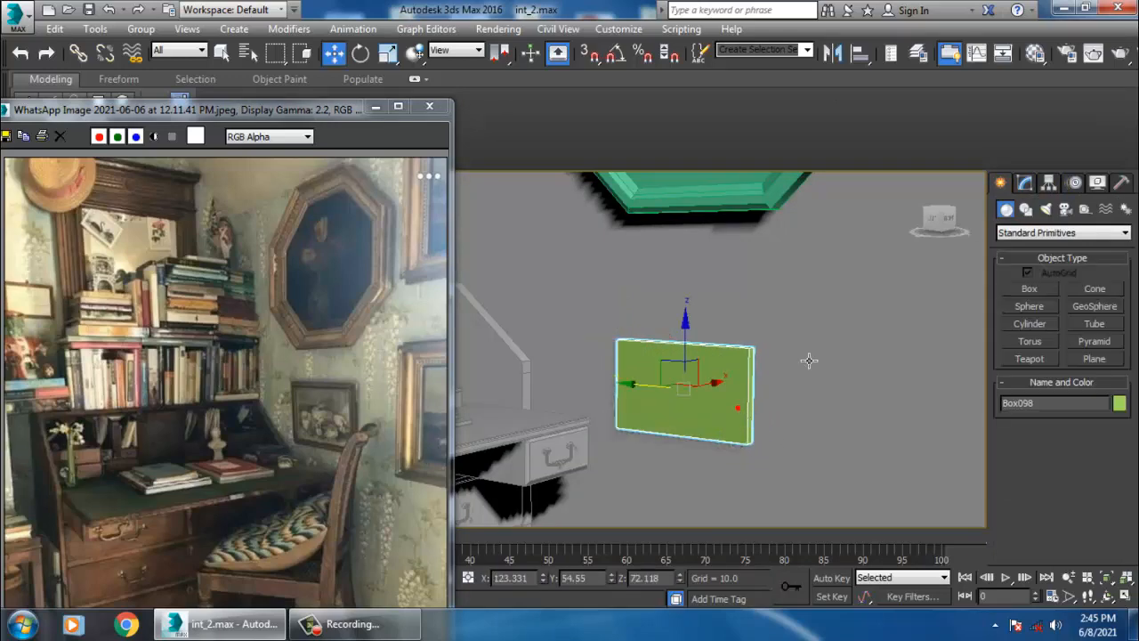
- Convert the new box to an editable poly
{"action": "middle_click_drag", "start_coordinate": [809, 361], "coordinate": [695, 379], "text": "alt"}
{"action": "scroll", "coordinate": [756, 384], "scroll_direction": "up", "scroll_amount": 3}
{"action": "right_click", "coordinate": [687, 355]}
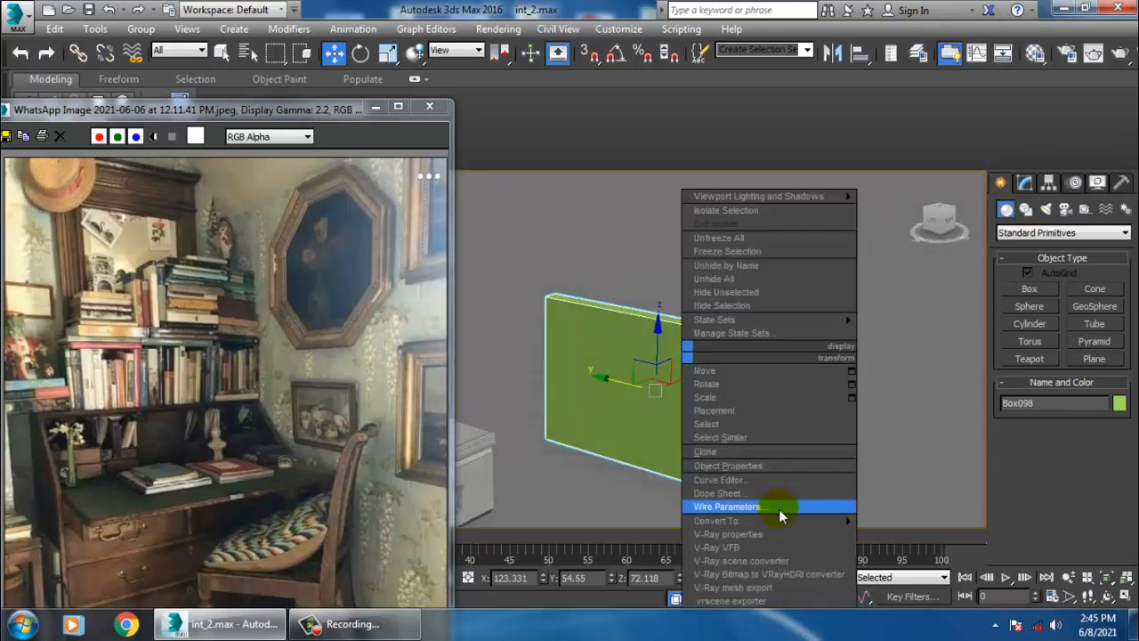
{"action": "mouse_move", "coordinate": [739, 520]}
{"action": "left_click", "coordinate": [924, 535]}
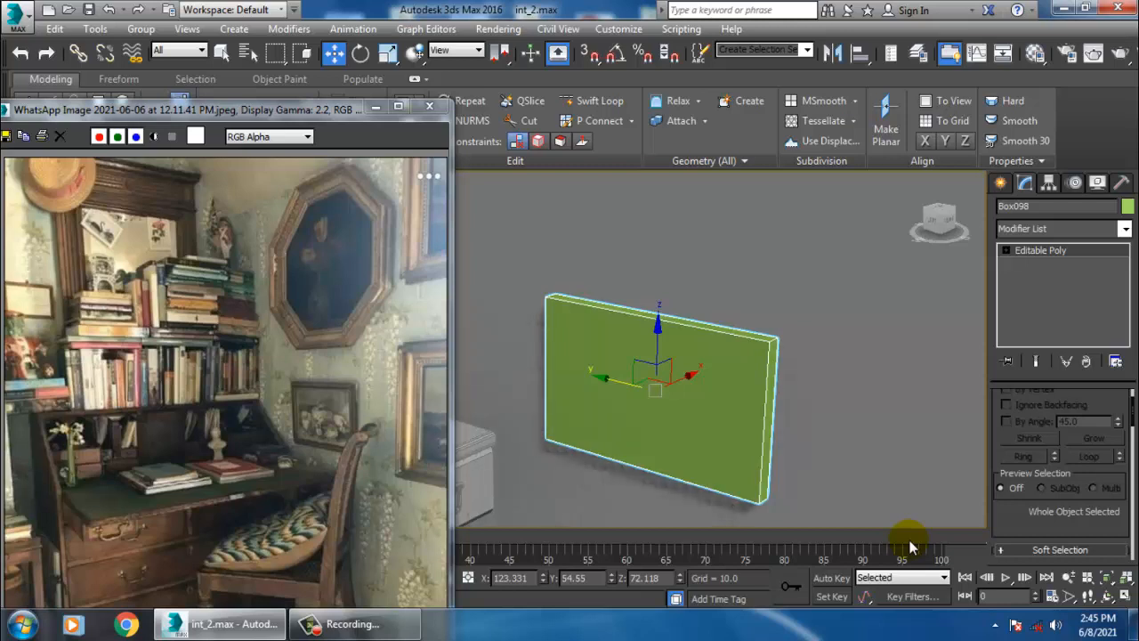
- Inset the box's front polygon by 0.842, applying the inset twice
{"action": "key", "text": "4"}
{"action": "left_click", "coordinate": [677, 399]}
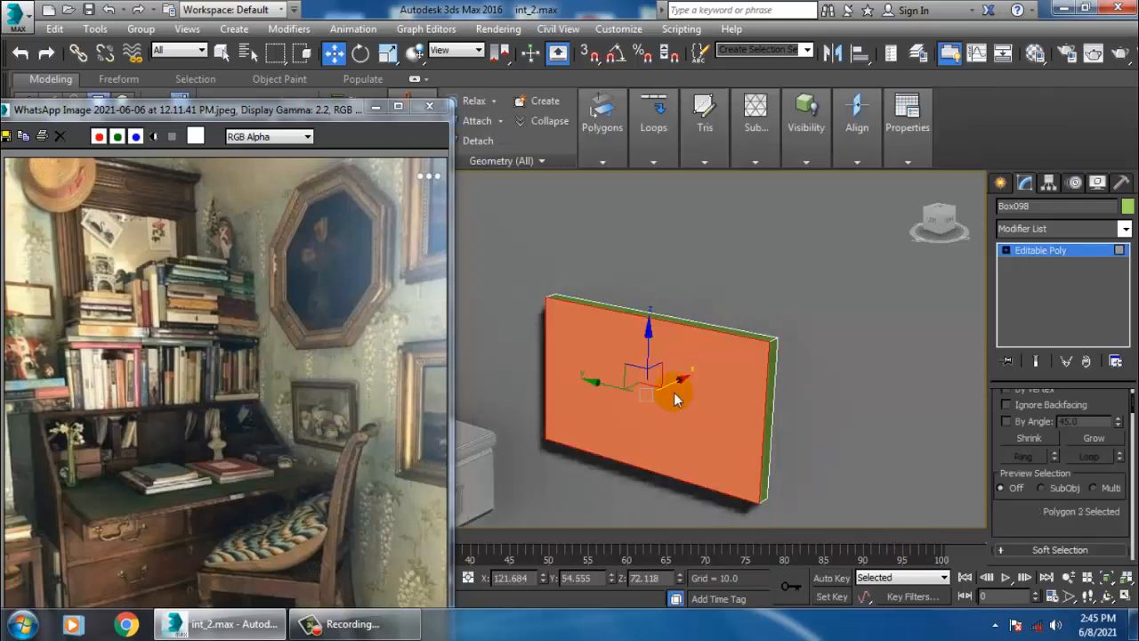
{"action": "left_click", "coordinate": [699, 415]}
{"action": "left_click_drag", "start_coordinate": [1024, 527], "coordinate": [1045, 415]}
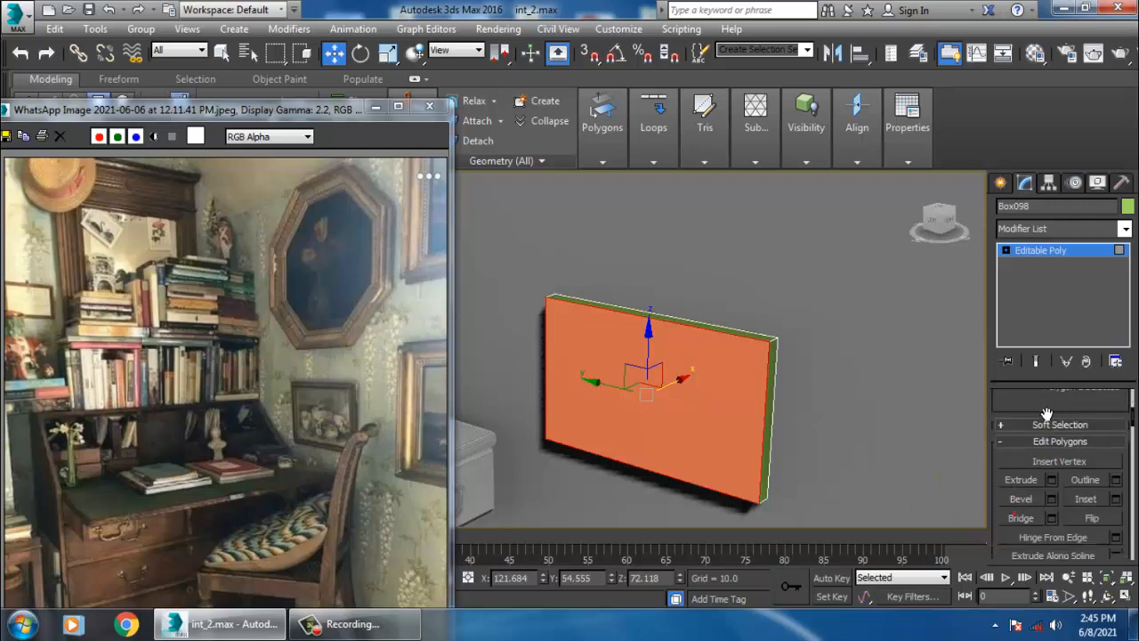
{"action": "left_click", "coordinate": [1117, 497]}
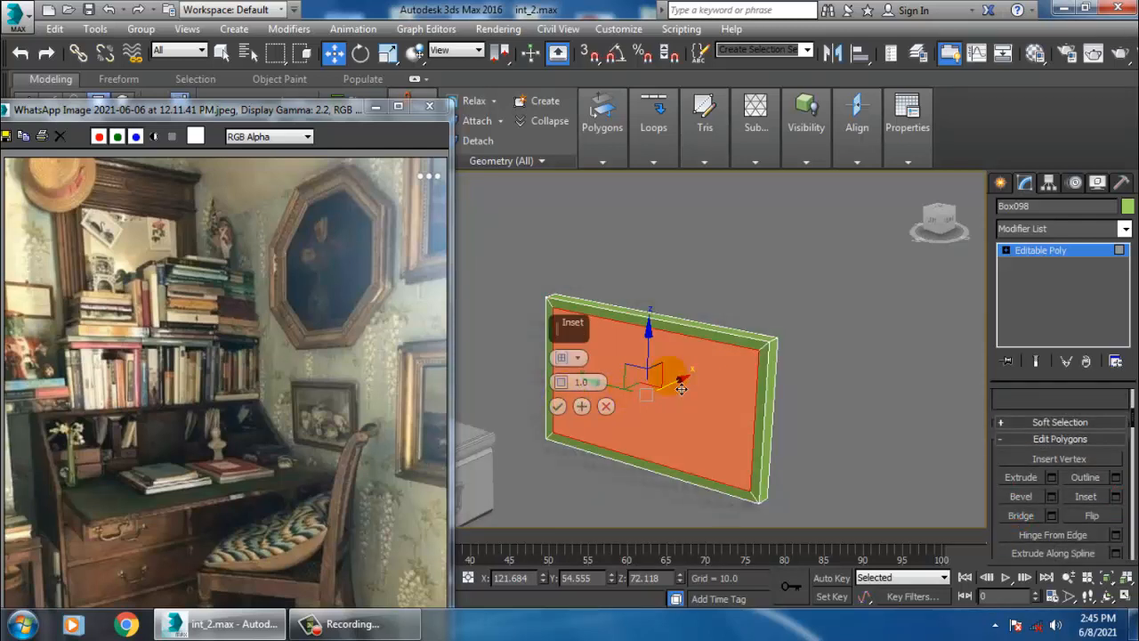
{"action": "middle_click_drag", "start_coordinate": [667, 376], "coordinate": [761, 372]}
{"action": "scroll", "coordinate": [761, 372], "scroll_direction": "up", "scroll_amount": 1}
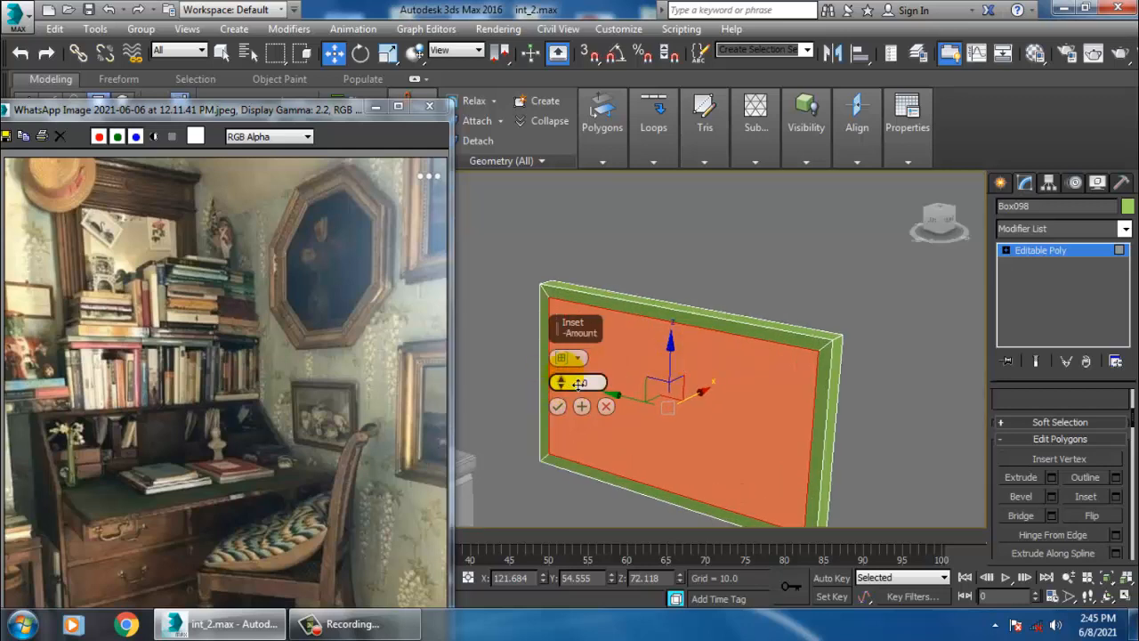
{"action": "right_click", "coordinate": [563, 390]}
{"action": "left_click_drag", "start_coordinate": [564, 390], "coordinate": [563, 383]}
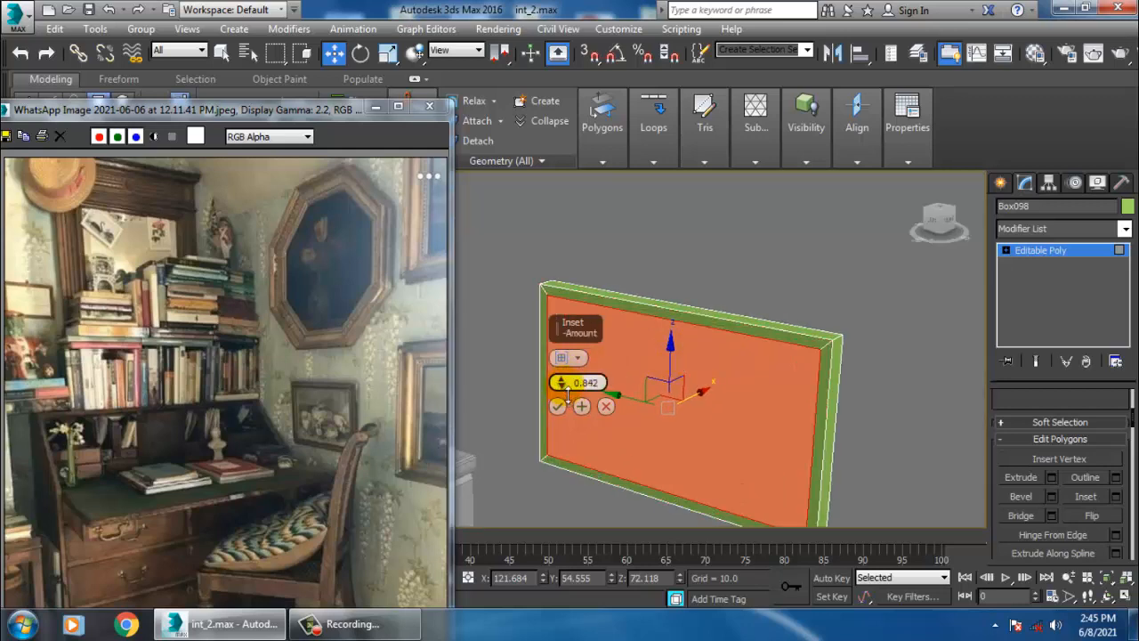
{"action": "left_click", "coordinate": [583, 407]}
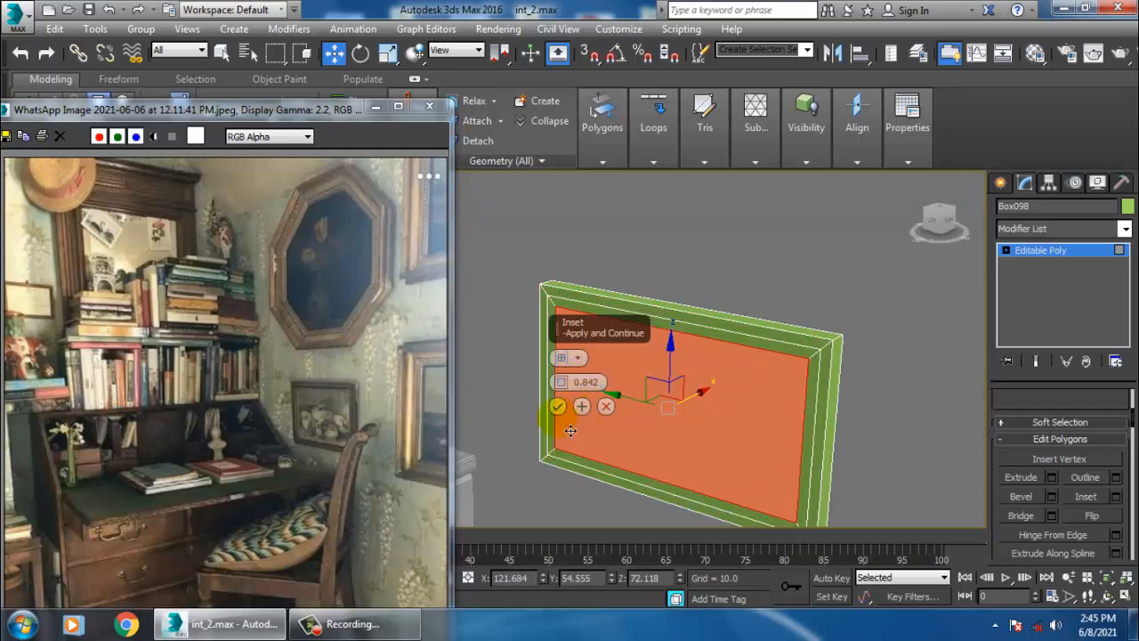
{"action": "left_click", "coordinate": [557, 407]}
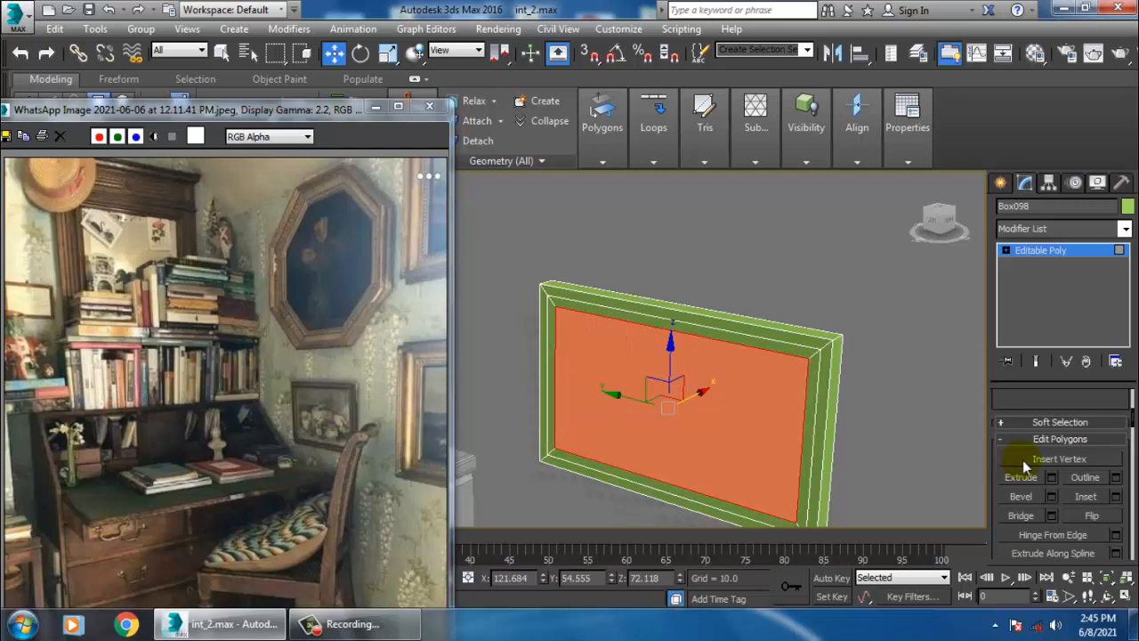
- Bevel the inner front polygon inward with height -1.088 and outline -0.366
{"action": "left_click", "coordinate": [1052, 496]}
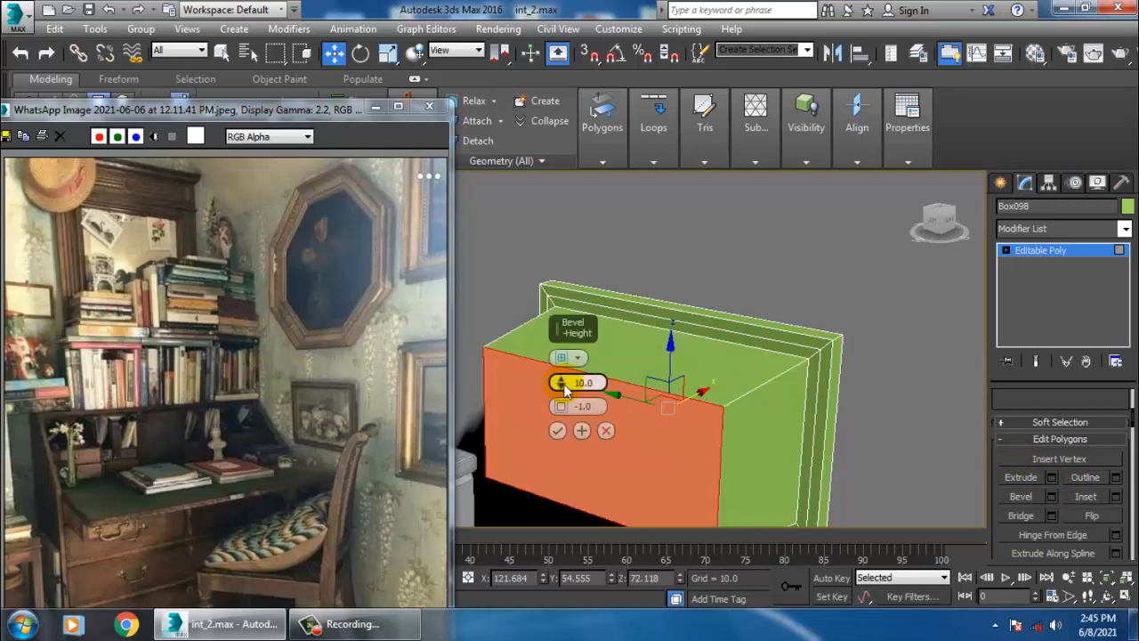
{"action": "left_click_drag", "start_coordinate": [563, 389], "coordinate": [615, 457]}
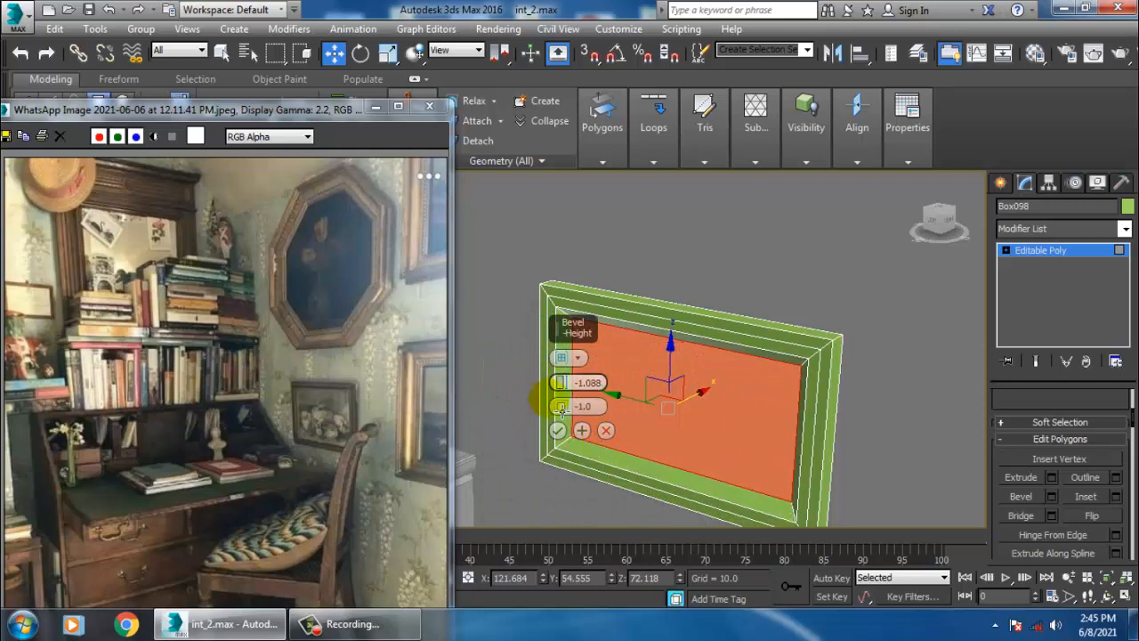
{"action": "left_click_drag", "start_coordinate": [568, 406], "coordinate": [575, 407]}
{"action": "middle_click_drag", "start_coordinate": [865, 349], "coordinate": [850, 319], "text": "alt"}
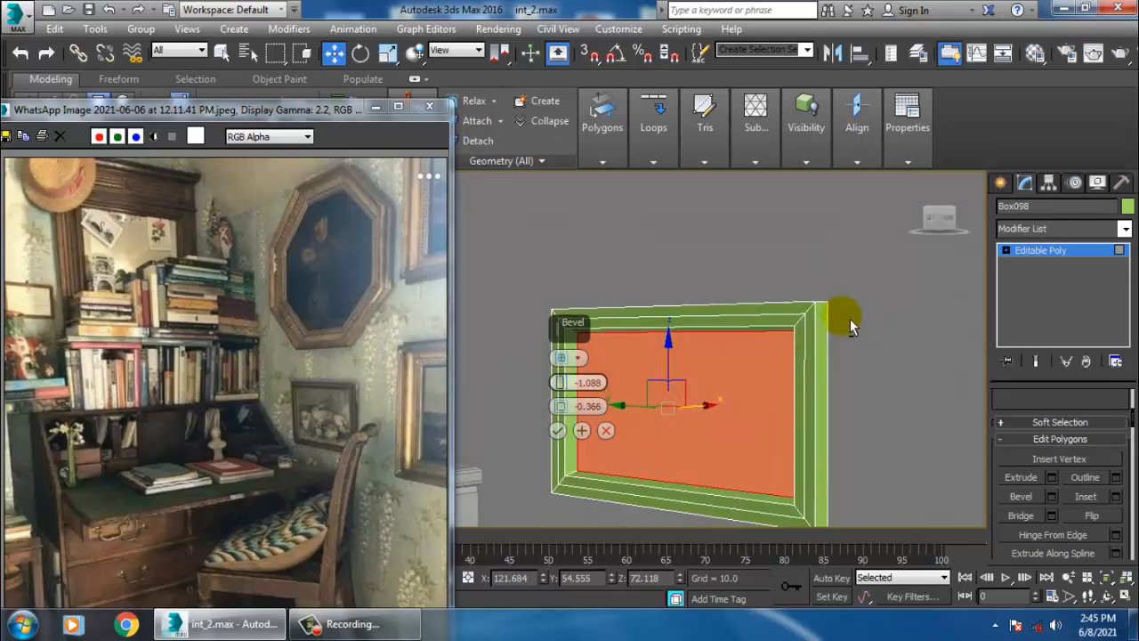
{"action": "left_click", "coordinate": [557, 430]}
- Scale the recessed inner polygon up slightly
{"action": "middle_click_drag", "start_coordinate": [751, 361], "coordinate": [751, 384], "text": "alt"}
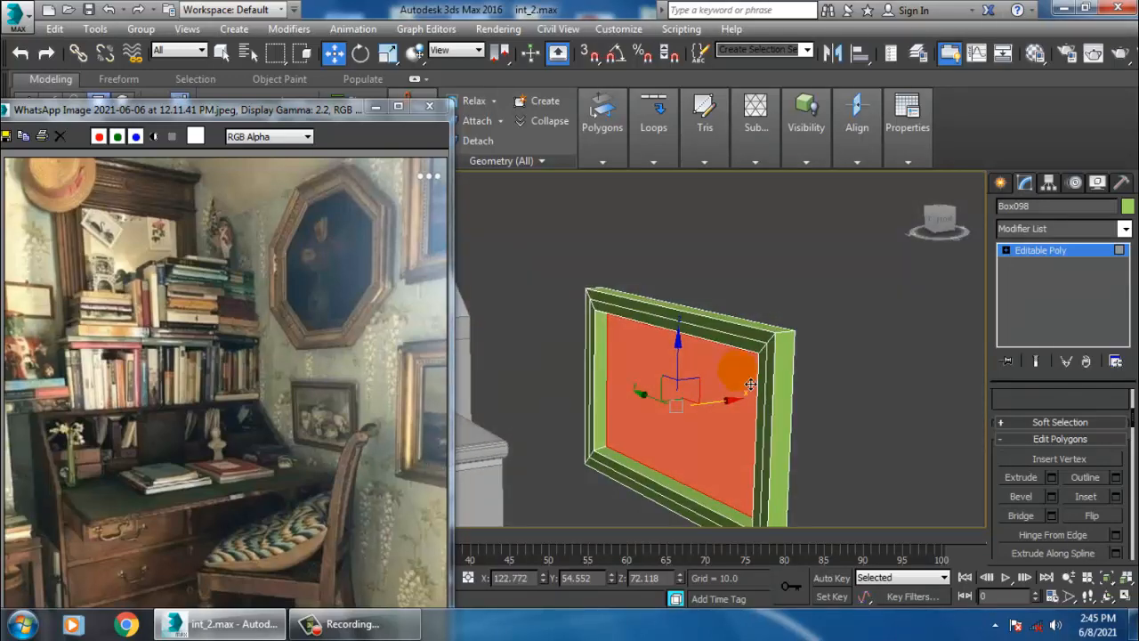
{"action": "key", "text": "r"}
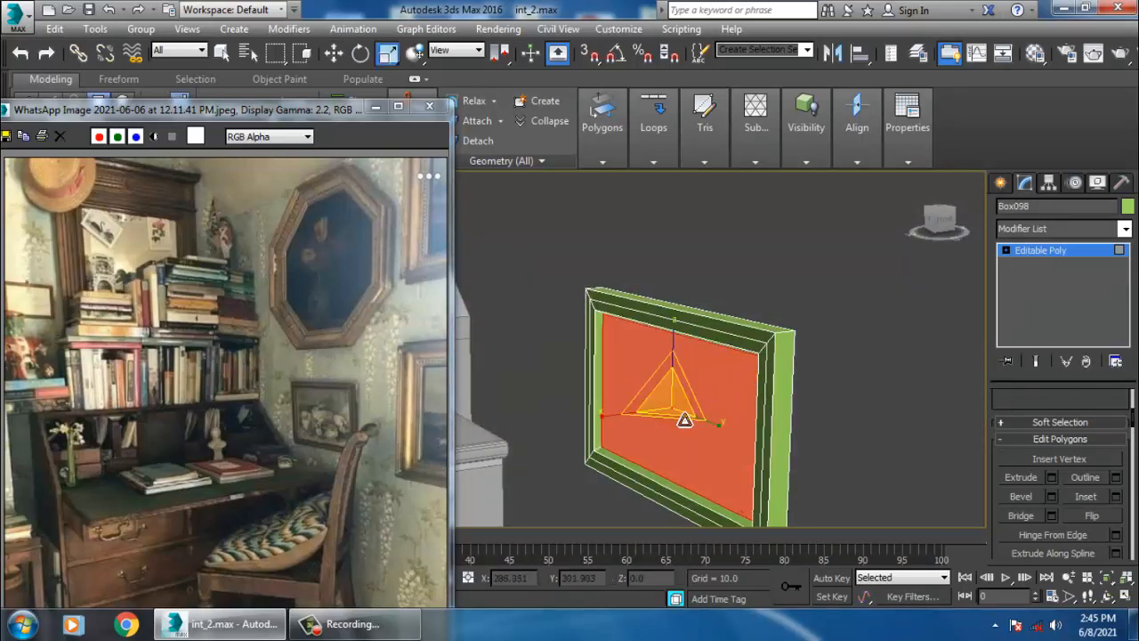
{"action": "middle_click_drag", "start_coordinate": [687, 422], "coordinate": [728, 365], "text": "alt"}
{"action": "key", "text": "w"}
- Select the edge loop around the inner recess and chamfer it with amount 1.0 and 3 segments
{"action": "key", "text": "2"}
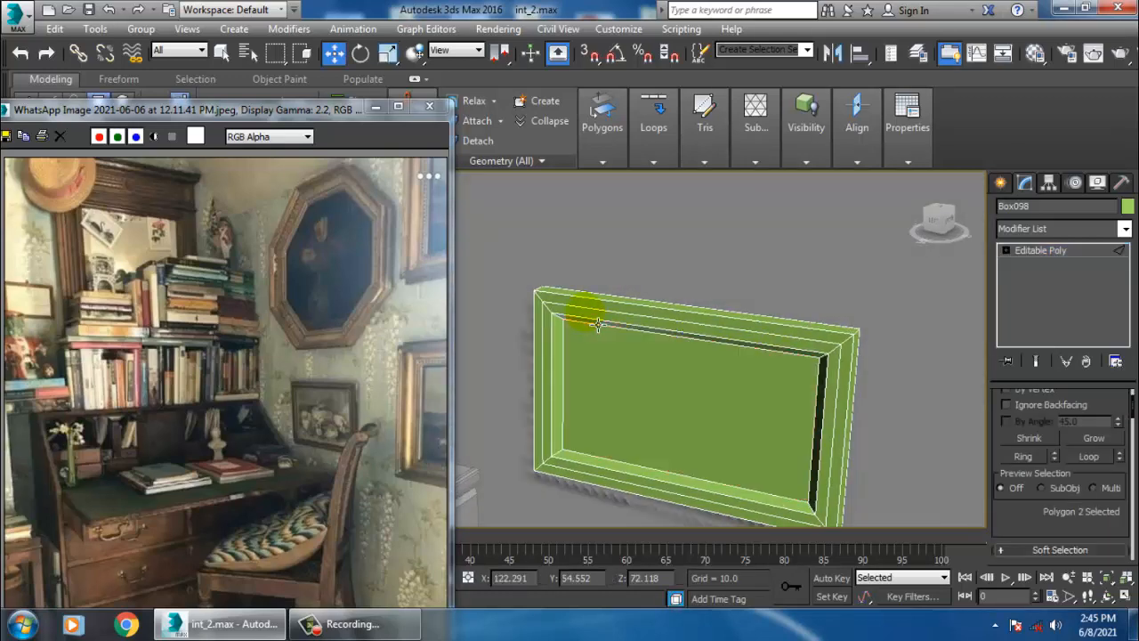
{"action": "double_click", "coordinate": [591, 307]}
{"action": "middle_click_drag", "start_coordinate": [685, 335], "coordinate": [668, 374], "text": "alt"}
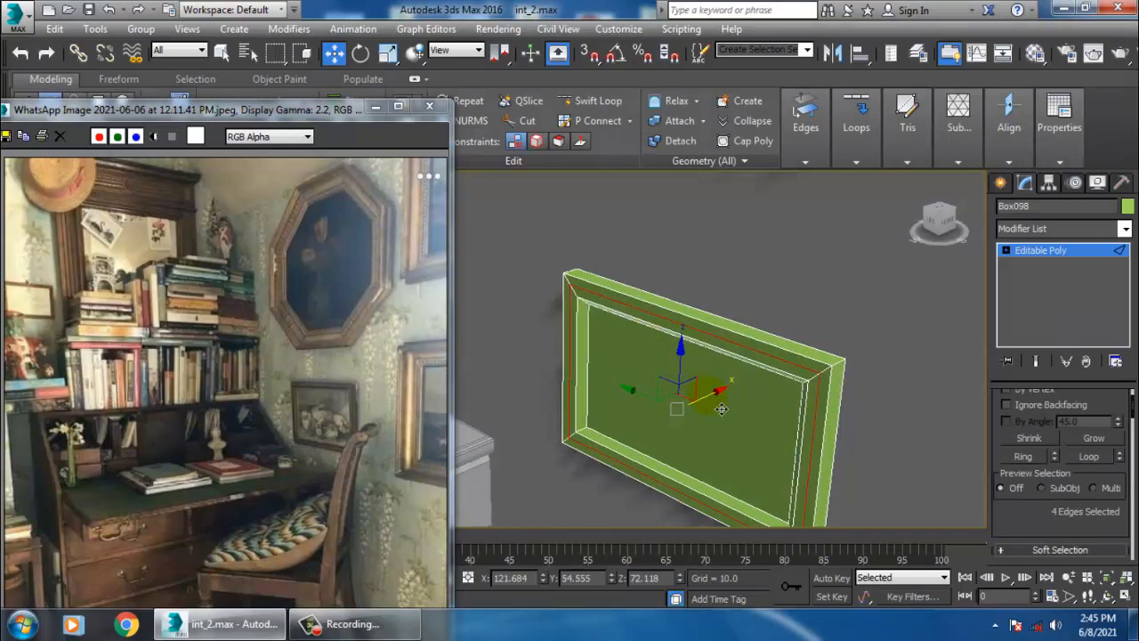
{"action": "left_click_drag", "start_coordinate": [721, 409], "coordinate": [718, 413]}
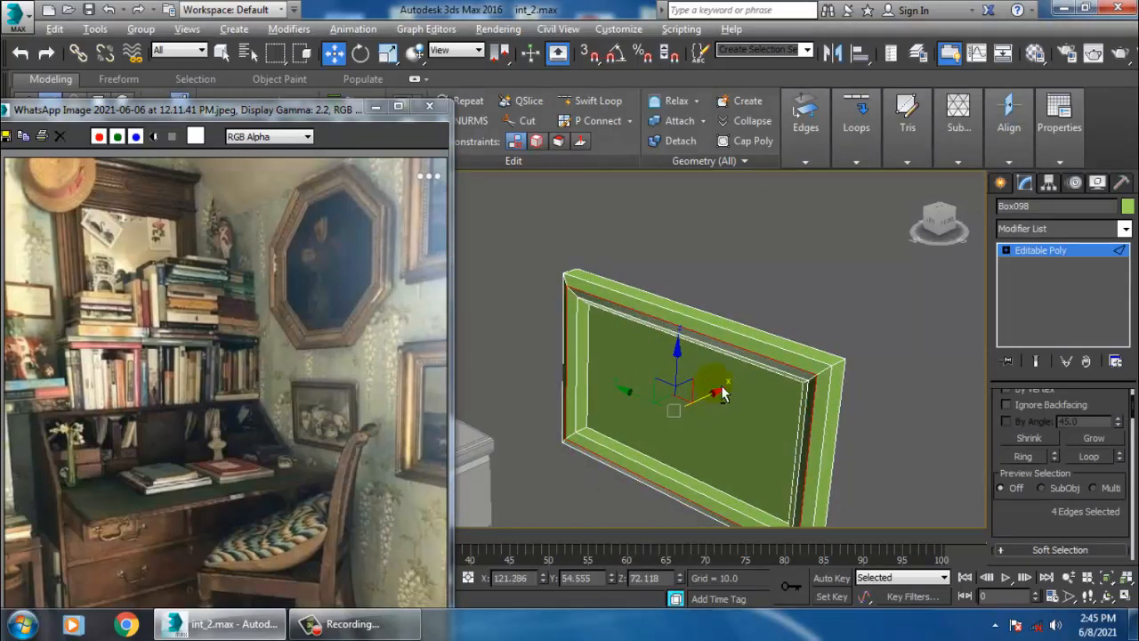
{"action": "middle_click_drag", "start_coordinate": [723, 393], "coordinate": [791, 366], "text": "alt"}
{"action": "left_click_drag", "start_coordinate": [1039, 535], "coordinate": [1053, 263]}
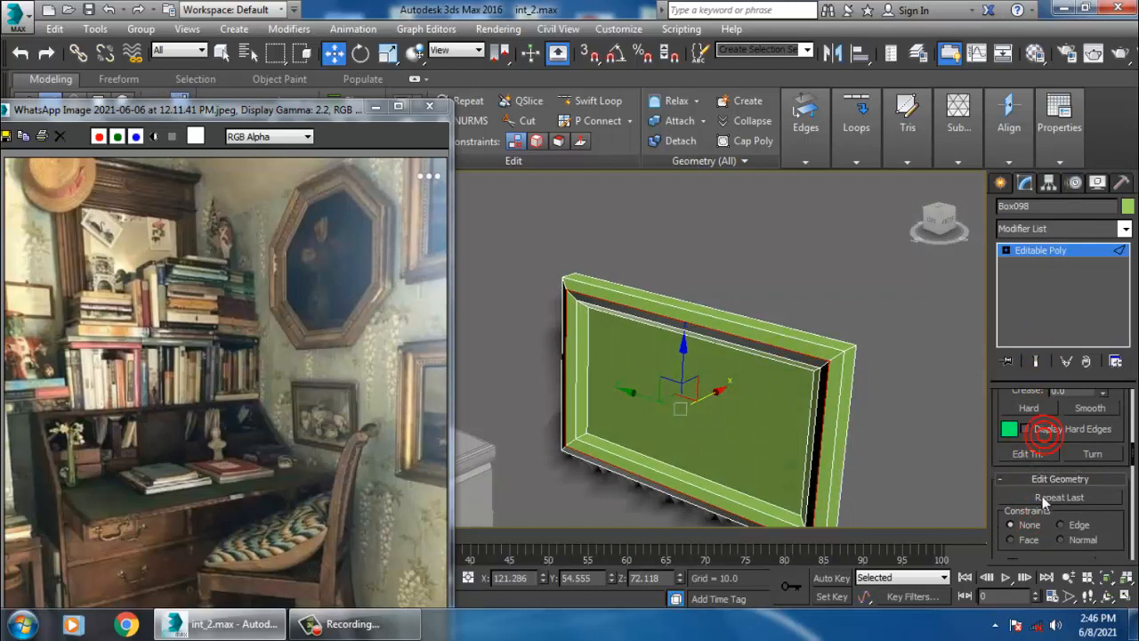
{"action": "left_click_drag", "start_coordinate": [1019, 478], "coordinate": [1015, 617]}
{"action": "left_click", "coordinate": [1052, 442]}
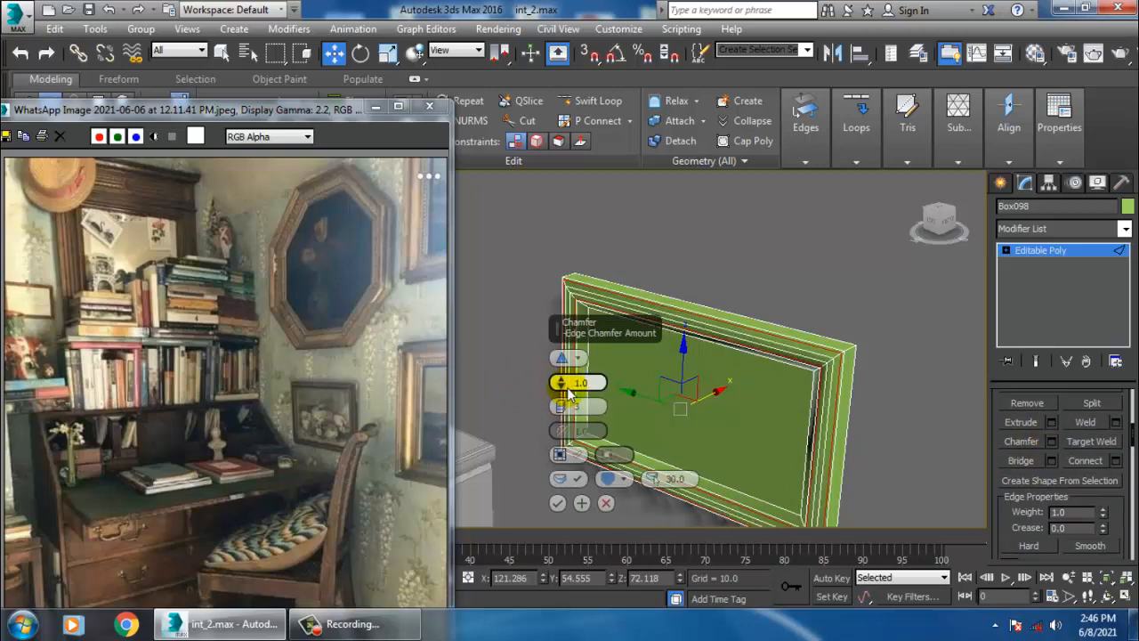
{"action": "left_click_drag", "start_coordinate": [567, 387], "coordinate": [570, 411]}
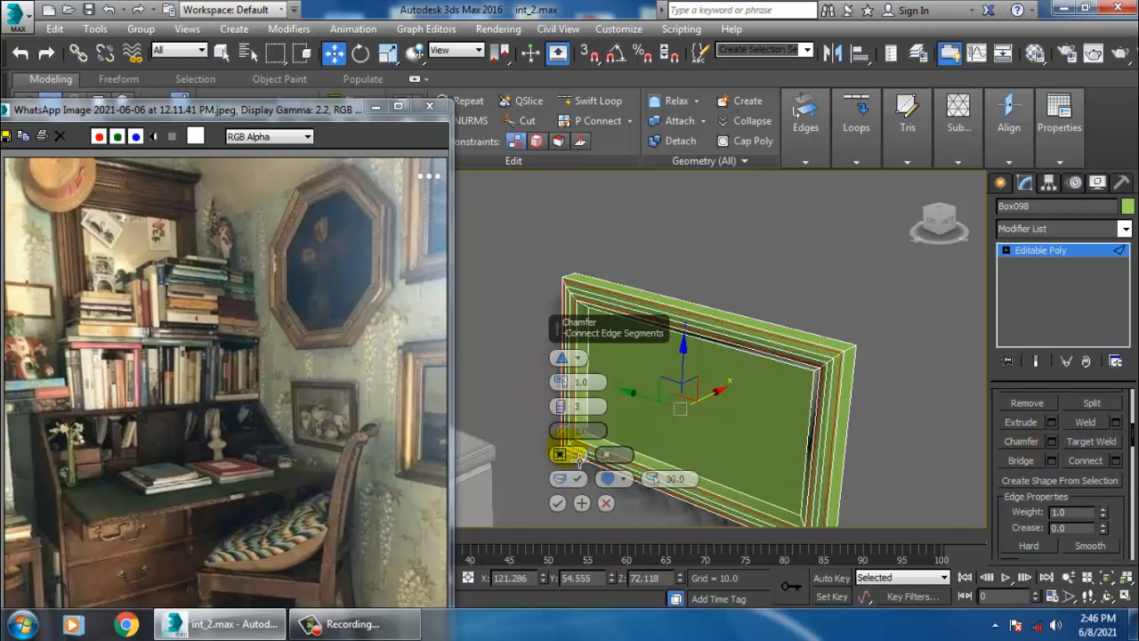
{"action": "left_click", "coordinate": [557, 503]}
- Return to object level and reposition the small frame on the wall beside the desk
{"action": "left_click", "coordinate": [1058, 256]}
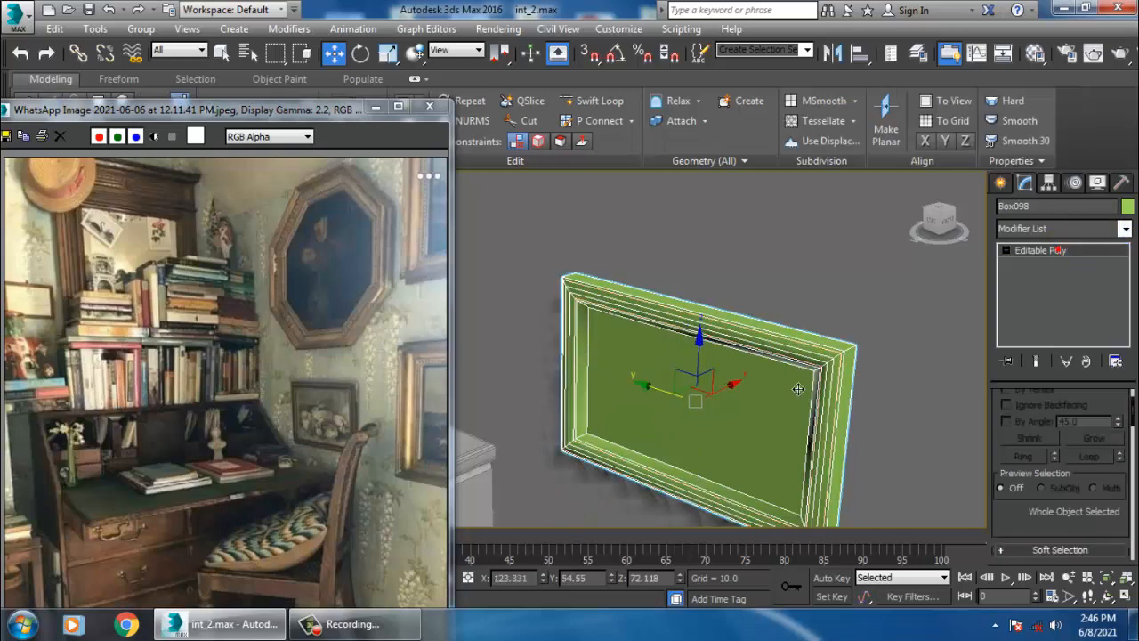
{"action": "middle_click_drag", "start_coordinate": [796, 389], "coordinate": [743, 410], "text": "alt"}
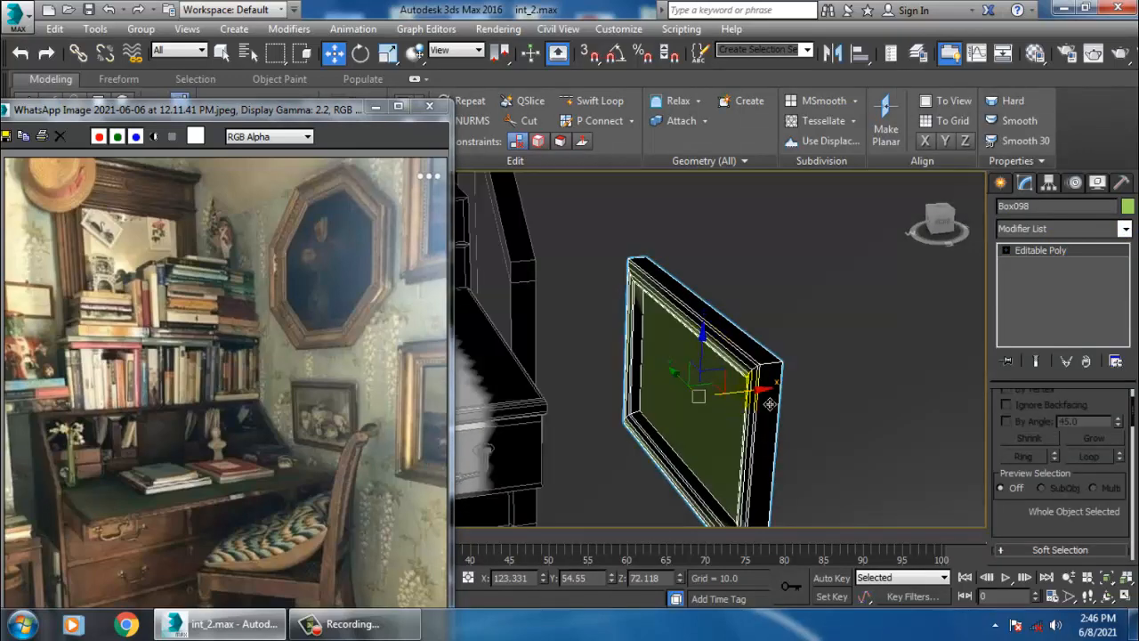
{"action": "left_click_drag", "start_coordinate": [769, 404], "coordinate": [776, 395]}
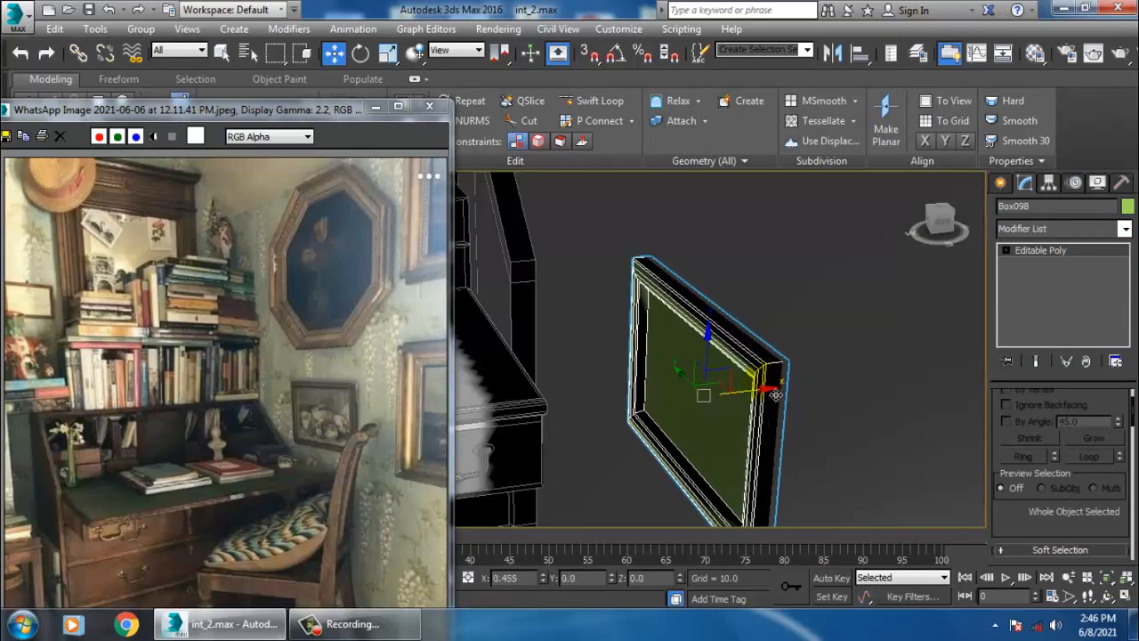
{"action": "mouse_move", "coordinate": [776, 395]}
{"action": "middle_mouse_down", "text": "alt"}
{"action": "mouse_move", "coordinate": [895, 318]}
{"action": "mouse_move", "coordinate": [847, 311]}
{"action": "mouse_move", "coordinate": [864, 394]}
{"action": "mouse_move", "coordinate": [774, 400]}
{"action": "middle_mouse_up", "text": "alt"}
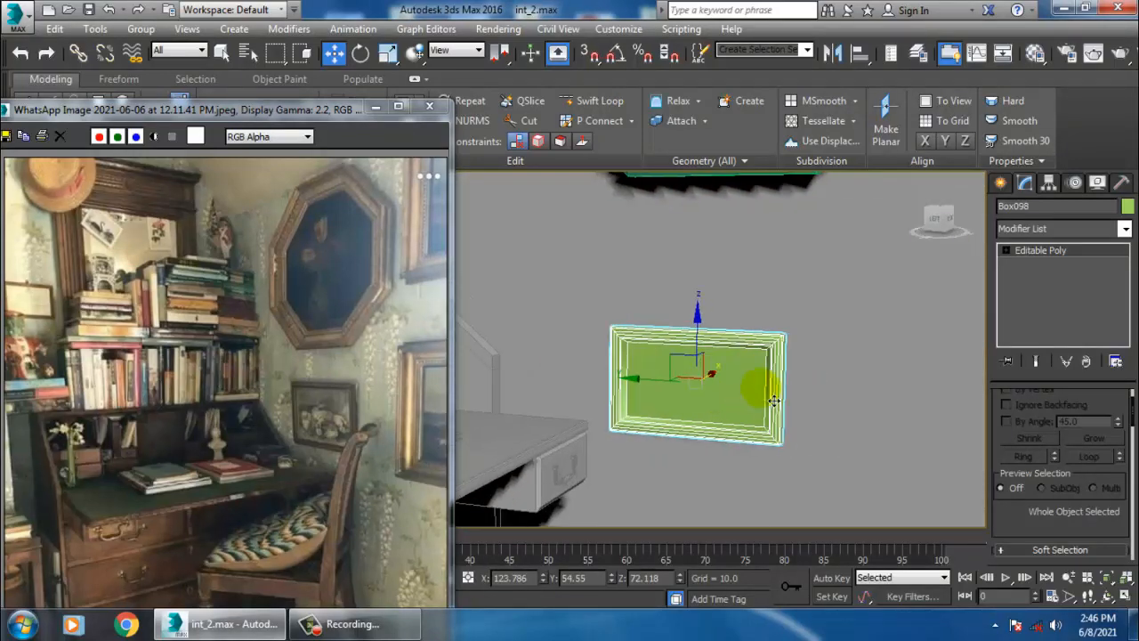
{"action": "scroll", "coordinate": [774, 401], "scroll_direction": "down", "scroll_amount": 5}
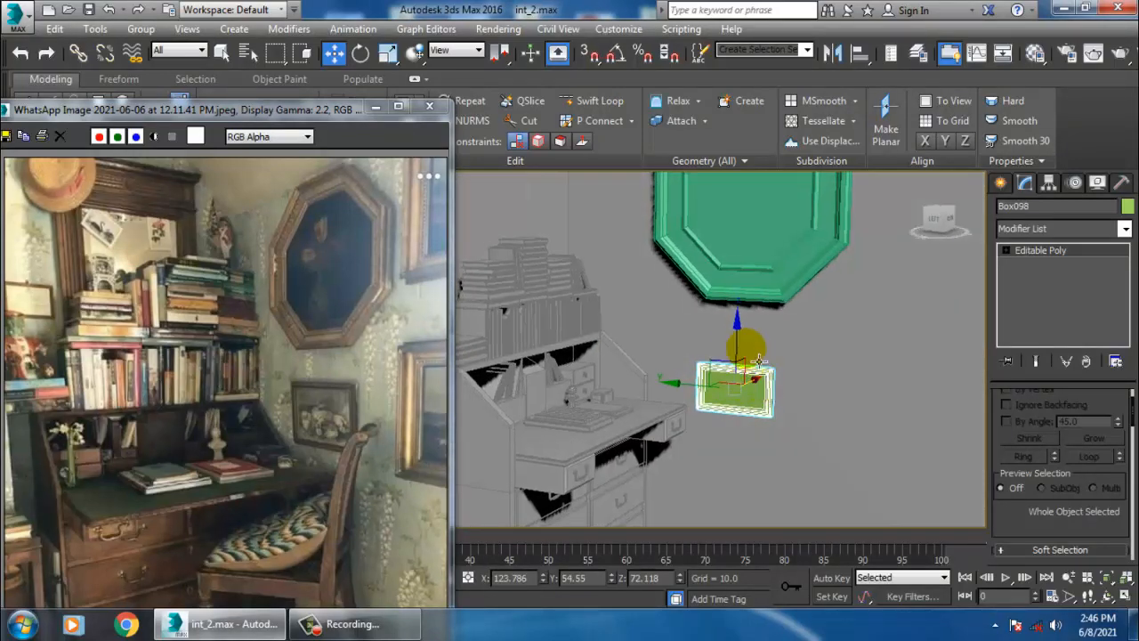
{"action": "middle_click_drag", "start_coordinate": [750, 350], "coordinate": [693, 403], "text": "alt"}
{"action": "middle_click_drag", "start_coordinate": [682, 362], "coordinate": [704, 326], "text": "alt"}
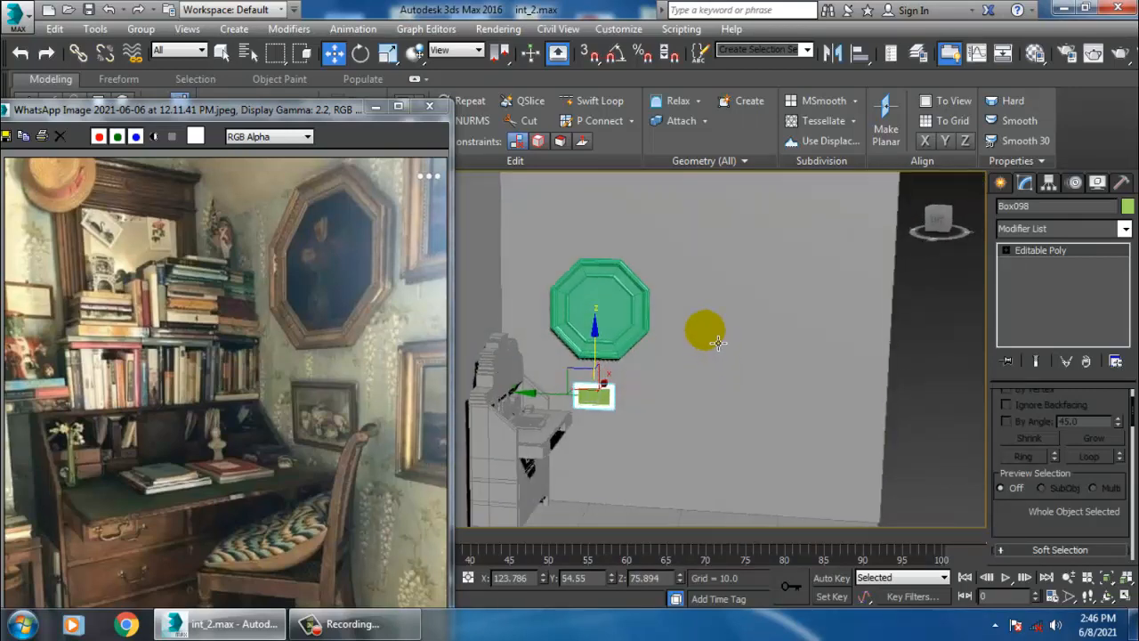
- Clone the small frame as a copy, enlarge it, and place it higher on the wall to the right
{"action": "mouse_move", "coordinate": [572, 409]}
{"action": "left_mouse_down", "text": "shift"}
{"action": "mouse_move", "coordinate": [656, 407]}
{"action": "mouse_move", "coordinate": [631, 267]}
{"action": "mouse_move", "coordinate": [669, 347]}
{"action": "mouse_move", "coordinate": [729, 415]}
{"action": "left_mouse_up", "text": "shift"}
{"action": "left_click", "coordinate": [579, 380]}
{"action": "key", "text": "r"}
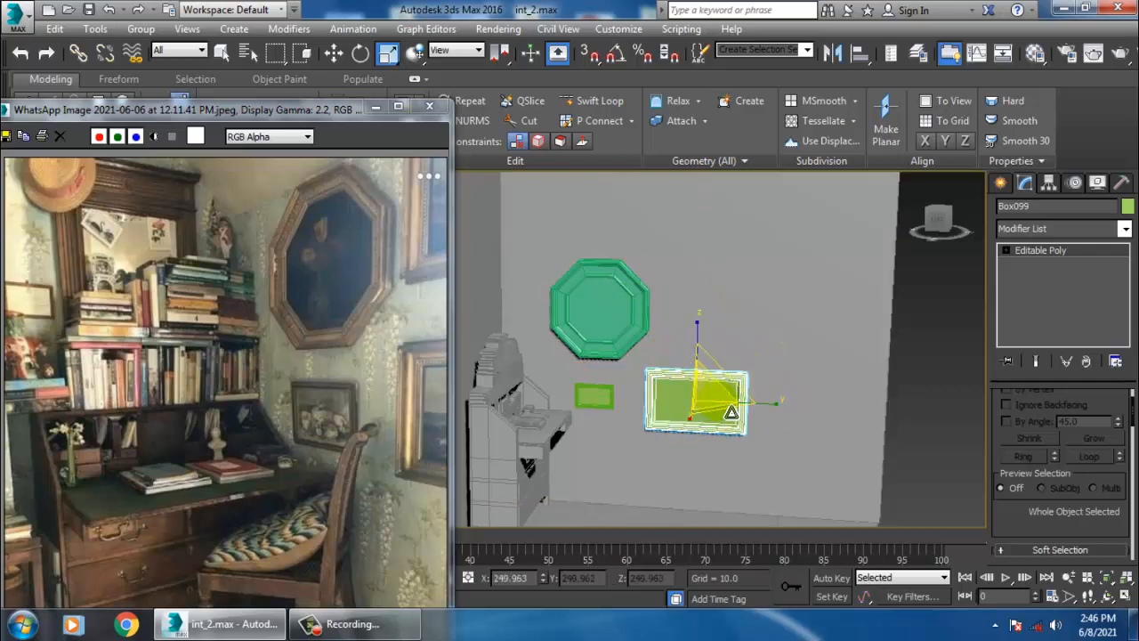
{"action": "key", "text": "w"}
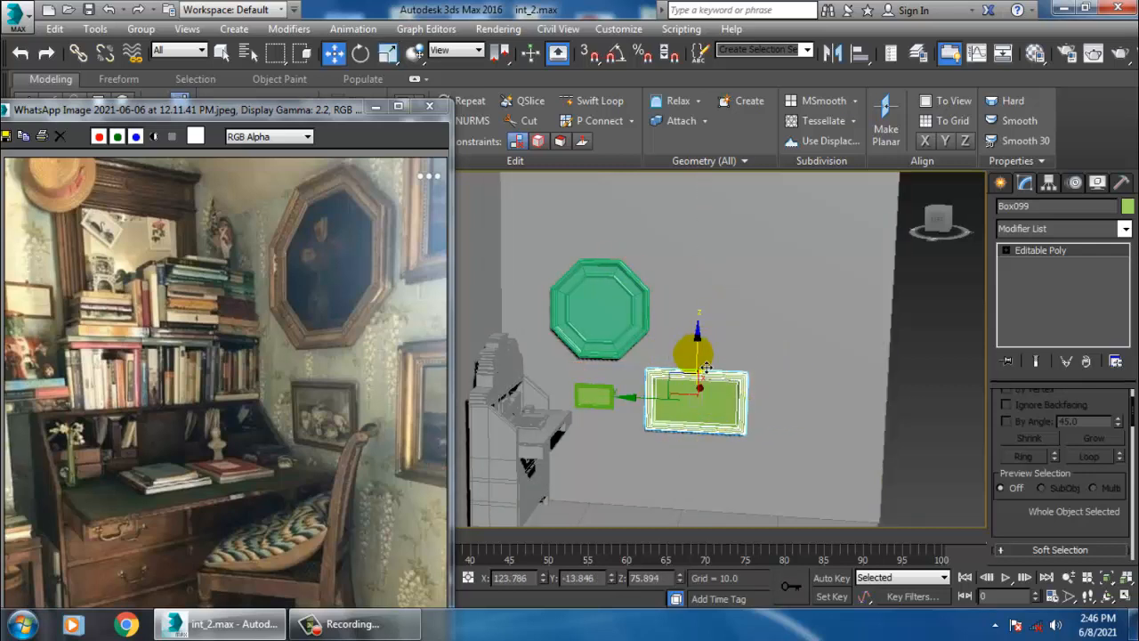
{"action": "left_click_drag", "start_coordinate": [714, 363], "coordinate": [720, 269]}
{"action": "left_click_drag", "start_coordinate": [654, 316], "coordinate": [694, 315]}
{"action": "middle_click_drag", "start_coordinate": [785, 339], "coordinate": [861, 290], "text": "alt"}
- In vertex mode, move the large frame's top vertices to adjust its height, then return to object level
{"action": "key", "text": "l"}
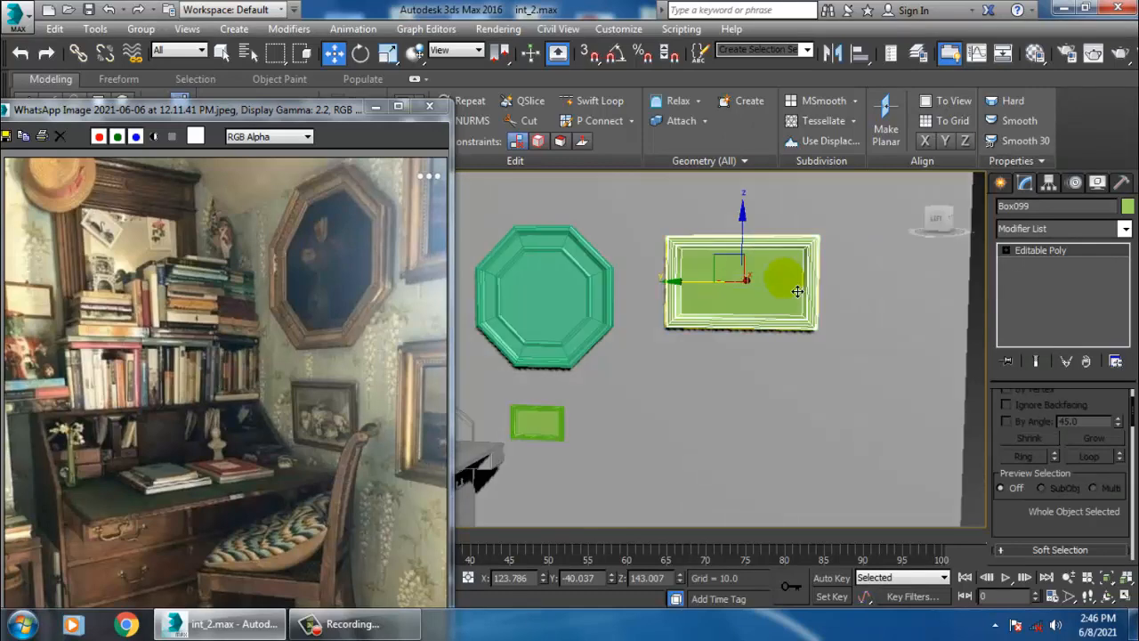
{"action": "key", "text": "1"}
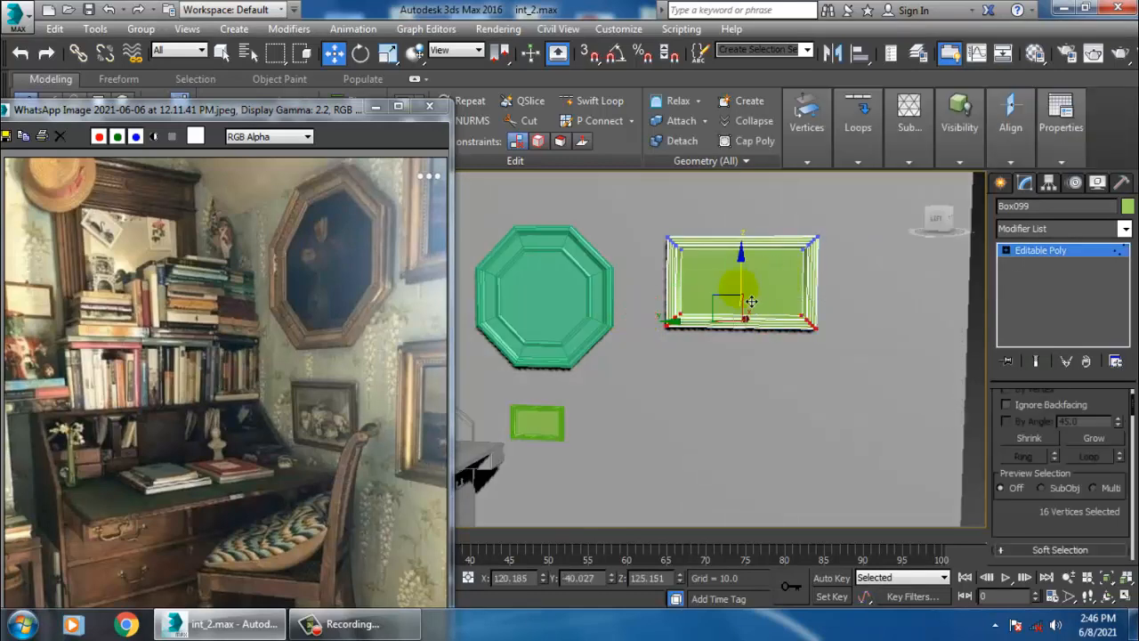
{"action": "left_click_drag", "start_coordinate": [752, 302], "coordinate": [752, 322]}
{"action": "middle_click_drag", "start_coordinate": [827, 266], "coordinate": [804, 247]}
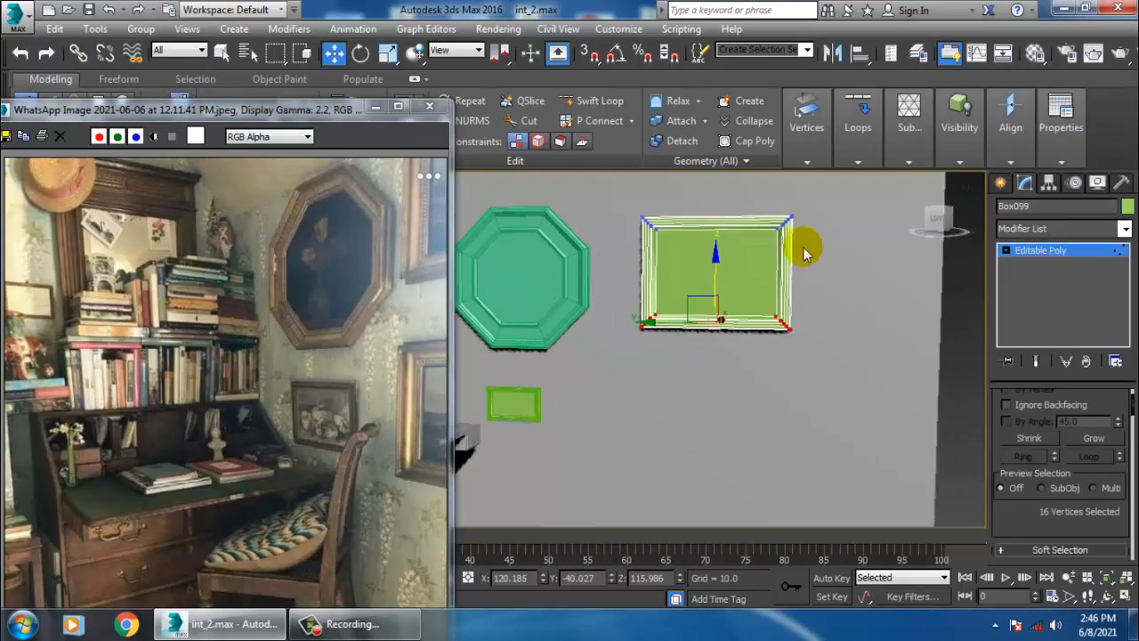
{"action": "left_click", "coordinate": [503, 415]}
{"action": "left_click", "coordinate": [1050, 250]}
{"action": "middle_click_drag", "start_coordinate": [511, 447], "coordinate": [611, 435]}
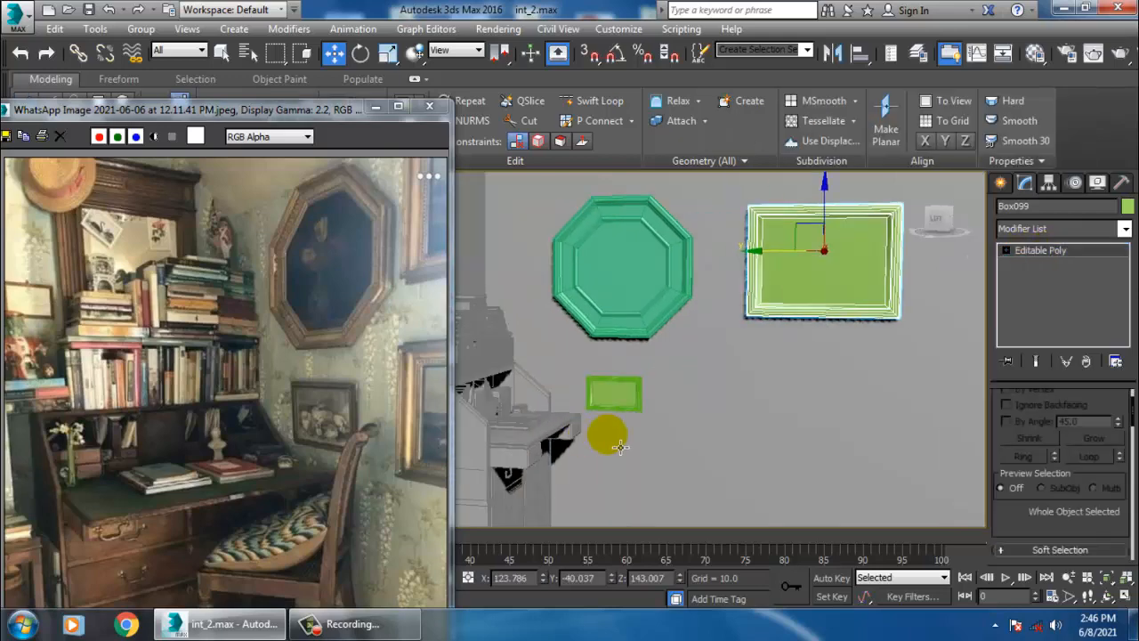
- Select the small frame beside the desk and scale it slightly
{"action": "left_click", "coordinate": [629, 397]}
{"action": "scroll", "coordinate": [633, 393], "scroll_direction": "up", "scroll_amount": 3}
{"action": "middle_click_drag", "start_coordinate": [625, 383], "coordinate": [682, 357]}
{"action": "scroll", "coordinate": [682, 358], "scroll_direction": "up", "scroll_amount": 2}
{"action": "key", "text": "r"}
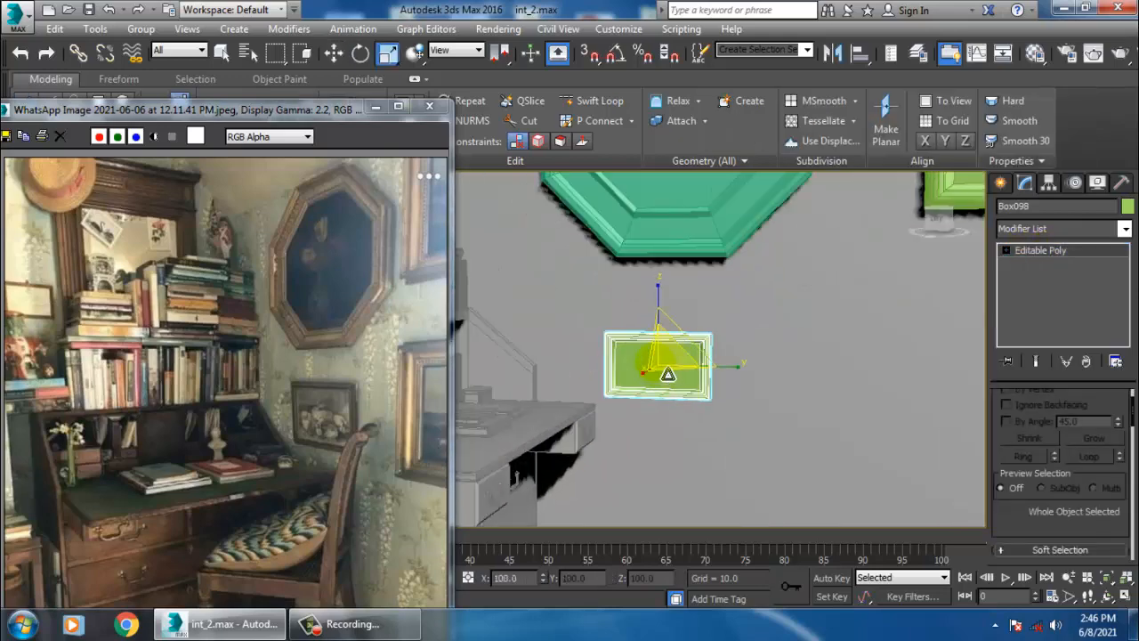
{"action": "left_click_drag", "start_coordinate": [668, 374], "coordinate": [662, 363]}
- Select the large frame and move it slightly higher on the wall
{"action": "key", "text": "w"}
{"action": "scroll", "coordinate": [823, 323], "scroll_direction": "down", "scroll_amount": 2}
{"action": "middle_click_drag", "start_coordinate": [867, 304], "coordinate": [649, 358]}
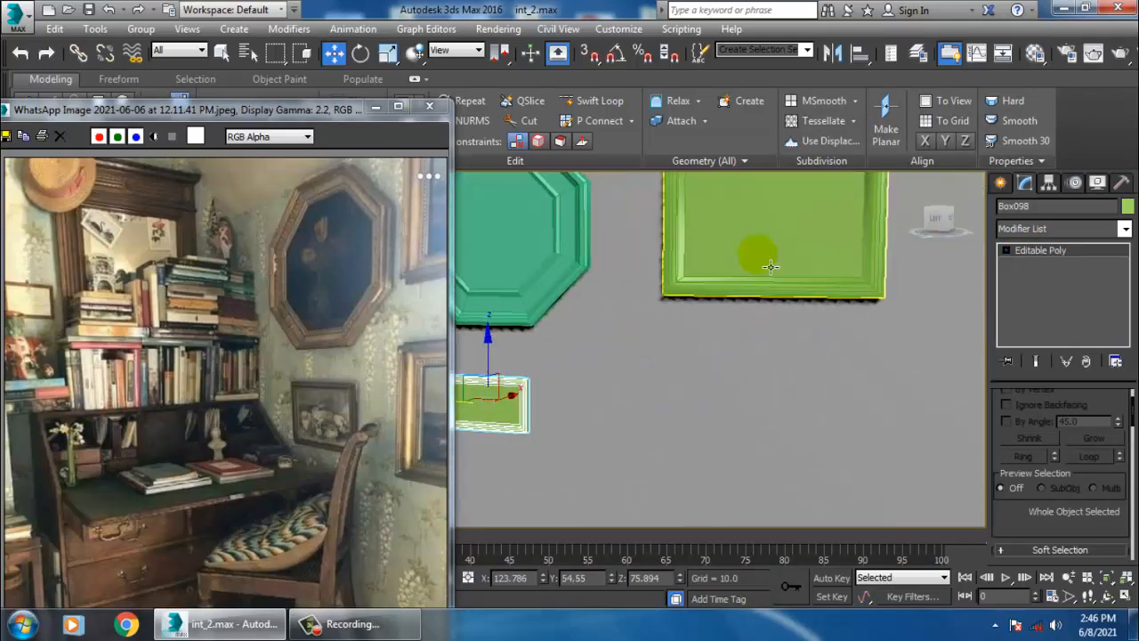
{"action": "left_click", "coordinate": [771, 267]}
{"action": "middle_click_drag", "start_coordinate": [771, 267], "coordinate": [827, 239], "text": "alt"}
{"action": "scroll", "coordinate": [862, 313], "scroll_direction": "down", "scroll_amount": 2}
{"action": "left_click_drag", "start_coordinate": [815, 207], "coordinate": [814, 191]}
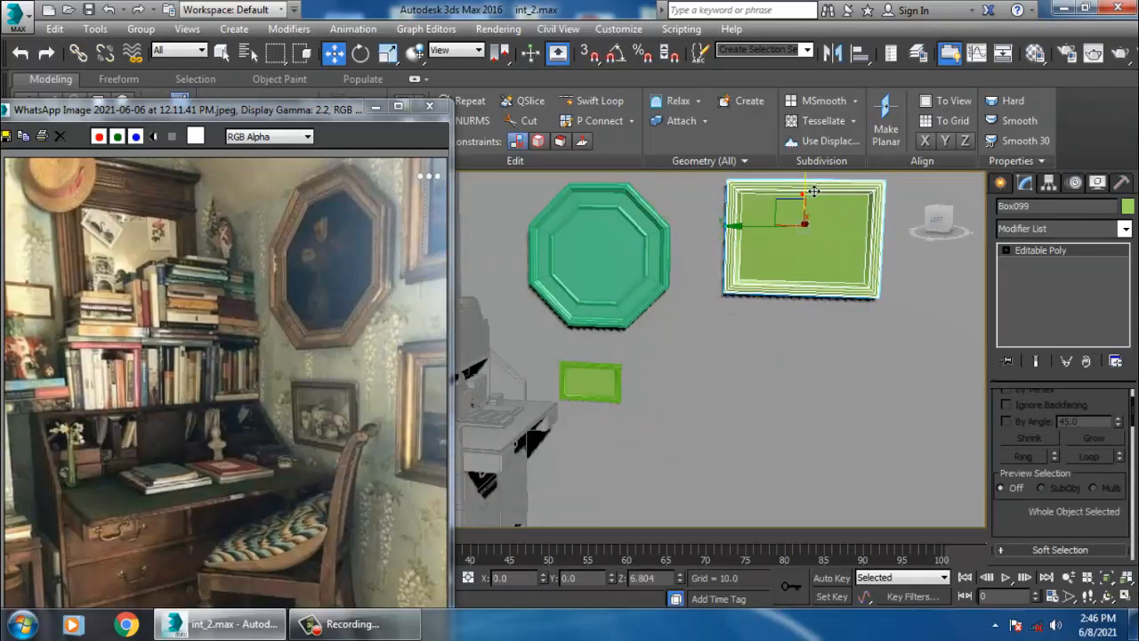
- Select the large frame's right-side vertices and move them outward to widen it, then return to object level
{"action": "middle_click_drag", "start_coordinate": [862, 253], "coordinate": [775, 265], "text": "alt"}
{"action": "key", "text": "1"}
{"action": "left_click_drag", "start_coordinate": [735, 177], "coordinate": [864, 404]}
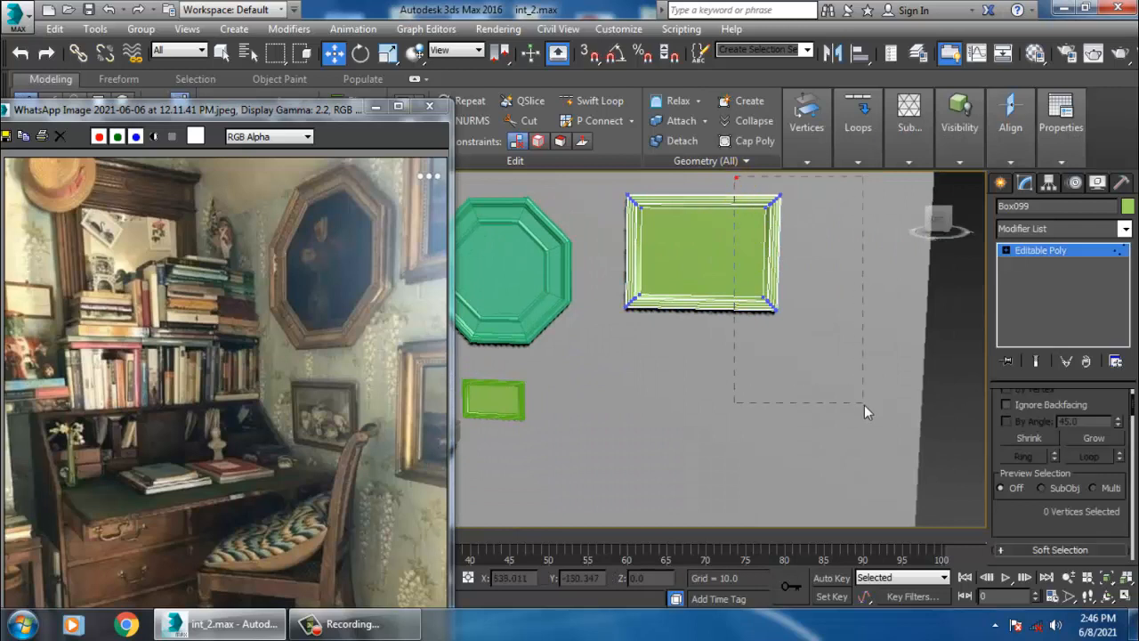
{"action": "left_click_drag", "start_coordinate": [762, 267], "coordinate": [773, 265]}
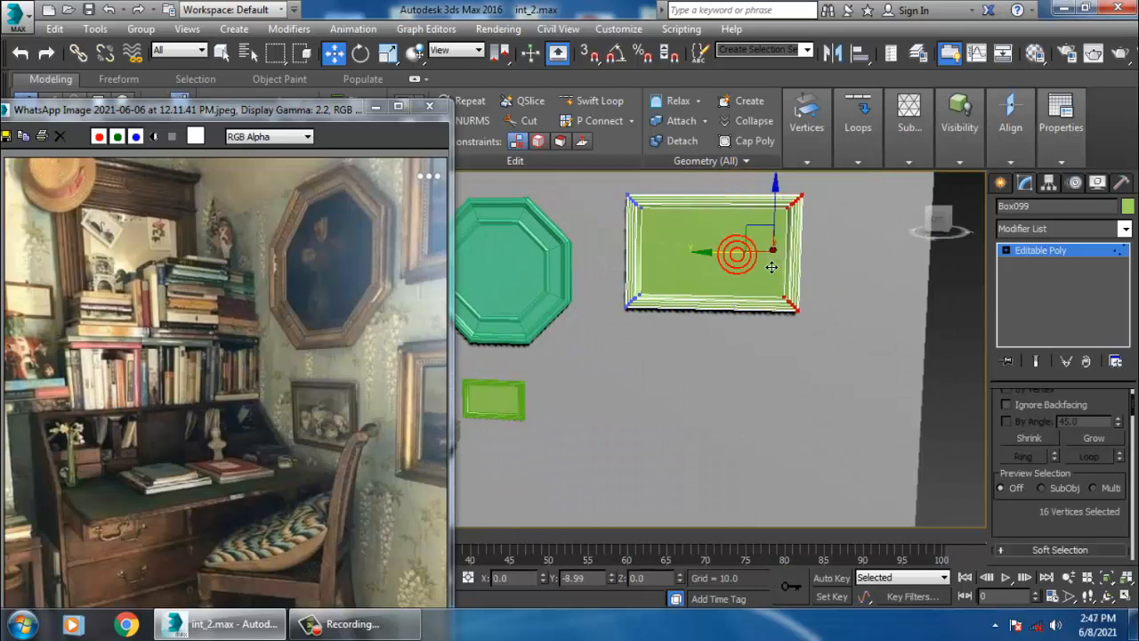
{"action": "left_click", "coordinate": [1053, 253]}
- Clone the large frame as a copy and place it lower on the wall beneath the original
{"action": "middle_click_drag", "start_coordinate": [763, 297], "coordinate": [769, 291]}
{"action": "scroll", "coordinate": [769, 290], "scroll_direction": "down", "scroll_amount": 3}
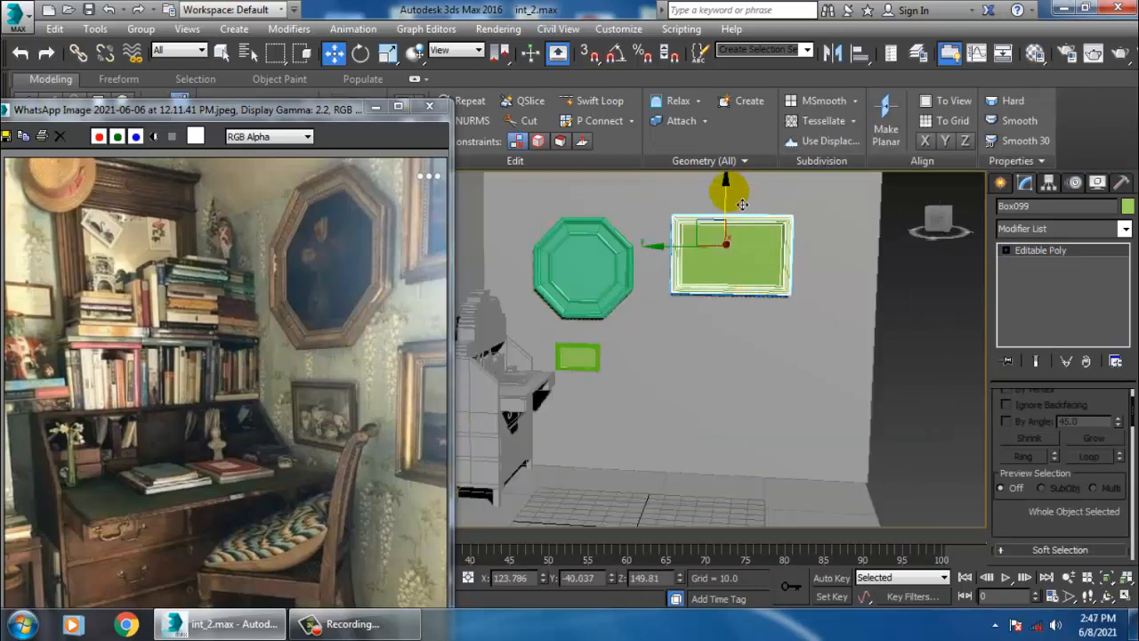
{"action": "mouse_move", "coordinate": [730, 197]}
{"action": "left_mouse_down", "text": "shift"}
{"action": "mouse_move", "coordinate": [759, 320]}
{"action": "mouse_move", "coordinate": [739, 308]}
{"action": "mouse_move", "coordinate": [740, 321]}
{"action": "left_mouse_up", "text": "shift"}
{"action": "left_click", "coordinate": [572, 381]}
{"action": "scroll", "coordinate": [738, 363], "scroll_direction": "down", "scroll_amount": 5}
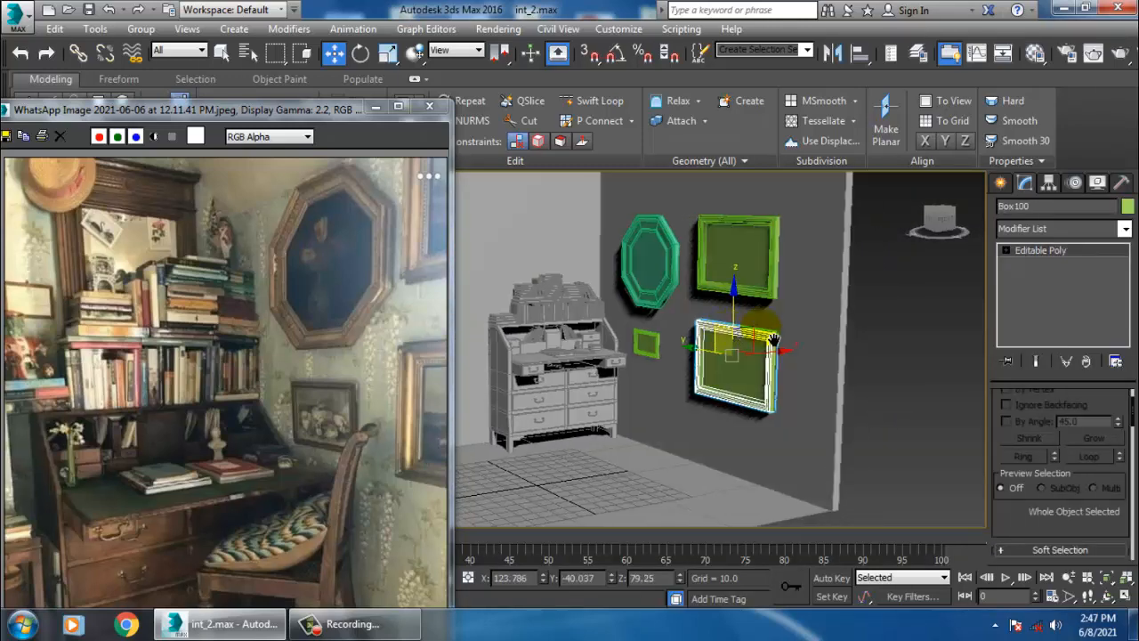
- Select the lower frame copy's right-side vertices and move them inward to narrow it, then exit vertex mode
{"action": "scroll", "coordinate": [737, 363], "scroll_direction": "up", "scroll_amount": 5}
{"action": "scroll", "coordinate": [797, 362], "scroll_direction": "up", "scroll_amount": 5}
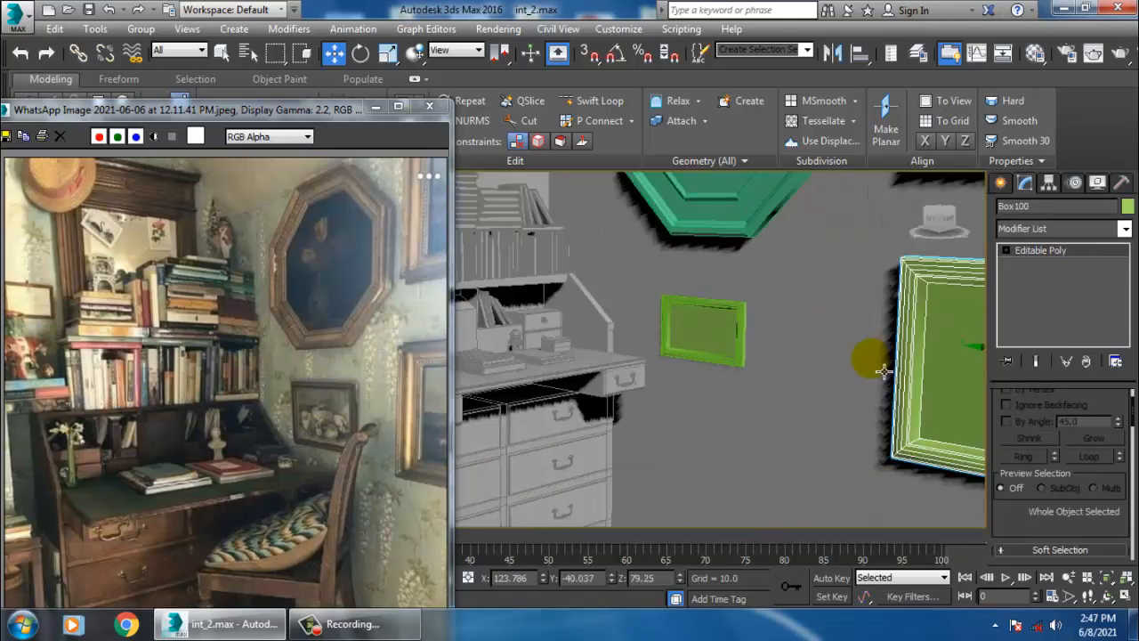
{"action": "middle_click_drag", "start_coordinate": [720, 321], "coordinate": [739, 378], "text": "alt"}
{"action": "key", "text": "1"}
{"action": "left_click_drag", "start_coordinate": [1131, 616], "coordinate": [1131, 616]}
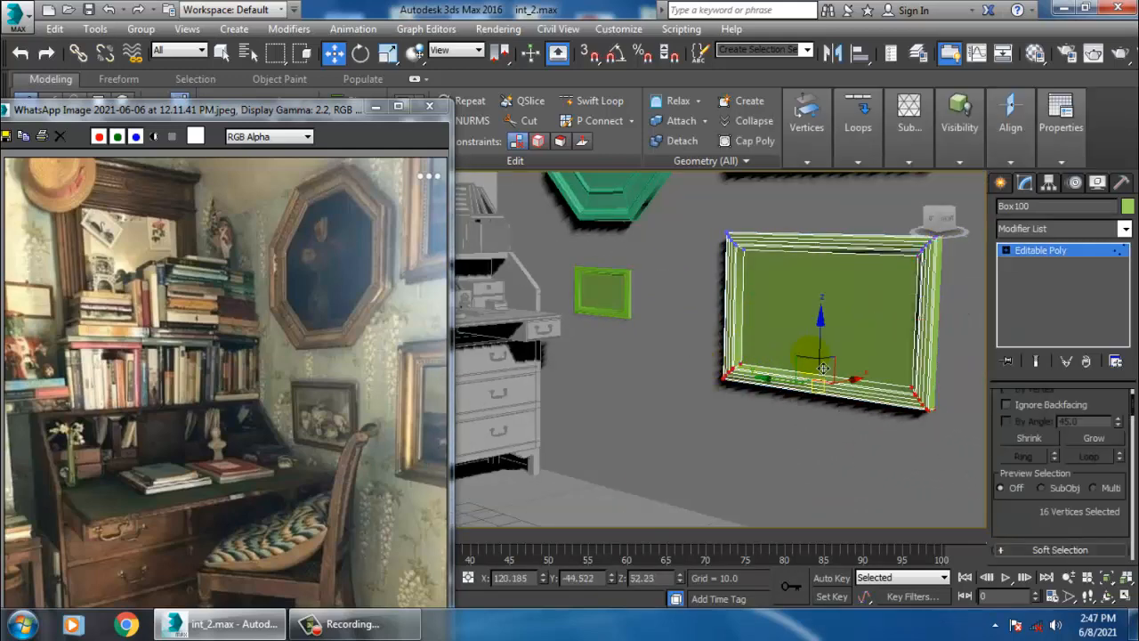
{"action": "middle_click_drag", "start_coordinate": [835, 350], "coordinate": [863, 336], "text": "alt"}
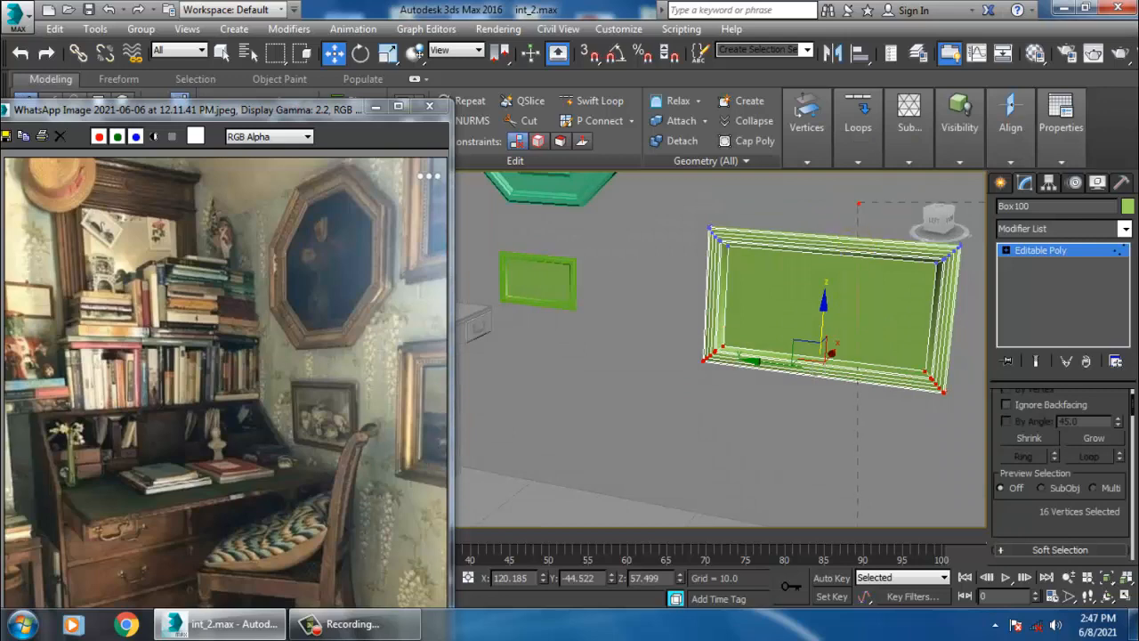
{"action": "left_click_drag", "start_coordinate": [859, 204], "coordinate": [1015, 552]}
{"action": "left_click_drag", "start_coordinate": [886, 323], "coordinate": [854, 318]}
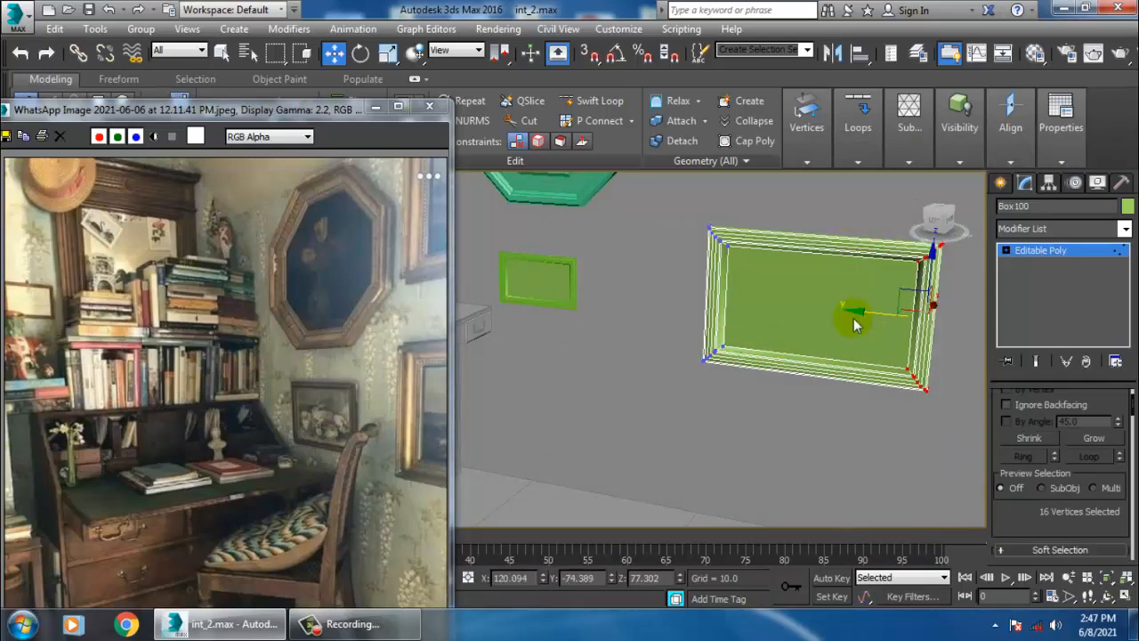
{"action": "left_click", "coordinate": [1058, 255]}
- Select all objects and apply the Object Color dialog with Assign Random Colors
{"action": "left_click", "coordinate": [781, 279]}
{"action": "key", "text": "ctrl+a"}
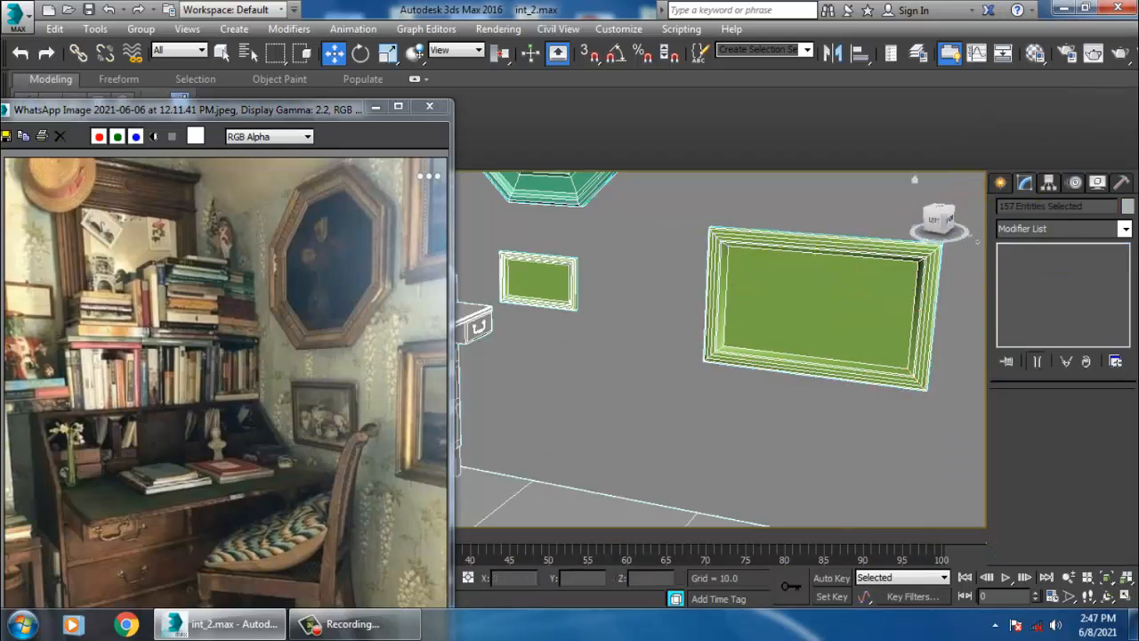
{"action": "left_click", "coordinate": [1128, 206]}
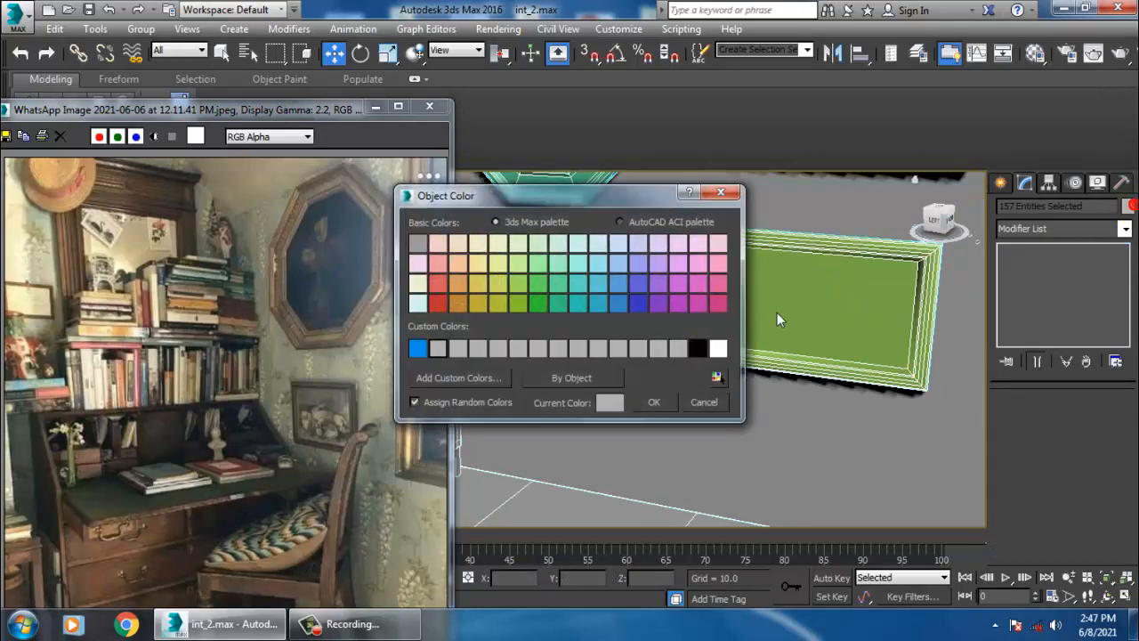
{"action": "left_click", "coordinate": [658, 401]}
- Examine the scene around the desk and the bookshelf area in the reference photo
{"action": "scroll", "coordinate": [775, 356], "scroll_direction": "down", "scroll_amount": 8}
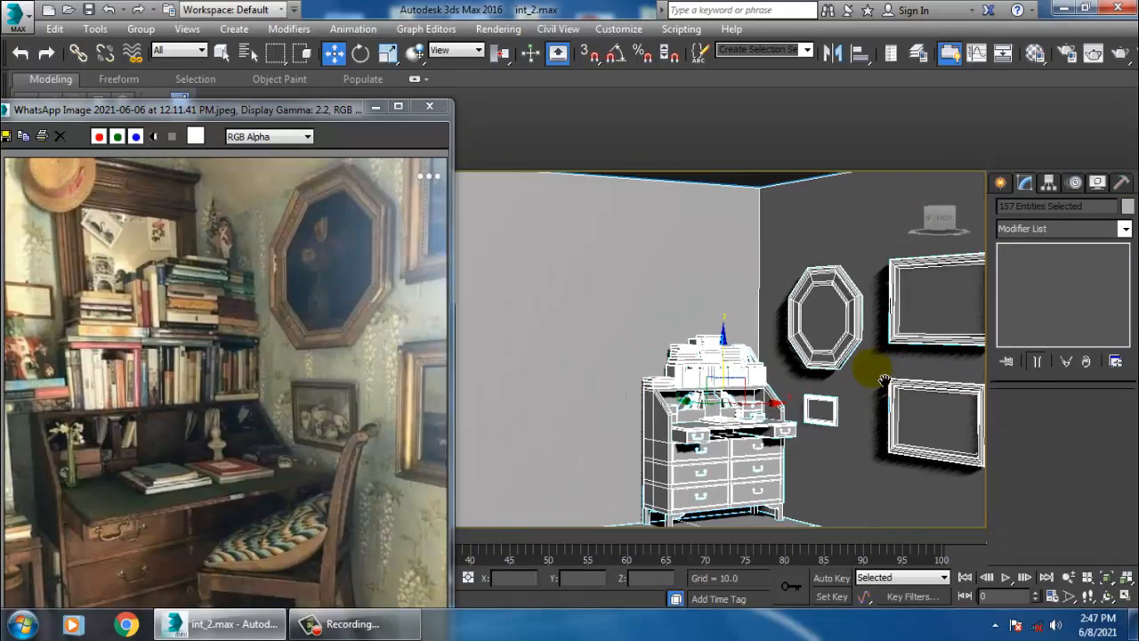
{"action": "scroll", "coordinate": [829, 371], "scroll_direction": "up", "scroll_amount": 6}
{"action": "scroll", "coordinate": [876, 350], "scroll_direction": "down", "scroll_amount": 2}
{"action": "middle_click_drag", "start_coordinate": [876, 350], "coordinate": [755, 266]}
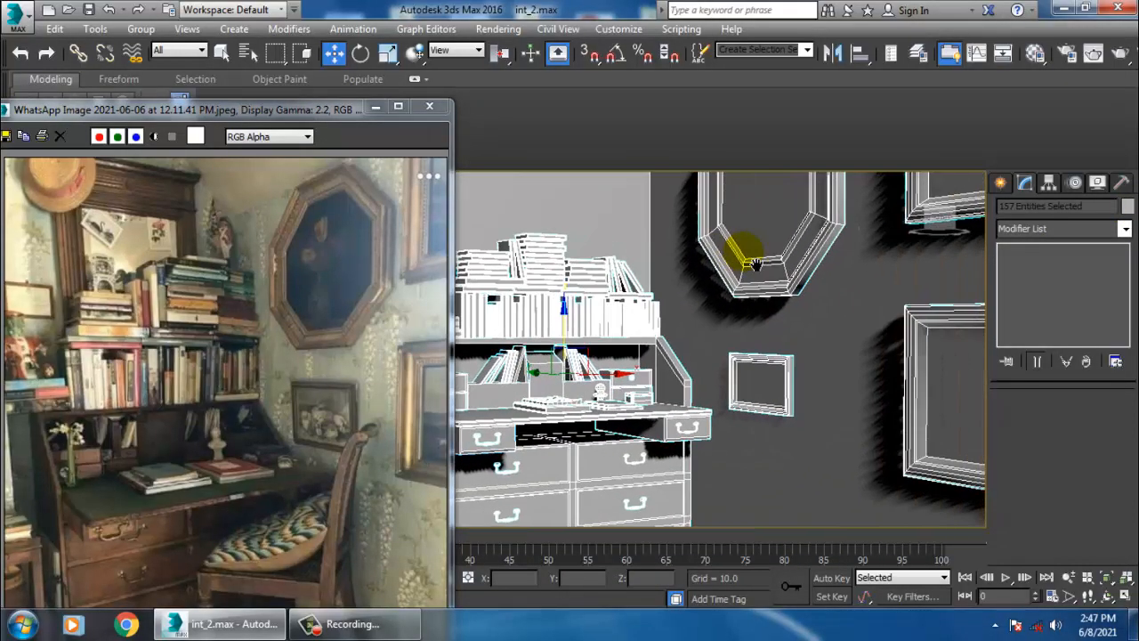
{"action": "scroll", "coordinate": [771, 312], "scroll_direction": "down", "scroll_amount": 3}
{"action": "middle_click_drag", "start_coordinate": [781, 324], "coordinate": [799, 344]}
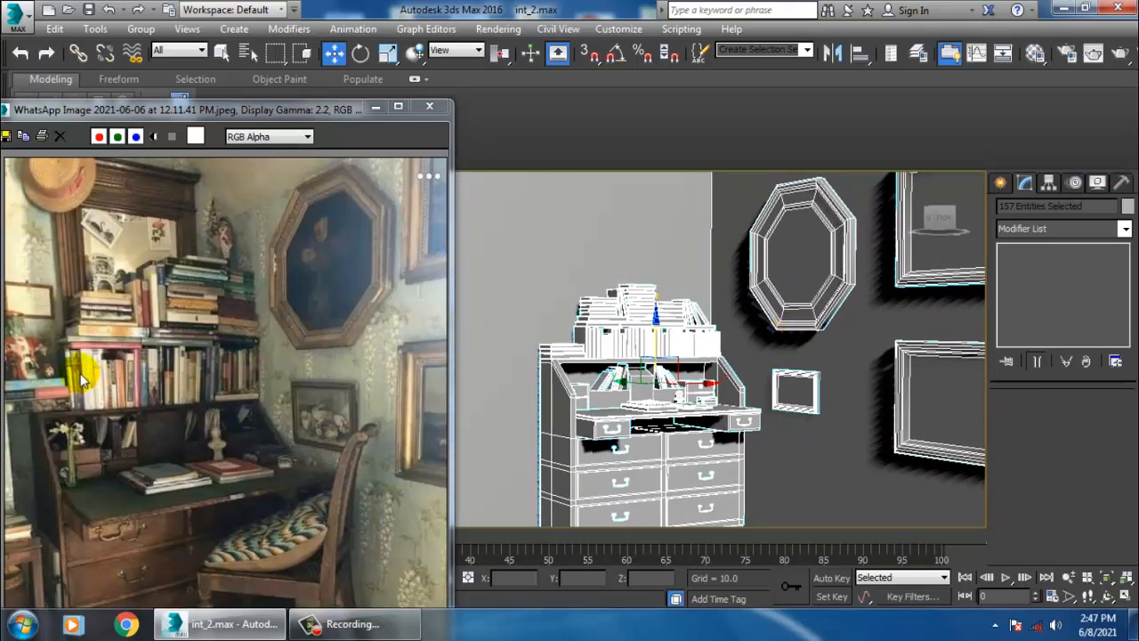
{"action": "scroll", "coordinate": [132, 354], "scroll_direction": "up", "scroll_amount": 3}
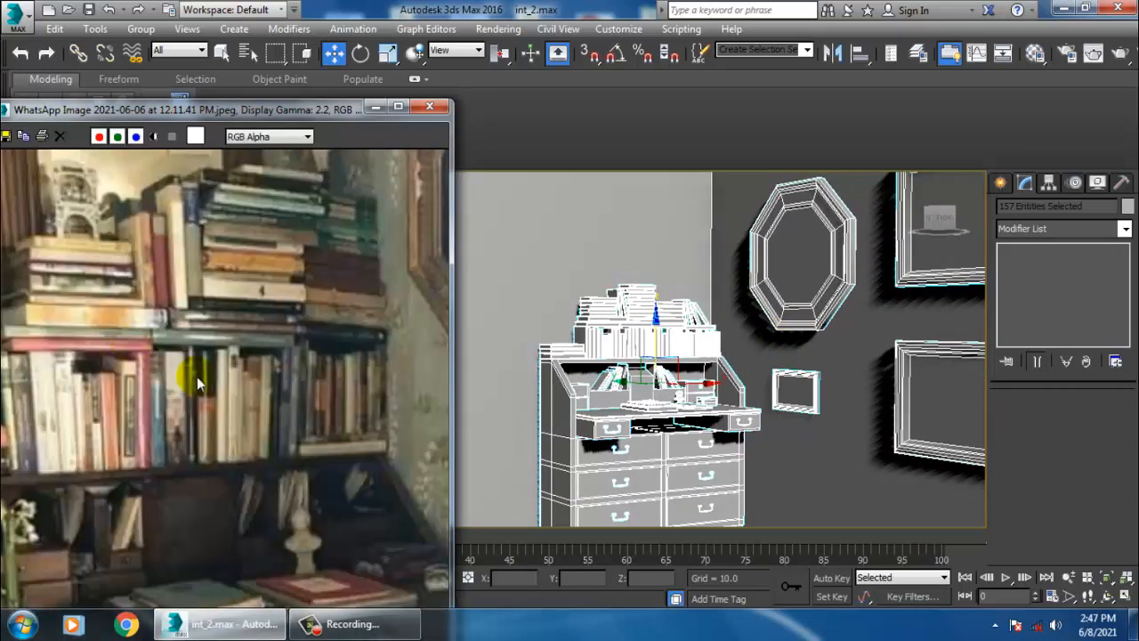
{"action": "middle_click_drag", "start_coordinate": [197, 377], "coordinate": [202, 387]}
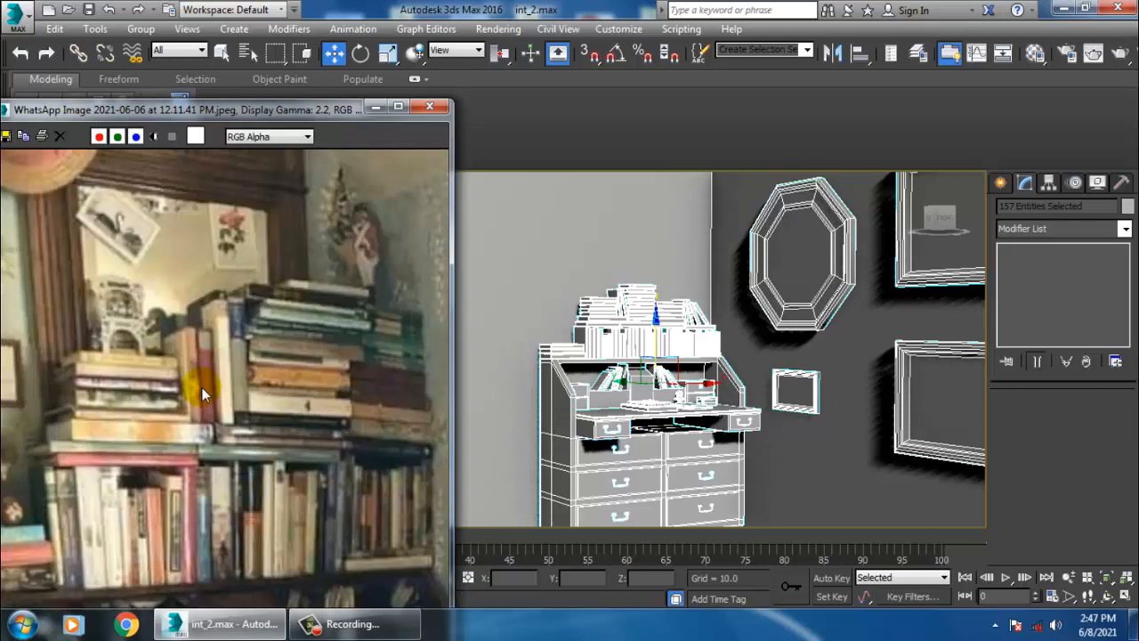
{"action": "middle_click_drag", "start_coordinate": [183, 288], "coordinate": [229, 354]}
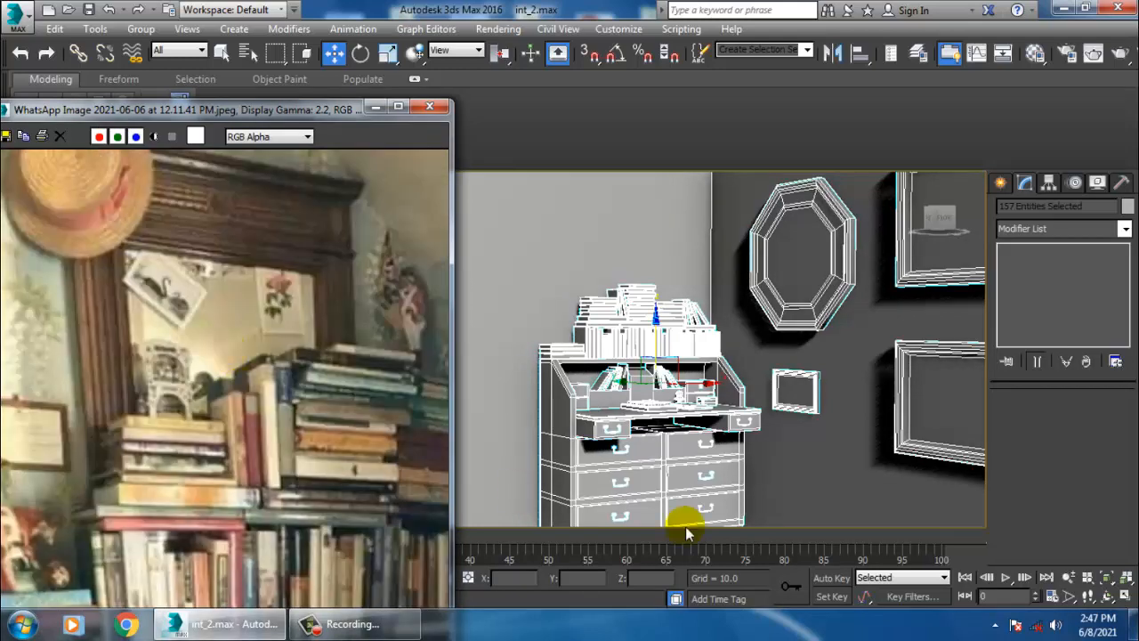
{"action": "middle_click_drag", "start_coordinate": [771, 359], "coordinate": [816, 455]}
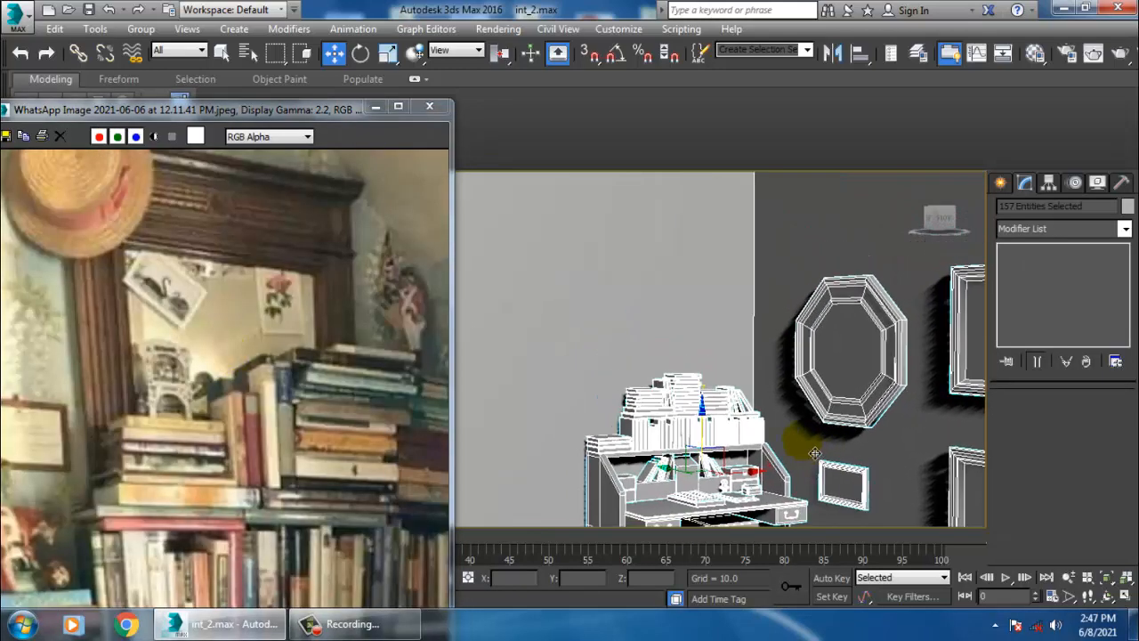
{"action": "middle_click_drag", "start_coordinate": [767, 328], "coordinate": [823, 372]}
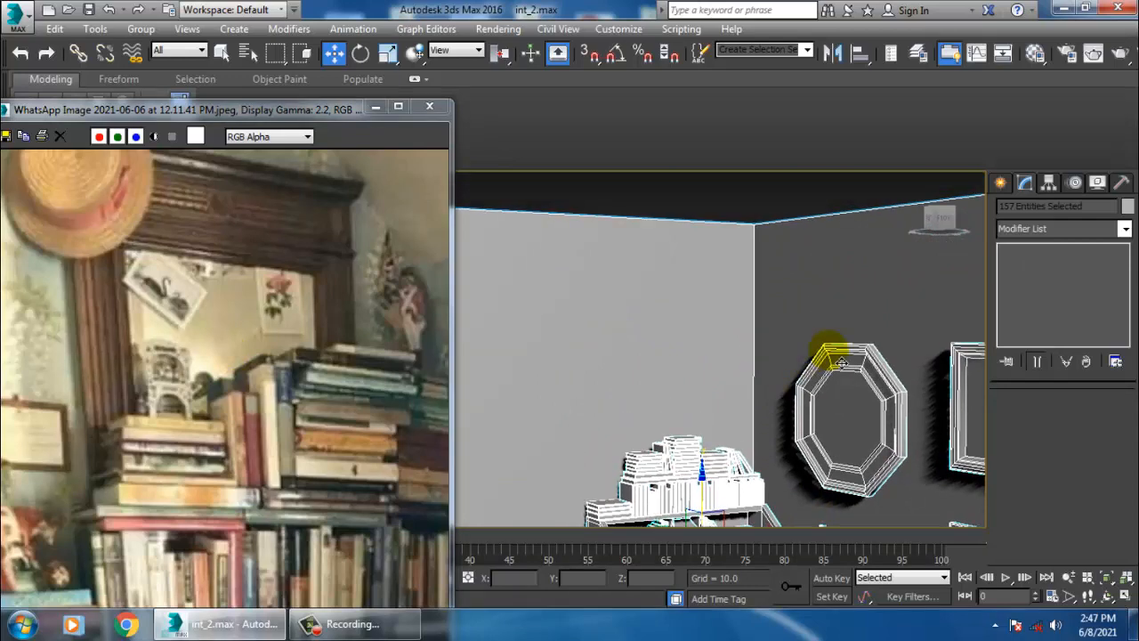
- Create a box on the wall above the desk
{"action": "left_click", "coordinate": [1001, 184]}
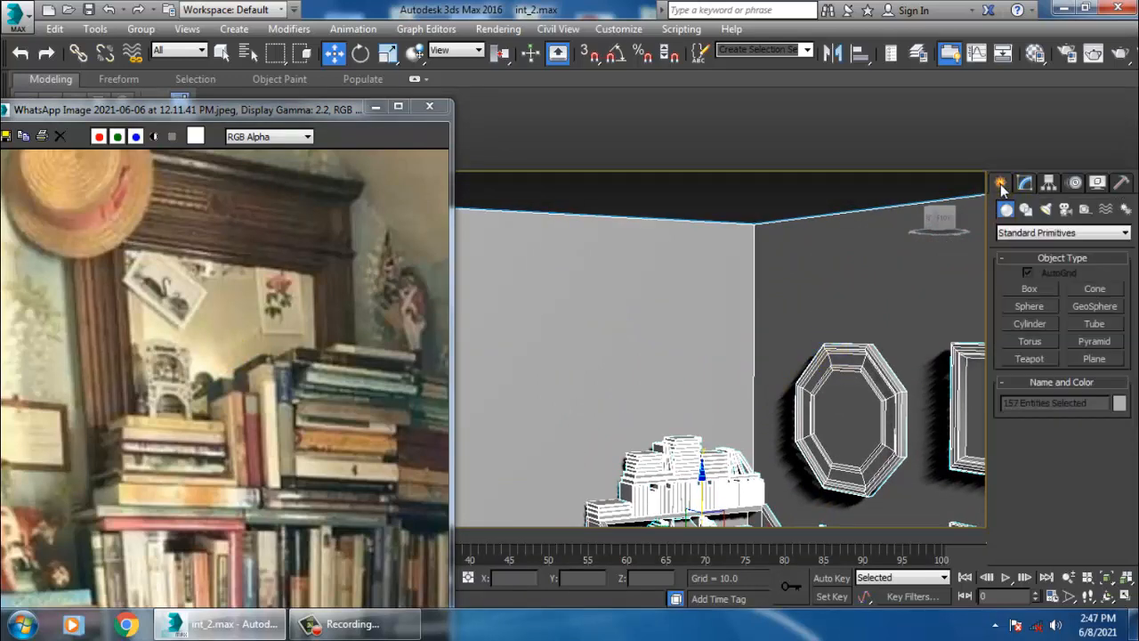
{"action": "left_click", "coordinate": [1029, 290]}
{"action": "middle_click_drag", "start_coordinate": [593, 294], "coordinate": [660, 350], "text": "alt"}
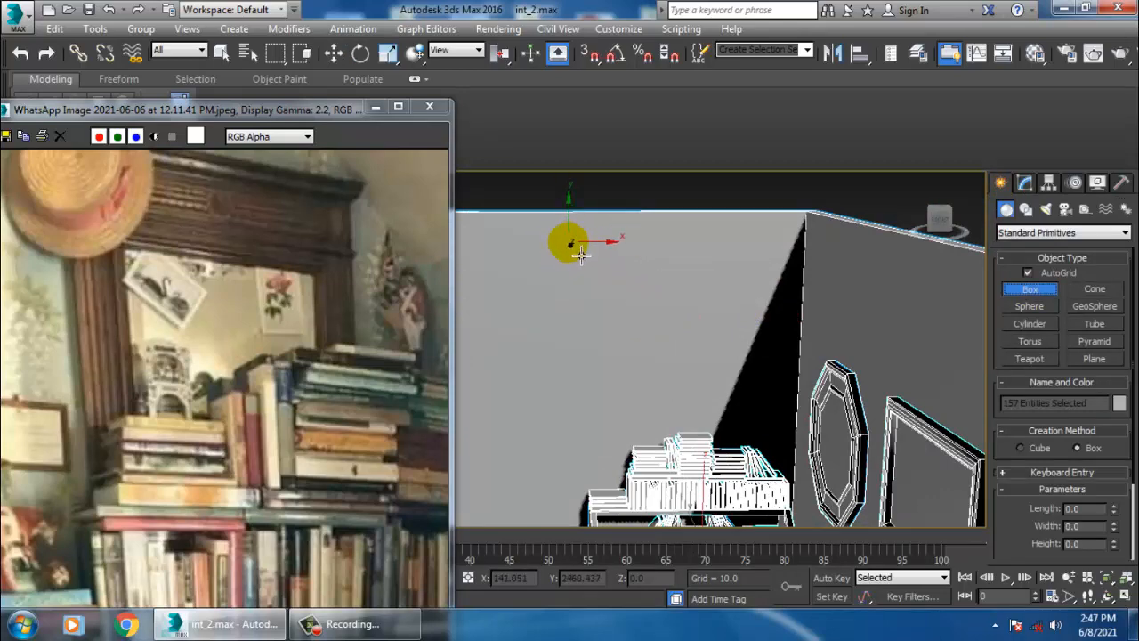
{"action": "left_click_drag", "start_coordinate": [579, 255], "coordinate": [777, 482]}
{"action": "left_click", "coordinate": [794, 505]}
- Move the new box against the wall and scale it to 36% along Y to flatten it
{"action": "key", "text": "w"}
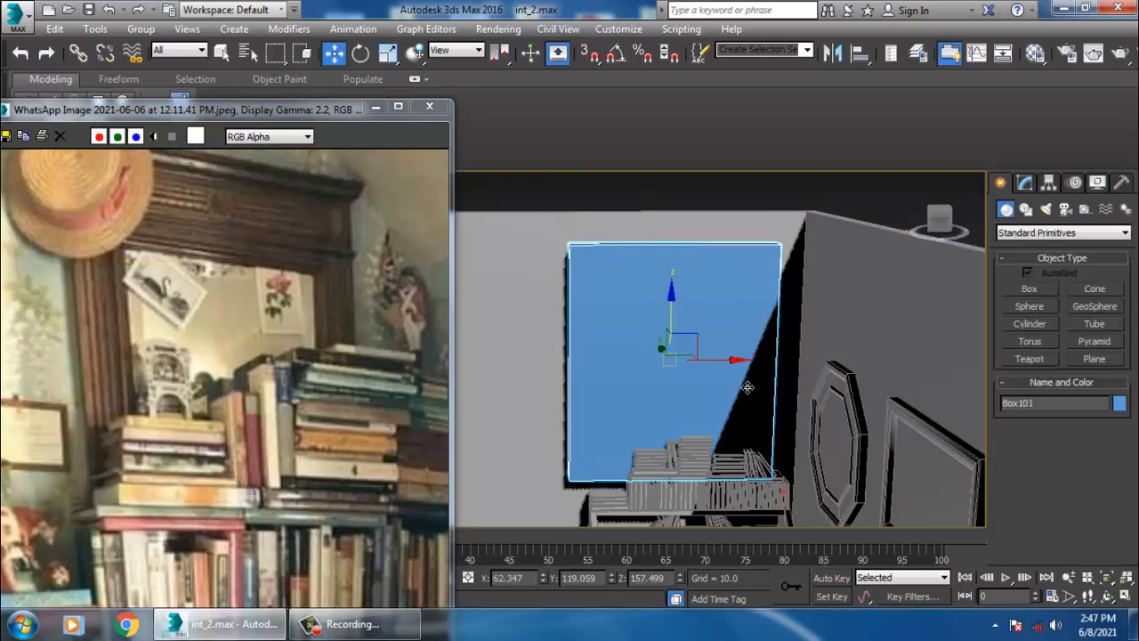
{"action": "middle_click_drag", "start_coordinate": [750, 386], "coordinate": [814, 318], "text": "alt"}
{"action": "key", "text": "r"}
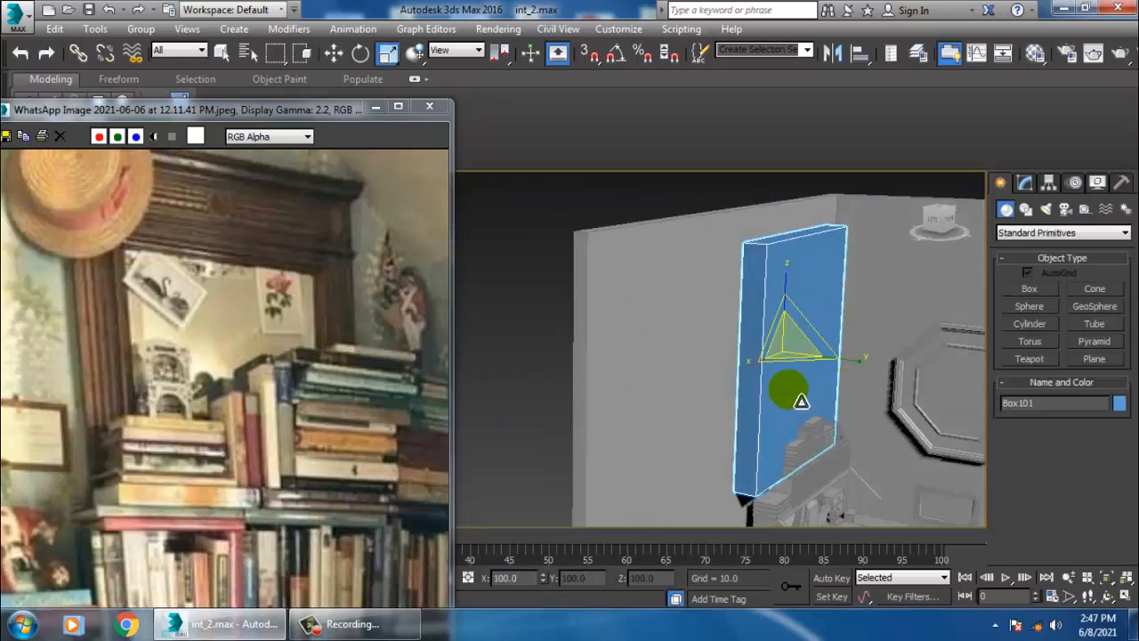
{"action": "left_click_drag", "start_coordinate": [866, 373], "coordinate": [770, 356]}
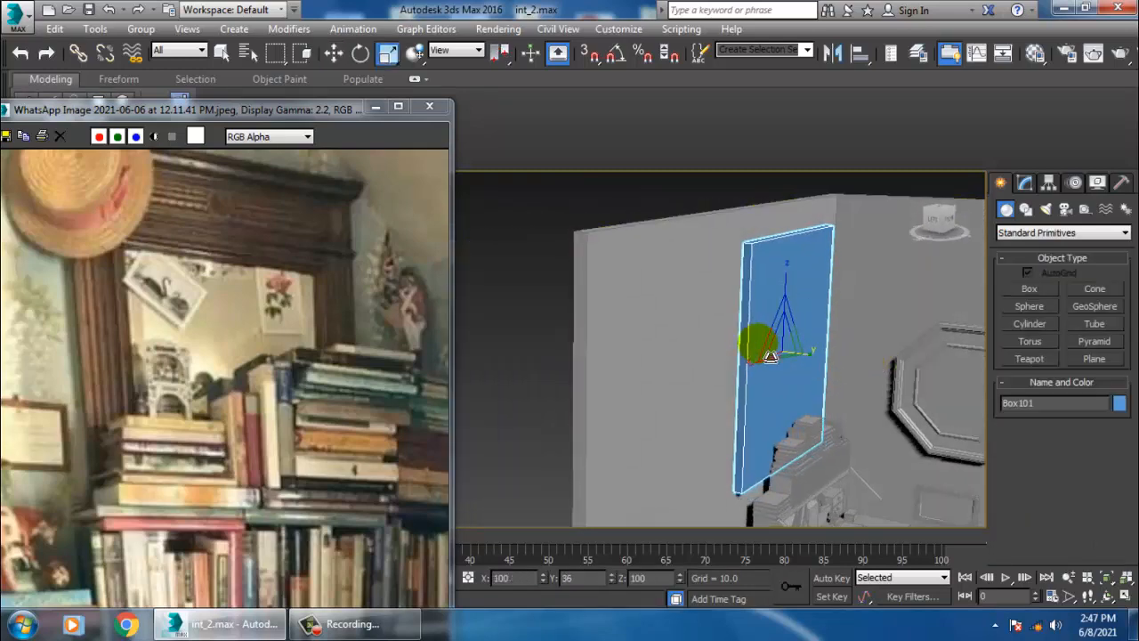
{"action": "middle_click_drag", "start_coordinate": [761, 356], "coordinate": [769, 336], "text": "alt"}
{"action": "scroll", "coordinate": [777, 335], "scroll_direction": "up", "scroll_amount": 3}
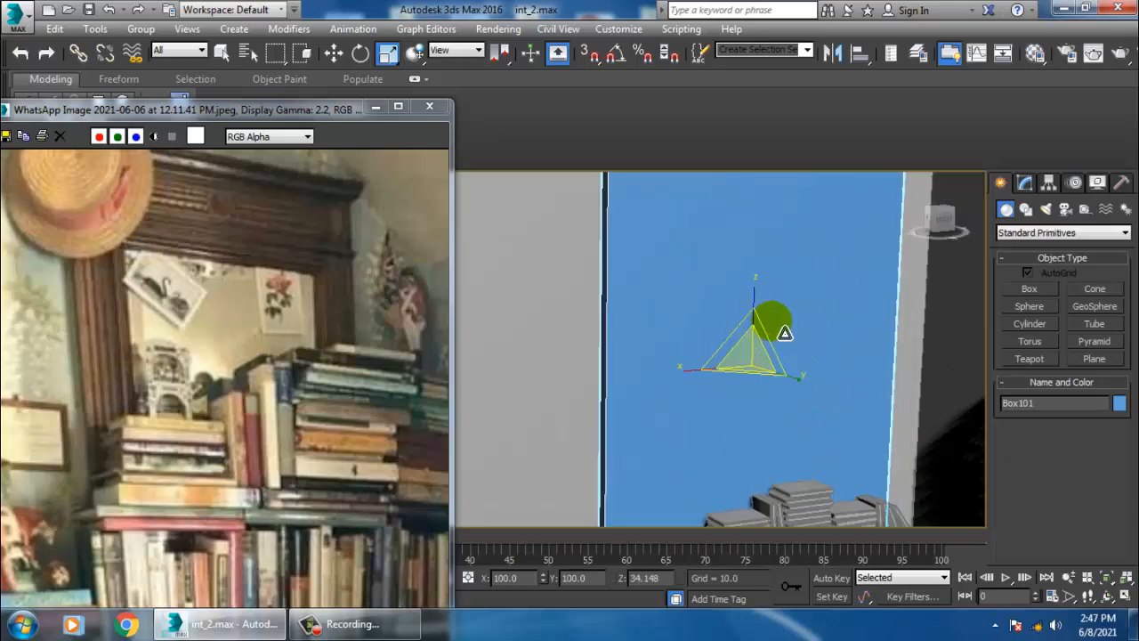
- Convert the box to Editable Poly and enter vertex mode
{"action": "key", "text": "w"}
{"action": "right_click", "coordinate": [776, 203]}
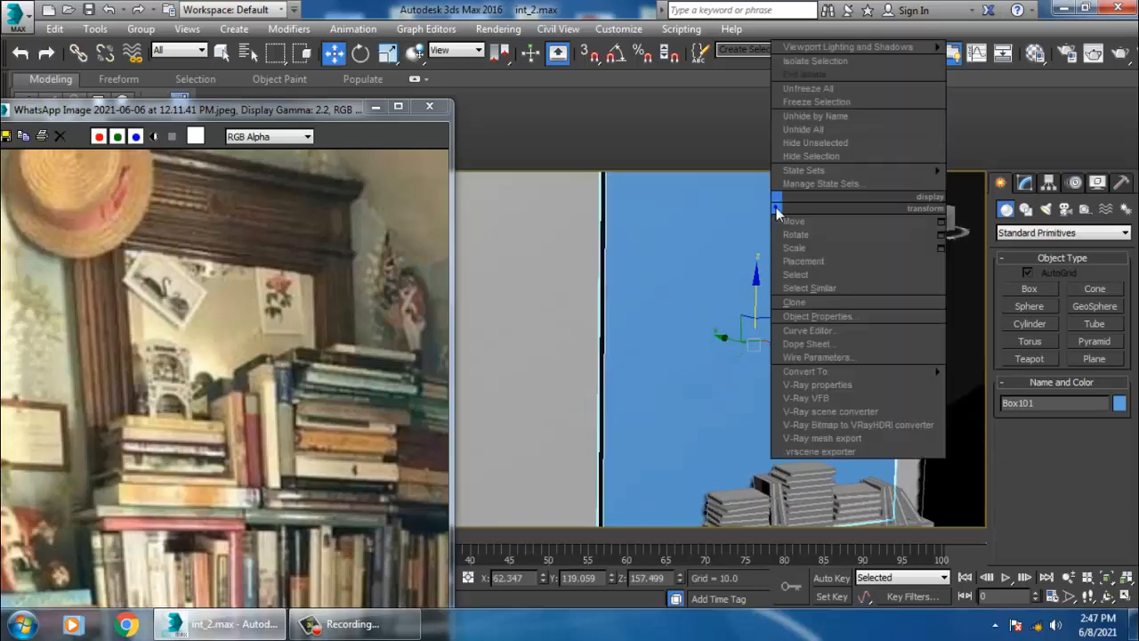
{"action": "mouse_move", "coordinate": [837, 371]}
{"action": "left_click", "coordinate": [1024, 386]}
{"action": "scroll", "coordinate": [800, 415], "scroll_direction": "down", "scroll_amount": 3}
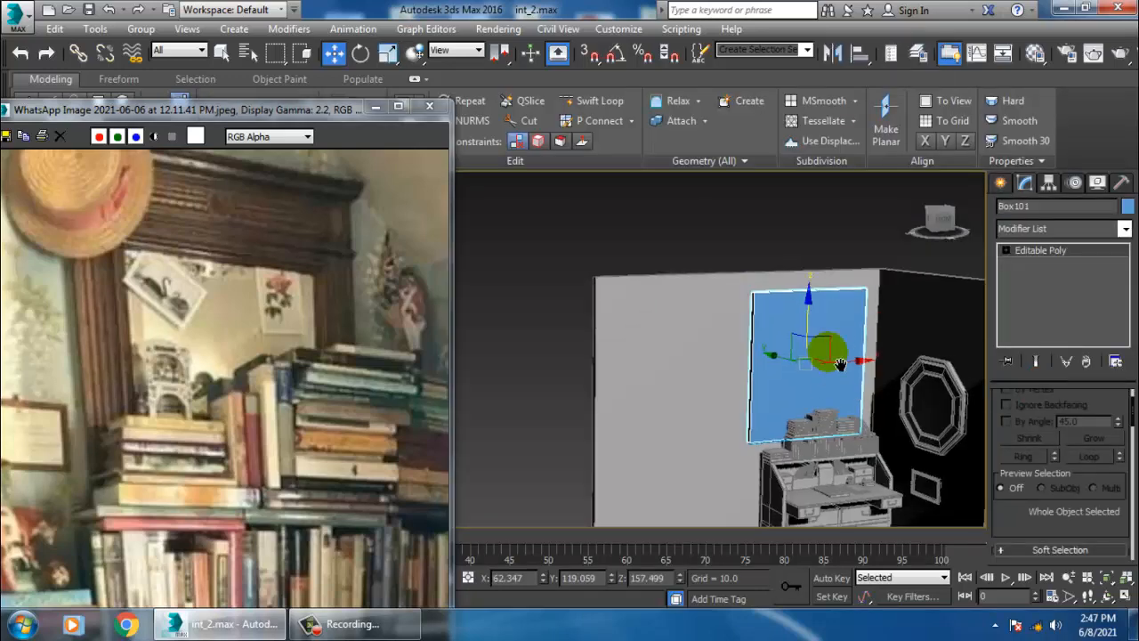
{"action": "left_click", "coordinate": [1040, 250]}
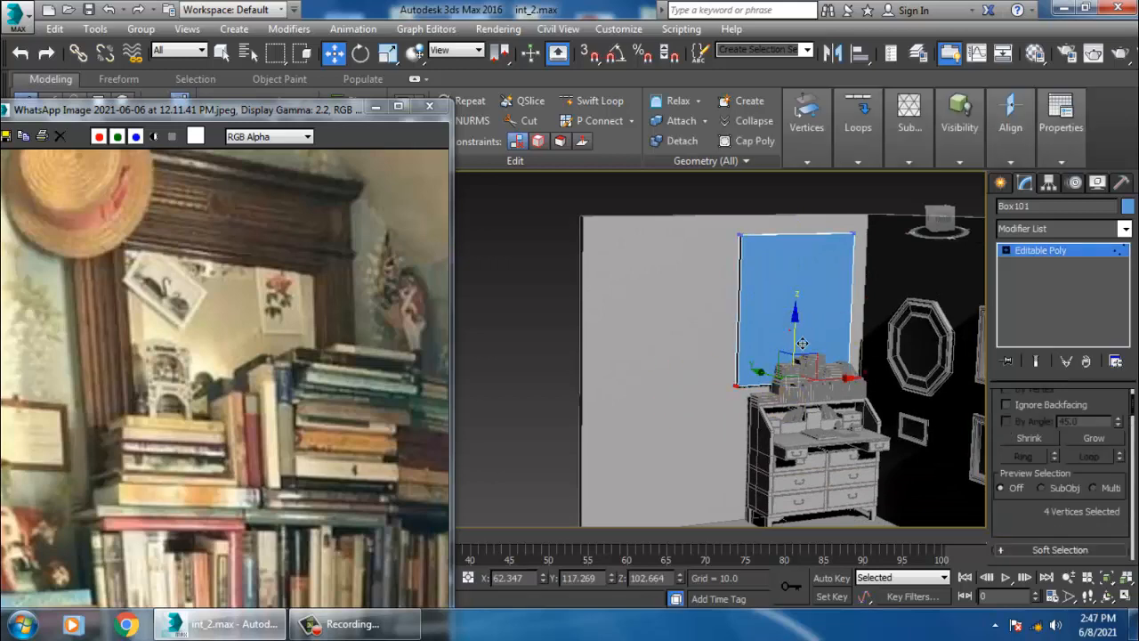
- Move the box's top vertices down to reshape it into a long, thin horizontal shelf board
{"action": "left_click_drag", "start_coordinate": [802, 344], "coordinate": [815, 208]}
{"action": "scroll", "coordinate": [864, 359], "scroll_direction": "up", "scroll_amount": 5}
{"action": "middle_click_drag", "start_coordinate": [815, 219], "coordinate": [868, 345]}
{"action": "mouse_move", "coordinate": [849, 353]}
{"action": "middle_mouse_down"}
{"action": "mouse_move", "coordinate": [829, 344]}
{"action": "mouse_move", "coordinate": [857, 355]}
{"action": "mouse_move", "coordinate": [793, 358]}
{"action": "mouse_move", "coordinate": [845, 336]}
{"action": "middle_mouse_up"}
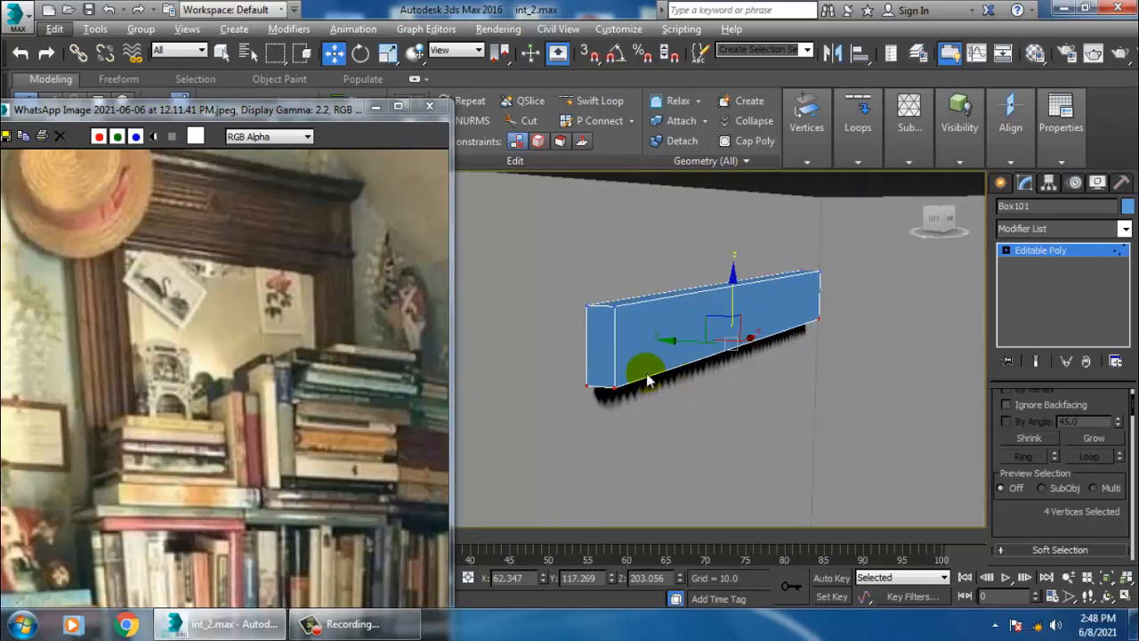
- Try to bevel the shelf board's bottom polygon in Polygon mode with an outline of 2.01
{"action": "key", "text": "F3"}
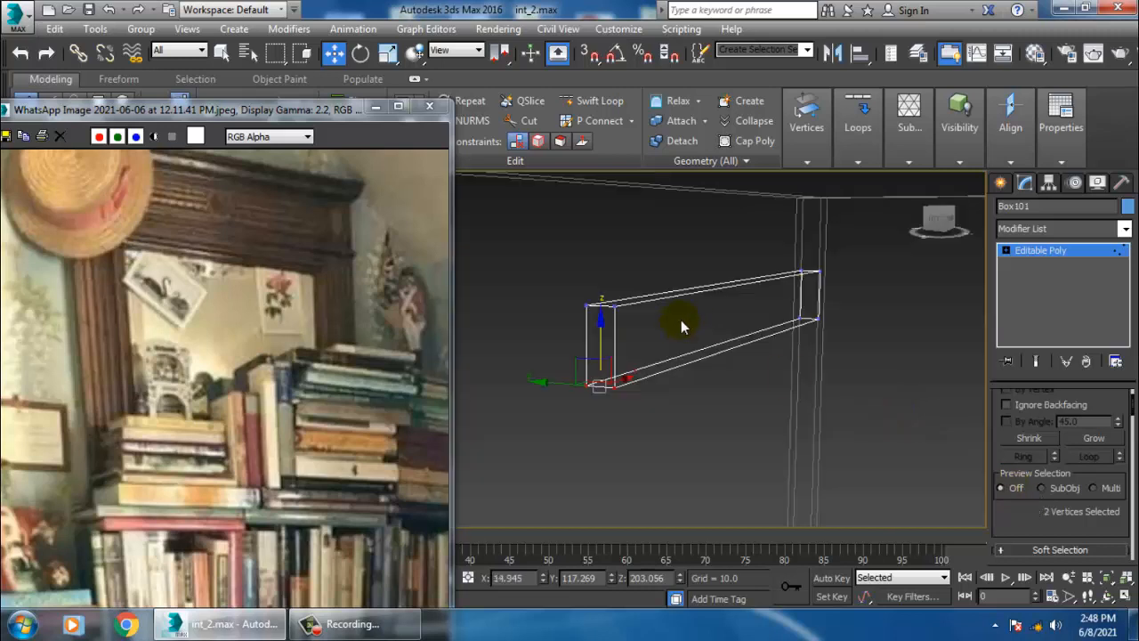
{"action": "left_click", "coordinate": [1006, 252]}
{"action": "left_click", "coordinate": [1040, 304]}
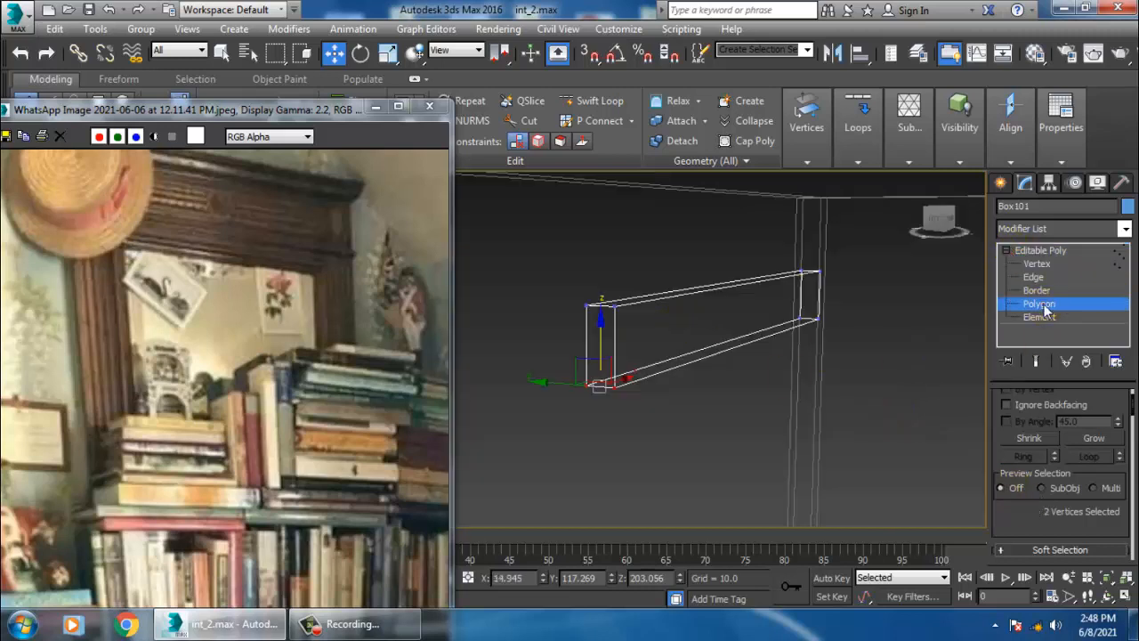
{"action": "left_click_drag", "start_coordinate": [738, 389], "coordinate": [654, 224]}
{"action": "left_click", "coordinate": [734, 337]}
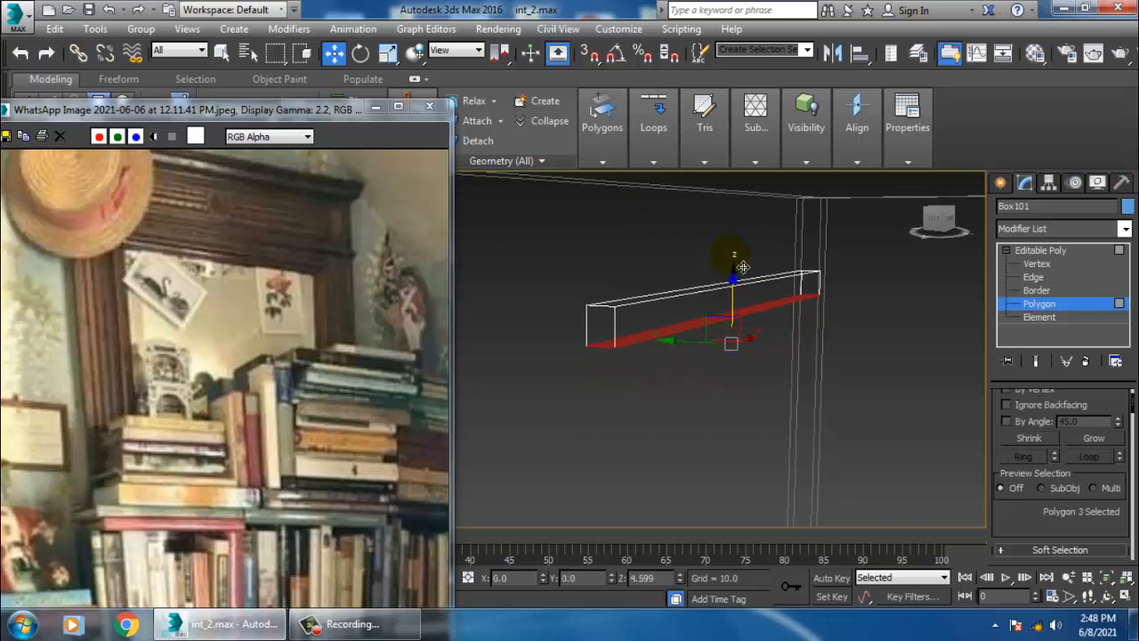
{"action": "middle_click_drag", "start_coordinate": [733, 250], "coordinate": [985, 467], "text": "alt"}
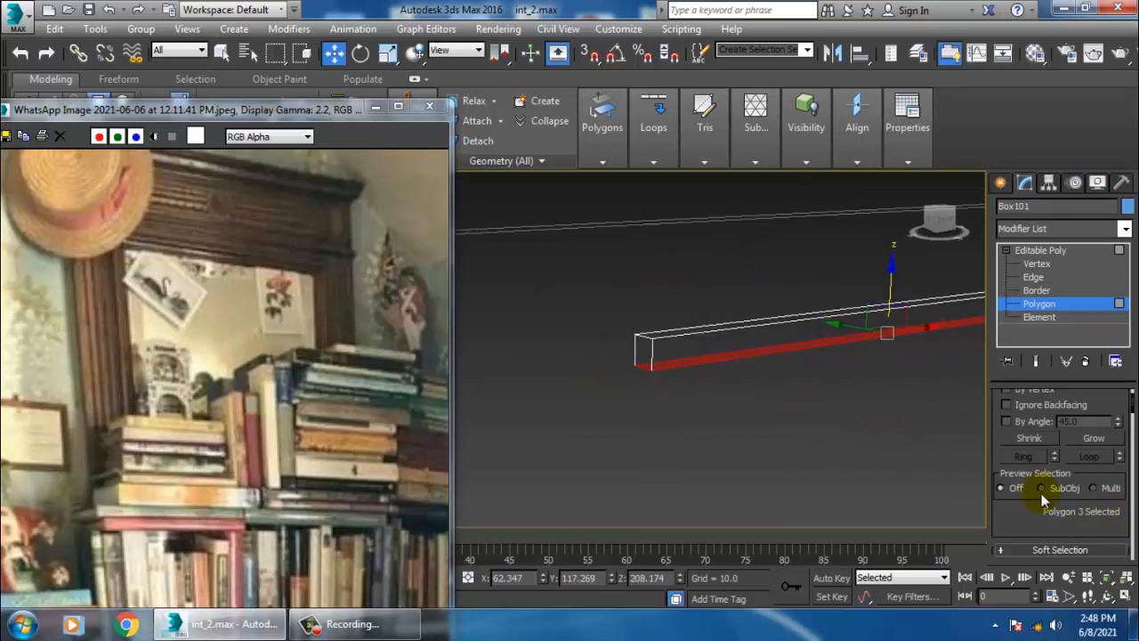
{"action": "left_click_drag", "start_coordinate": [1037, 528], "coordinate": [1091, 190]}
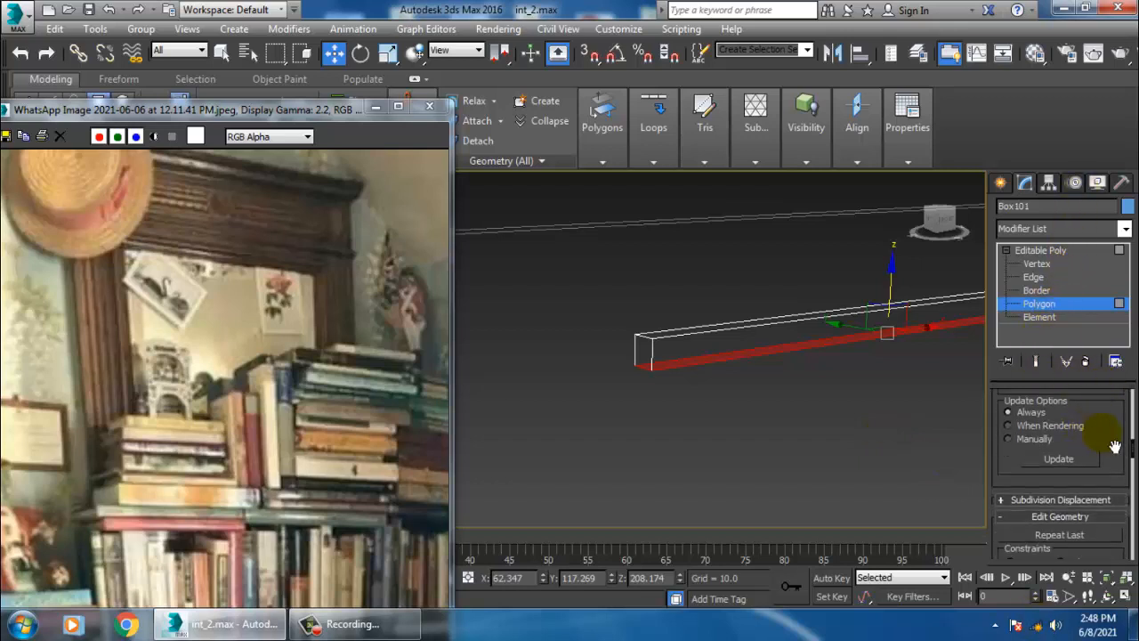
{"action": "left_click_drag", "start_coordinate": [1115, 447], "coordinate": [1129, 77]}
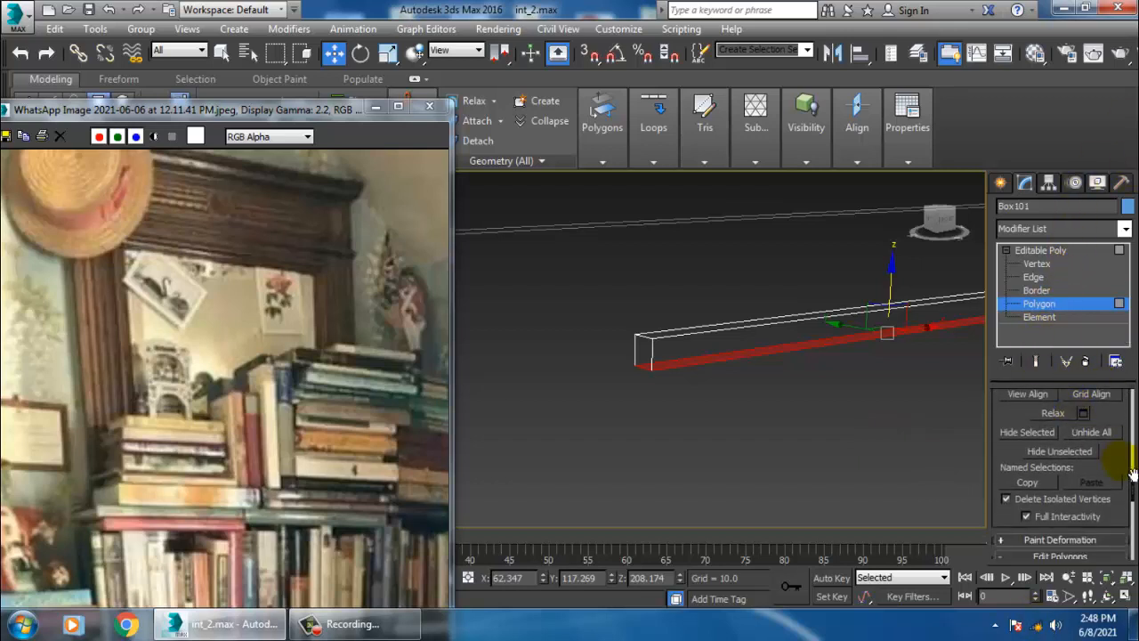
{"action": "scroll", "coordinate": [1133, 472], "scroll_direction": "down", "scroll_amount": 3}
{"action": "left_click", "coordinate": [1050, 481]}
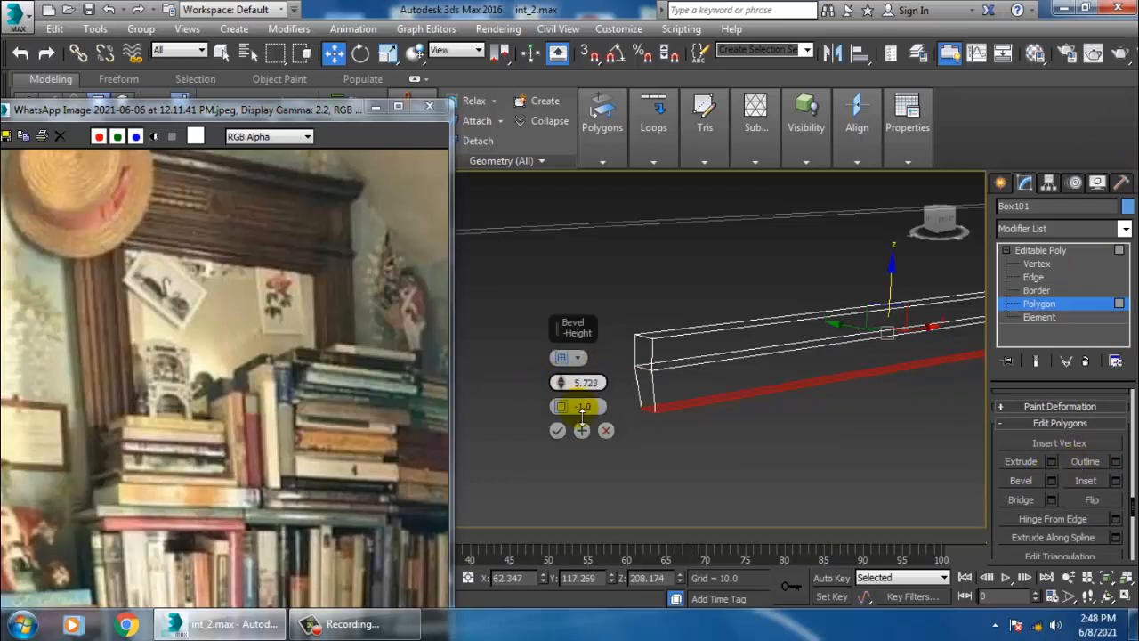
{"action": "left_click_drag", "start_coordinate": [582, 417], "coordinate": [580, 425]}
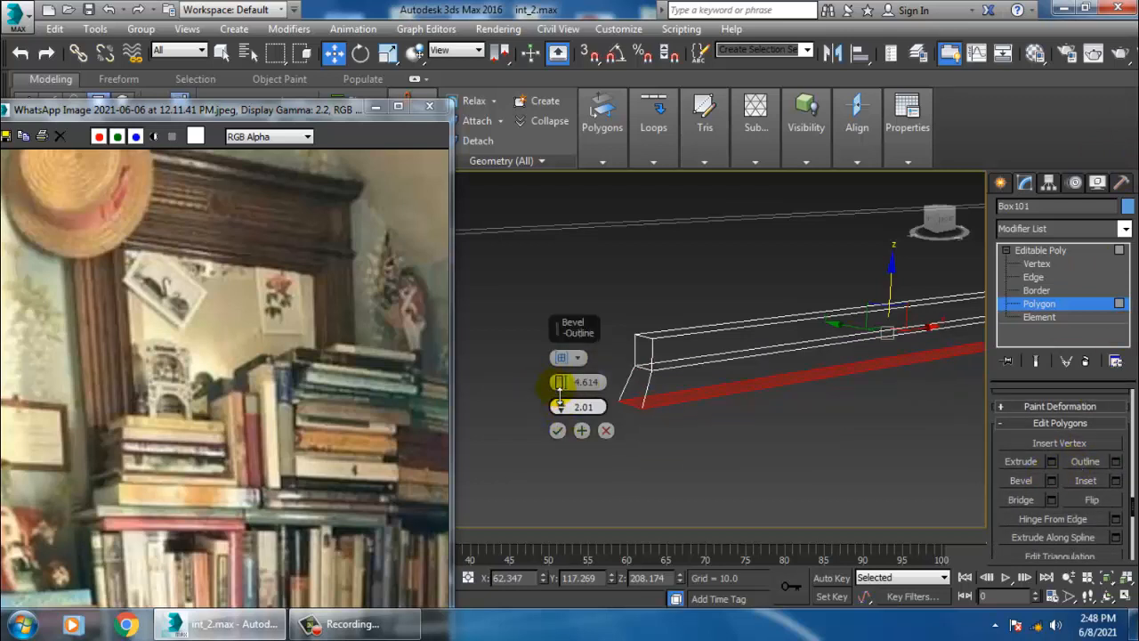
{"action": "left_click", "coordinate": [605, 433]}
- Bevel the shelf board's top polygon with a height of 6.198 and an outline of 4.703
{"action": "middle_click_drag", "start_coordinate": [814, 388], "coordinate": [781, 399]}
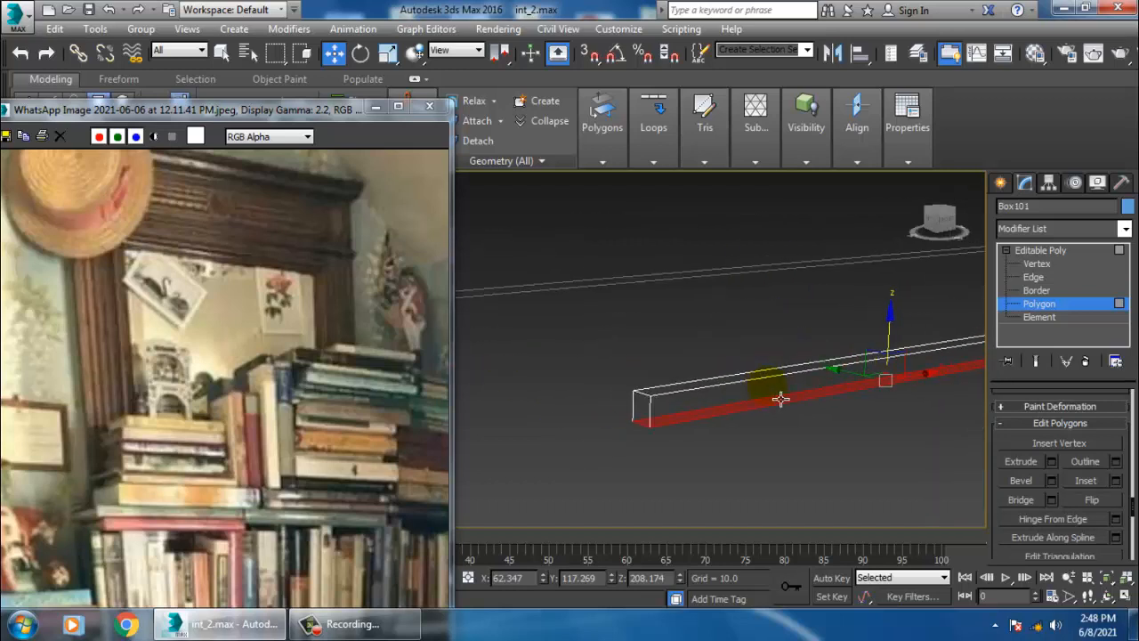
{"action": "left_click_drag", "start_coordinate": [771, 389], "coordinate": [772, 363]}
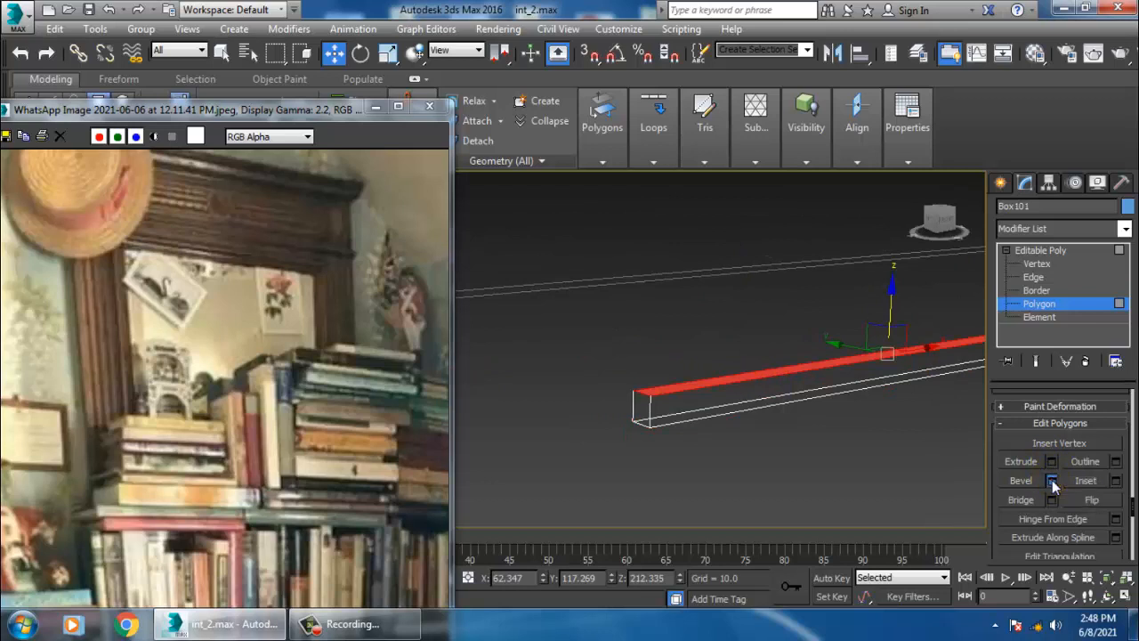
{"action": "left_click", "coordinate": [1052, 480]}
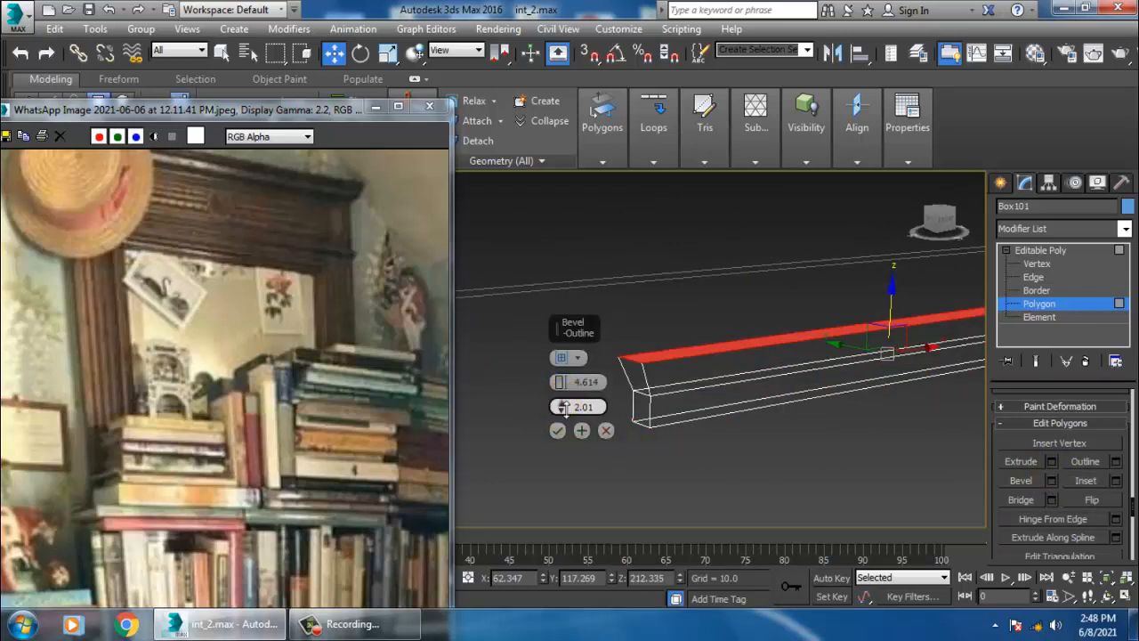
{"action": "left_click_drag", "start_coordinate": [562, 388], "coordinate": [562, 378]}
{"action": "middle_click_drag", "start_coordinate": [739, 399], "coordinate": [843, 409], "text": "alt"}
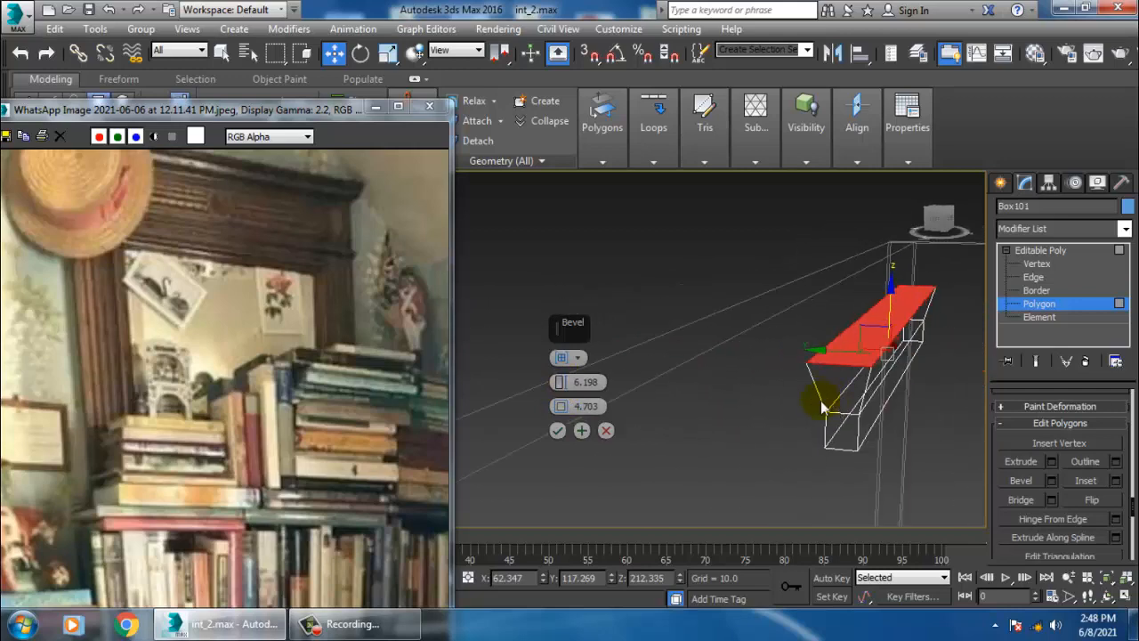
{"action": "left_click", "coordinate": [557, 431]}
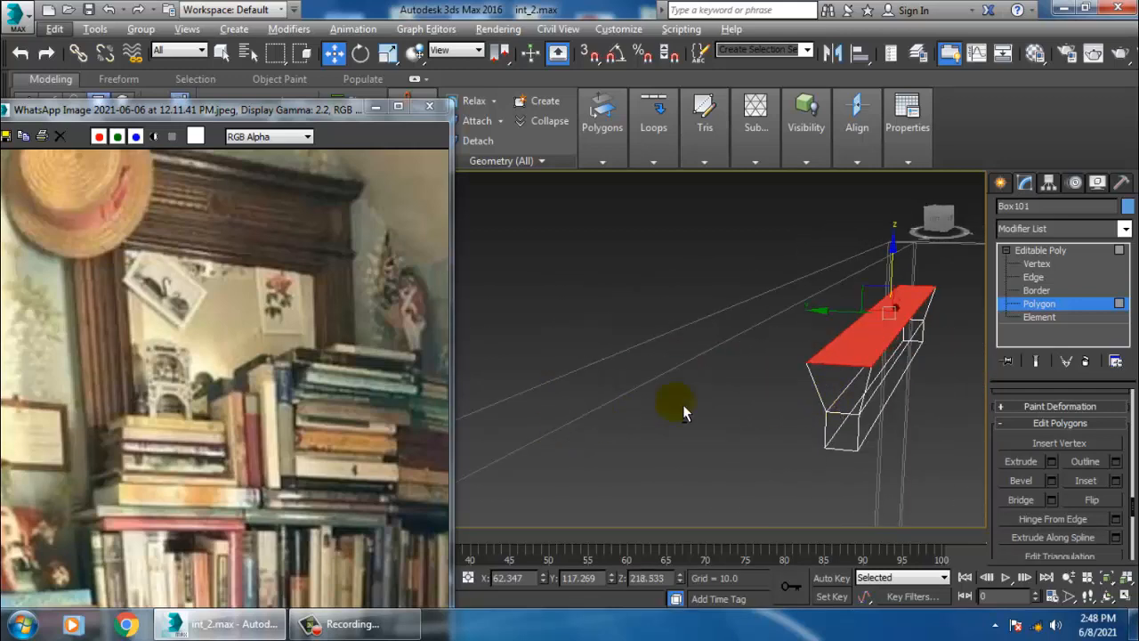
- Add horizontal edge loops along the shelf board with Swift Loop
{"action": "middle_click_drag", "start_coordinate": [682, 404], "coordinate": [802, 366], "text": "alt"}
{"action": "scroll", "coordinate": [801, 407], "scroll_direction": "down", "scroll_amount": 4}
{"action": "scroll", "coordinate": [816, 369], "scroll_direction": "up", "scroll_amount": 4}
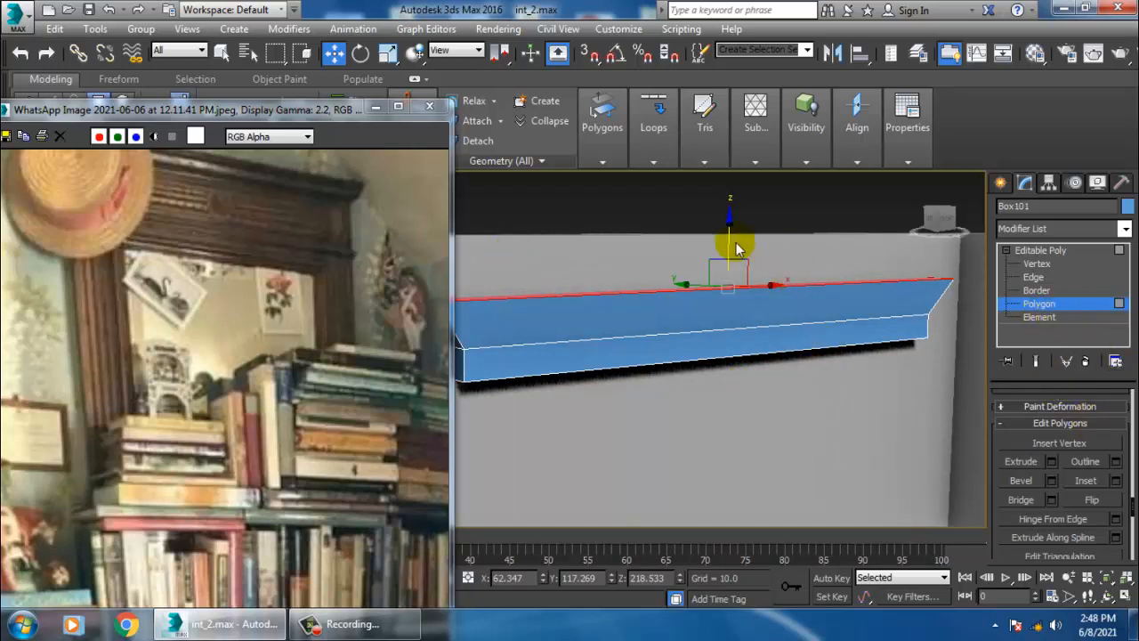
{"action": "left_click", "coordinate": [1077, 253]}
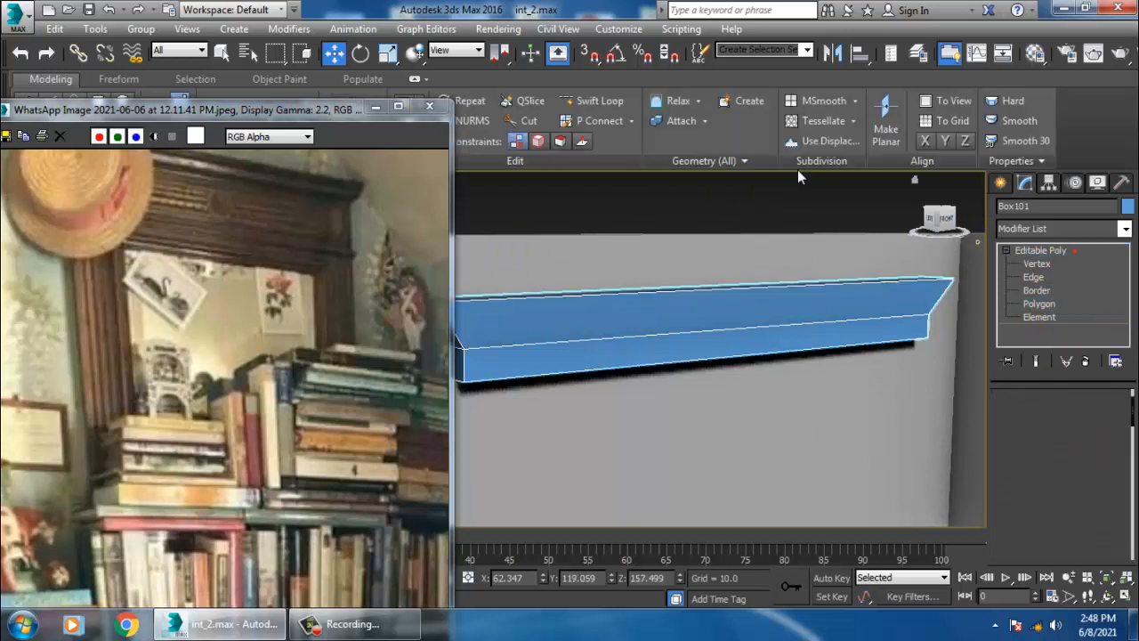
{"action": "left_click", "coordinate": [598, 98]}
{"action": "middle_click_drag", "start_coordinate": [644, 367], "coordinate": [720, 367]}
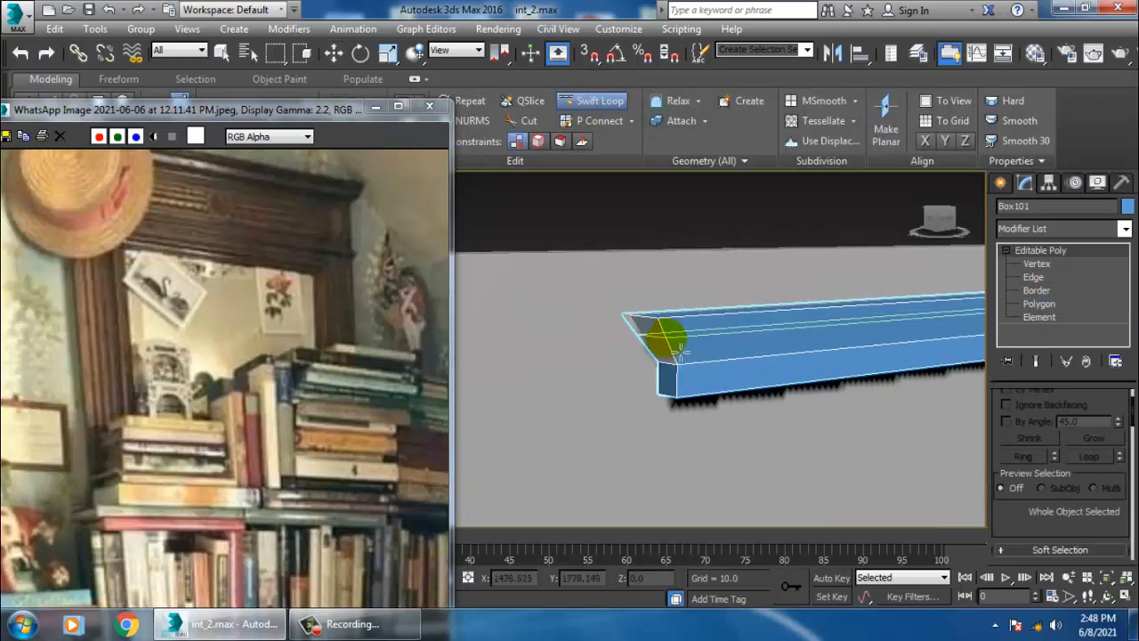
{"action": "left_click", "coordinate": [666, 332]}
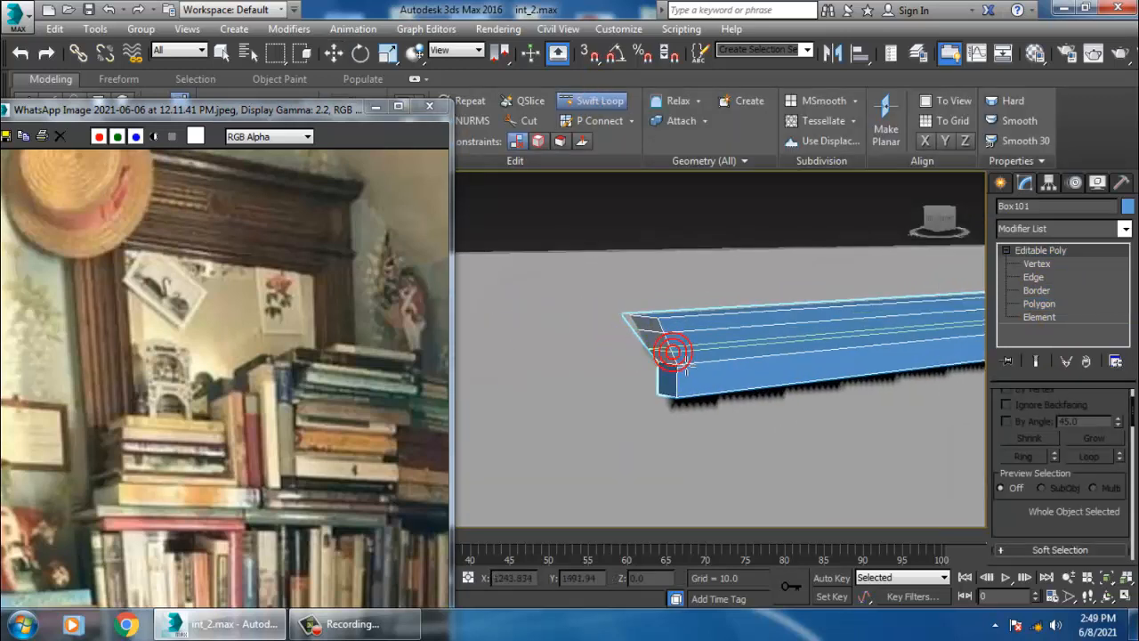
{"action": "mouse_move", "coordinate": [673, 354]}
{"action": "middle_mouse_down", "text": "alt"}
{"action": "mouse_move", "coordinate": [781, 346]}
{"action": "mouse_move", "coordinate": [755, 333]}
{"action": "mouse_move", "coordinate": [778, 336]}
{"action": "mouse_move", "coordinate": [766, 370]}
{"action": "mouse_move", "coordinate": [714, 366]}
{"action": "mouse_move", "coordinate": [755, 377]}
{"action": "mouse_move", "coordinate": [777, 358]}
{"action": "mouse_move", "coordinate": [774, 337]}
{"action": "mouse_move", "coordinate": [795, 326]}
{"action": "middle_mouse_up", "text": "alt"}
{"action": "key", "text": "w"}
- Extrude the shelf board's bottom polygon downward 92.684 to form the bookshelf body
{"action": "left_click", "coordinate": [588, 101]}
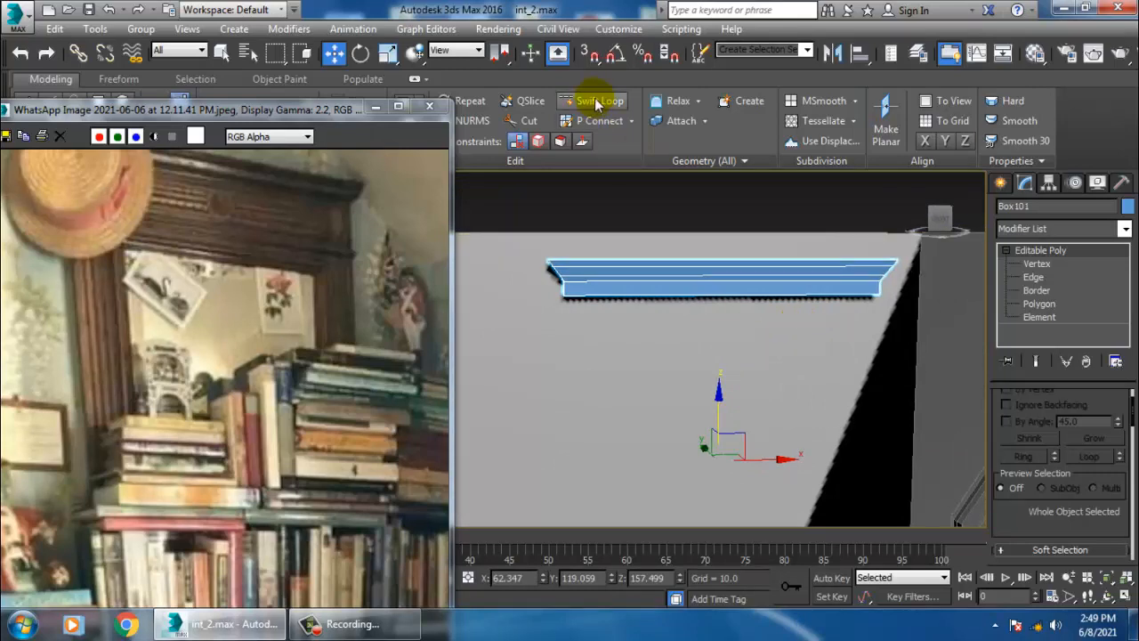
{"action": "key", "text": "w"}
{"action": "middle_click_drag", "start_coordinate": [703, 316], "coordinate": [818, 354], "text": "alt"}
{"action": "left_click", "coordinate": [1040, 303]}
{"action": "left_click", "coordinate": [720, 288]}
{"action": "left_click_drag", "start_coordinate": [1033, 524], "coordinate": [1029, 85]}
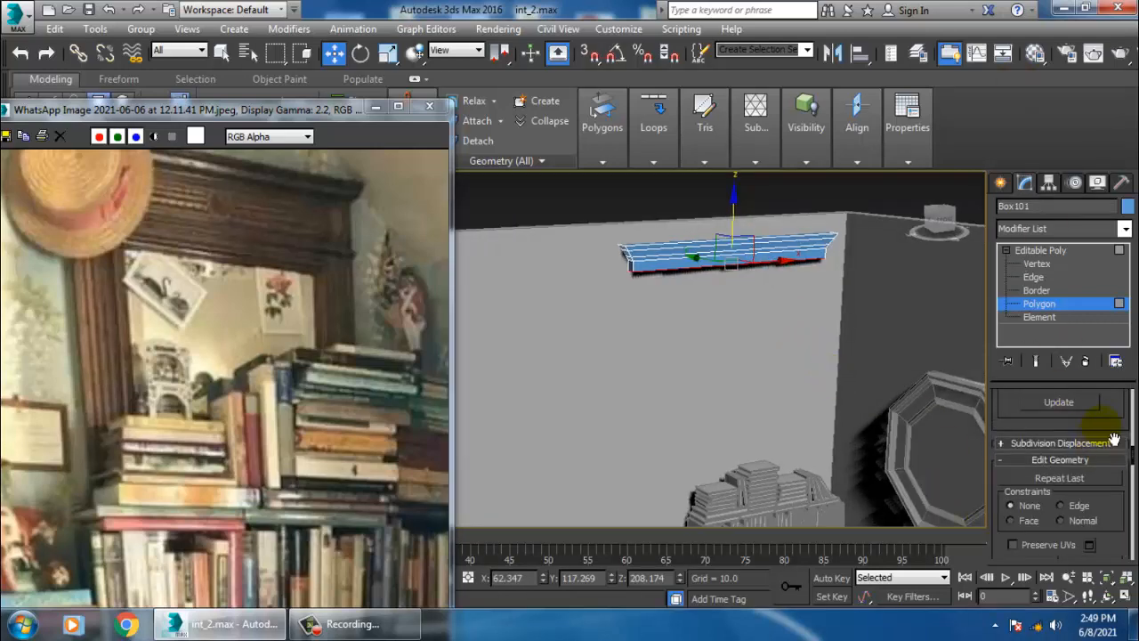
{"action": "left_click_drag", "start_coordinate": [1114, 440], "coordinate": [1107, 8]}
{"action": "left_click", "coordinate": [1052, 482]}
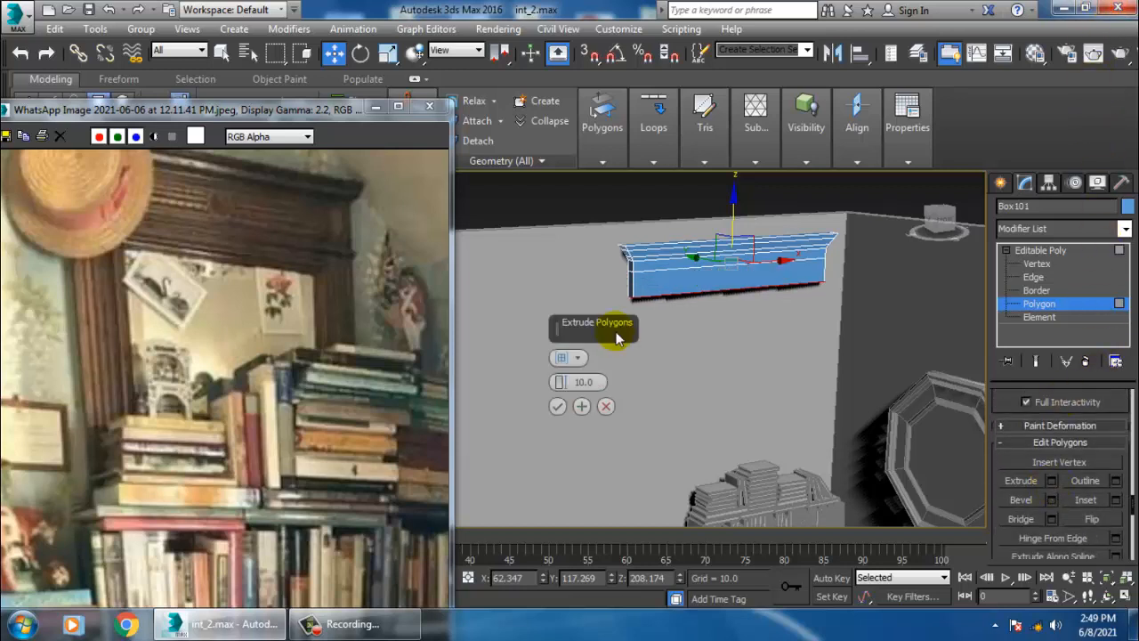
{"action": "left_click_drag", "start_coordinate": [566, 385], "coordinate": [535, 613]}
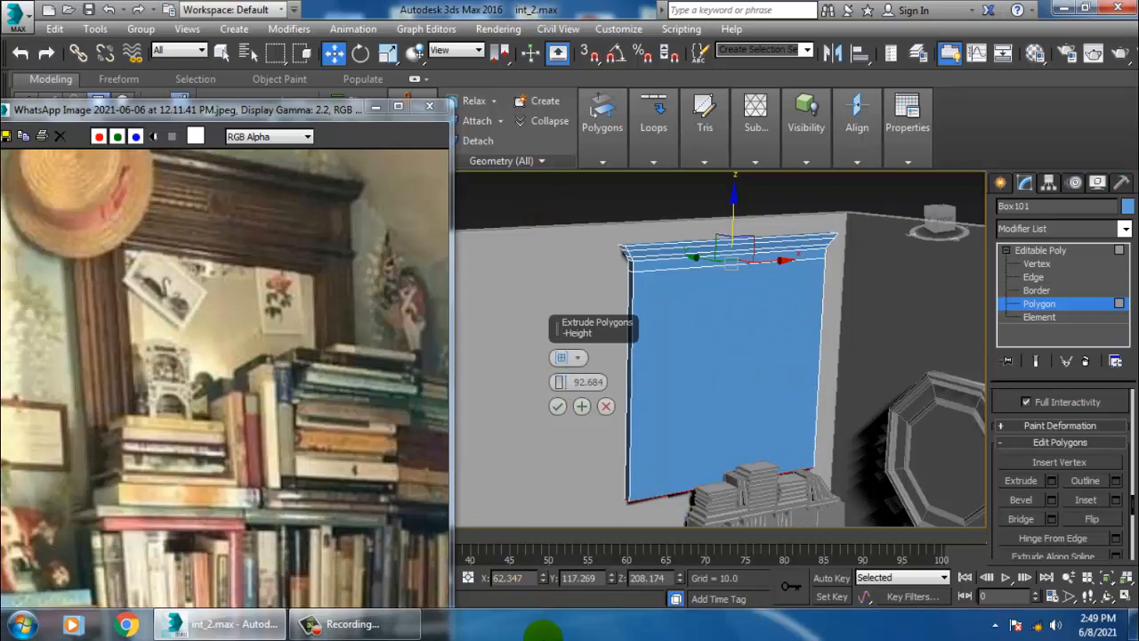
{"action": "left_click", "coordinate": [557, 406]}
- Add a horizontal and a vertical edge loop near the top left of the bookshelf front with Swift Loop
{"action": "middle_click_drag", "start_coordinate": [557, 407], "coordinate": [747, 385]}
{"action": "middle_click_drag", "start_coordinate": [758, 365], "coordinate": [795, 307]}
{"action": "scroll", "coordinate": [754, 371], "scroll_direction": "up", "scroll_amount": 3}
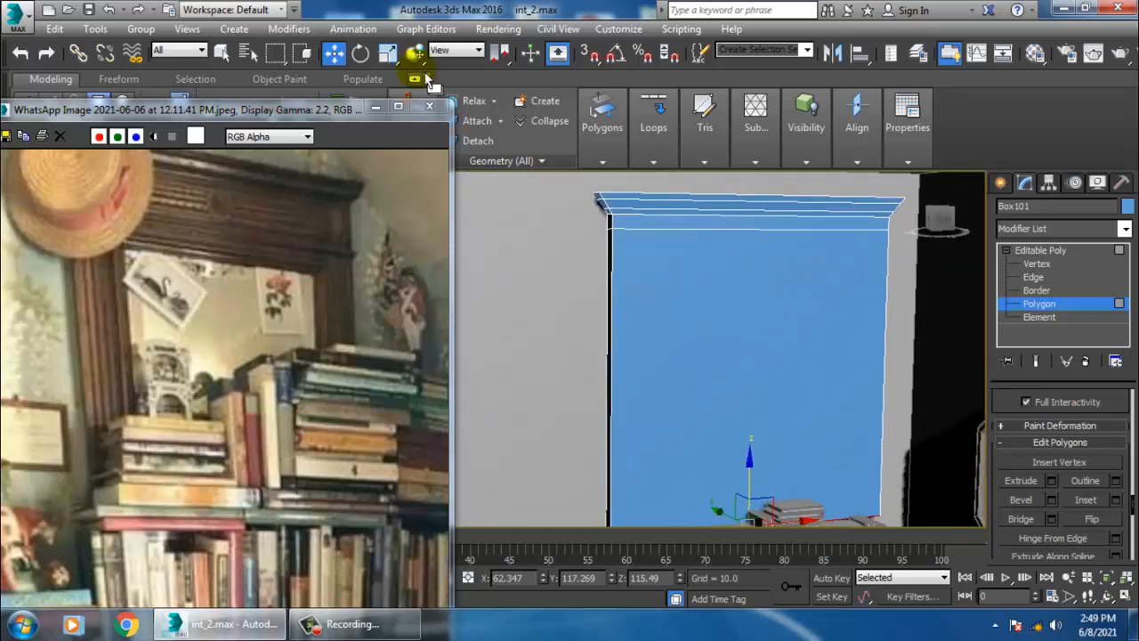
{"action": "left_click", "coordinate": [1058, 251]}
{"action": "left_click", "coordinate": [585, 103]}
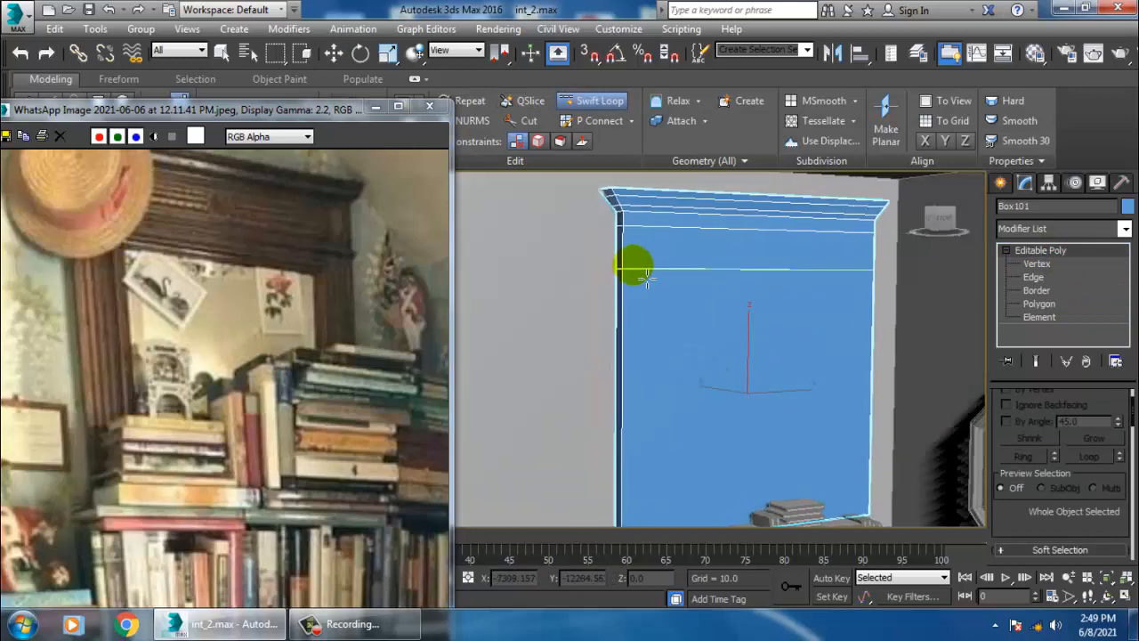
{"action": "left_click", "coordinate": [654, 282]}
{"action": "middle_click_drag", "start_coordinate": [756, 318], "coordinate": [712, 300], "text": "alt"}
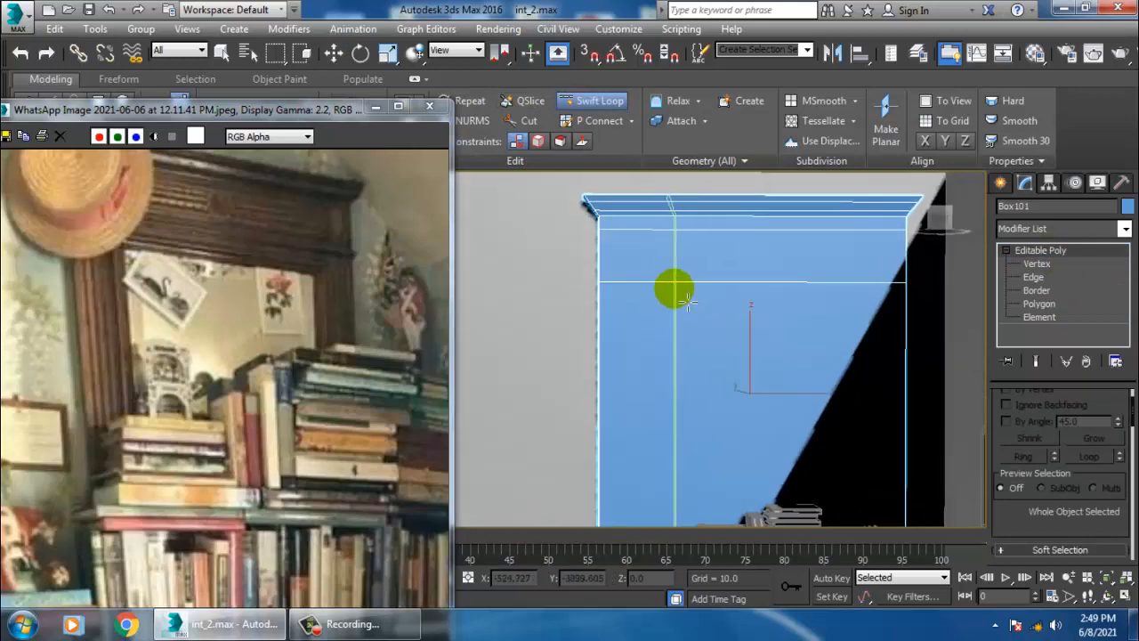
{"action": "left_click", "coordinate": [649, 287]}
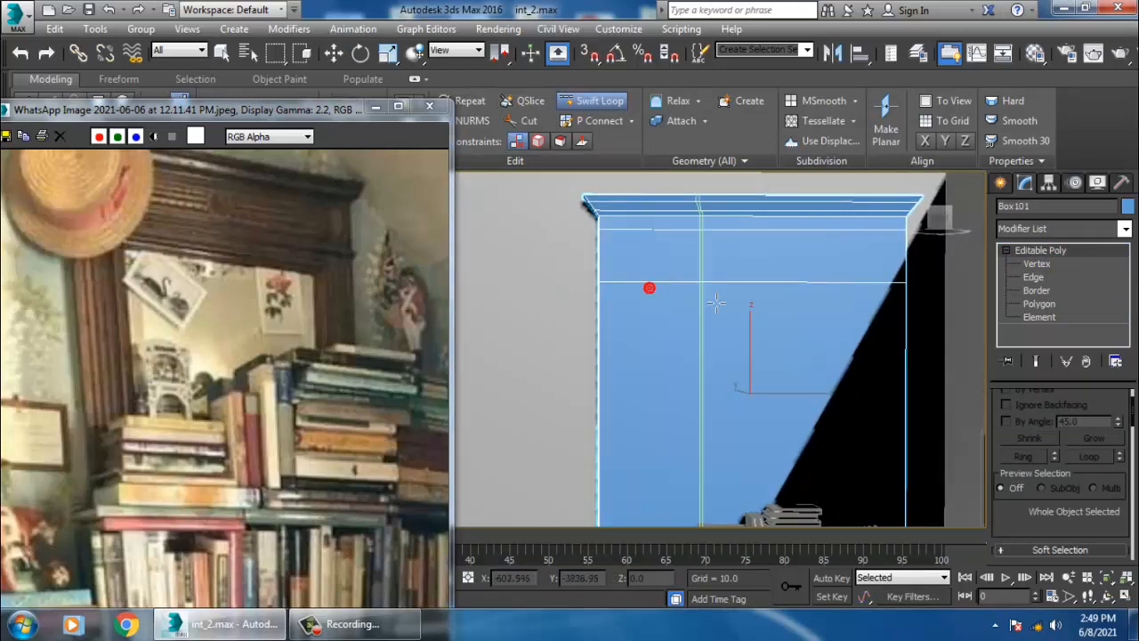
- Add another vertical edge loop near the bookshelf's right side with Swift Loop
{"action": "key", "text": "w"}
{"action": "middle_click_drag", "start_coordinate": [730, 374], "coordinate": [733, 334], "text": "alt"}
{"action": "key", "text": "2"}
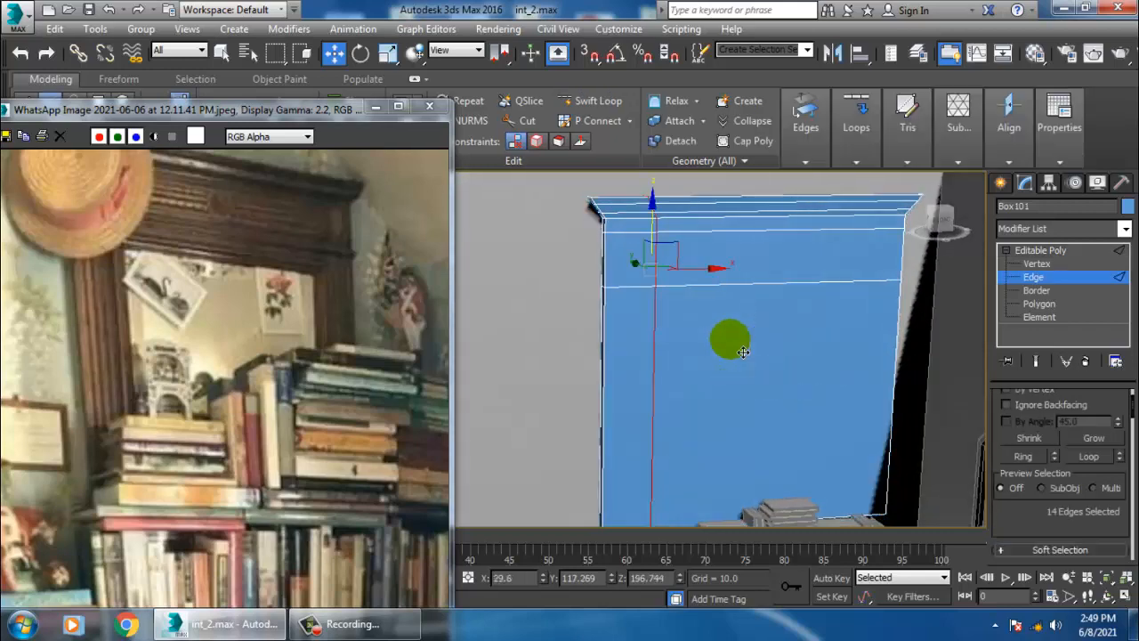
{"action": "key", "text": "r"}
{"action": "left_click_drag", "start_coordinate": [575, 271], "coordinate": [812, 248]}
{"action": "middle_click_drag", "start_coordinate": [726, 295], "coordinate": [711, 264], "text": "alt"}
{"action": "left_click", "coordinate": [602, 101]}
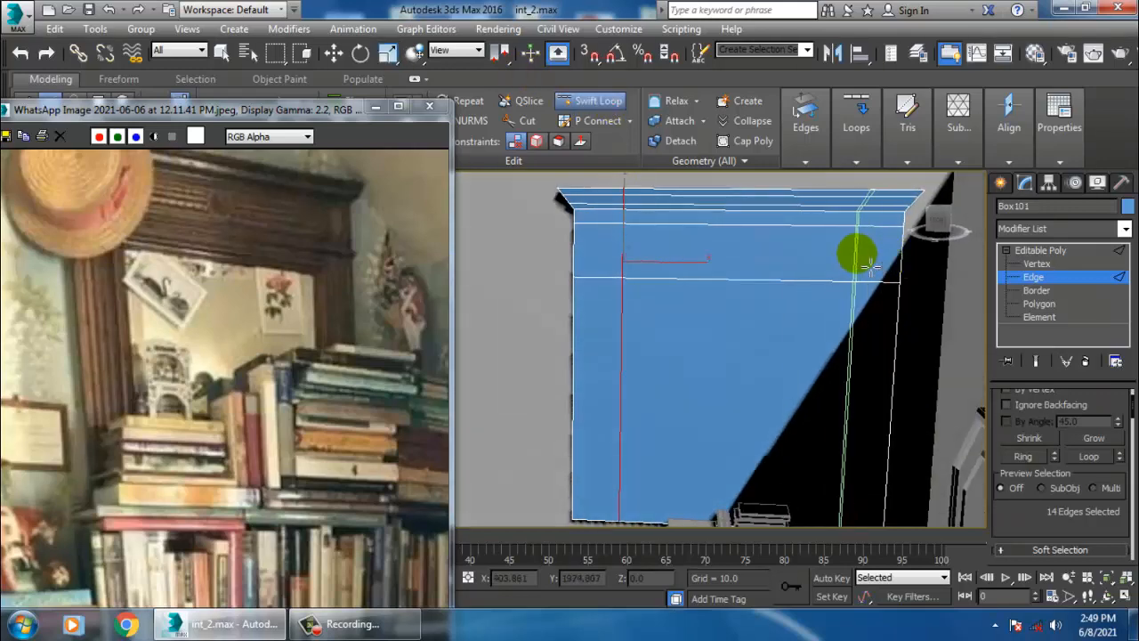
{"action": "left_click", "coordinate": [857, 254]}
{"action": "middle_click_drag", "start_coordinate": [857, 255], "coordinate": [792, 272], "text": "alt"}
{"action": "key", "text": "w"}
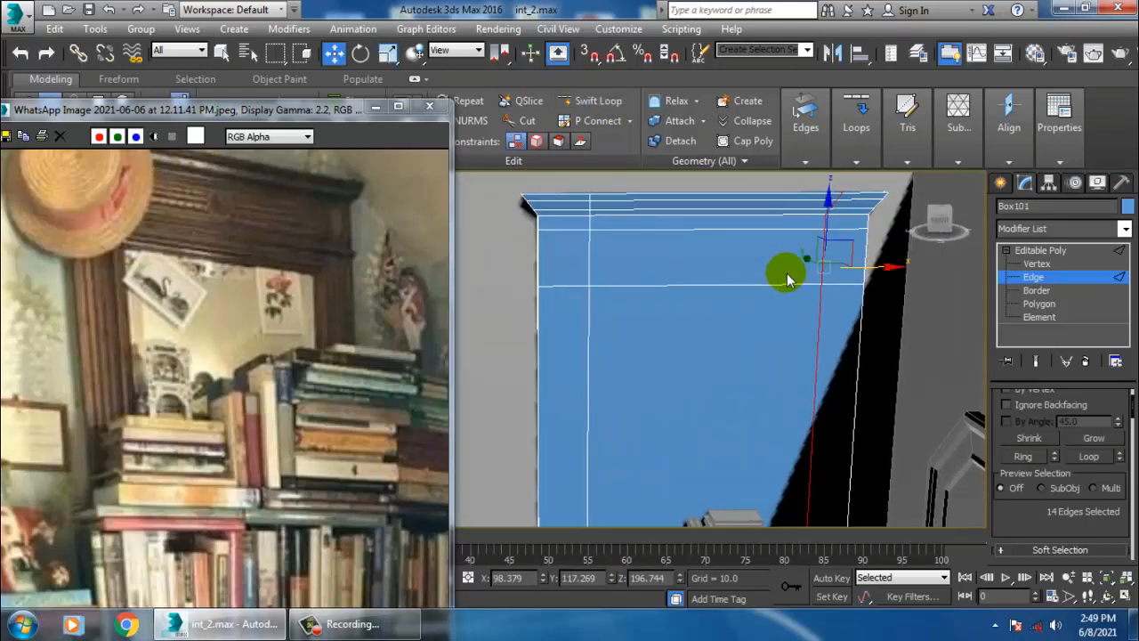
{"action": "key", "text": "r"}
{"action": "middle_click_drag", "start_coordinate": [842, 305], "coordinate": [935, 254], "text": "alt"}
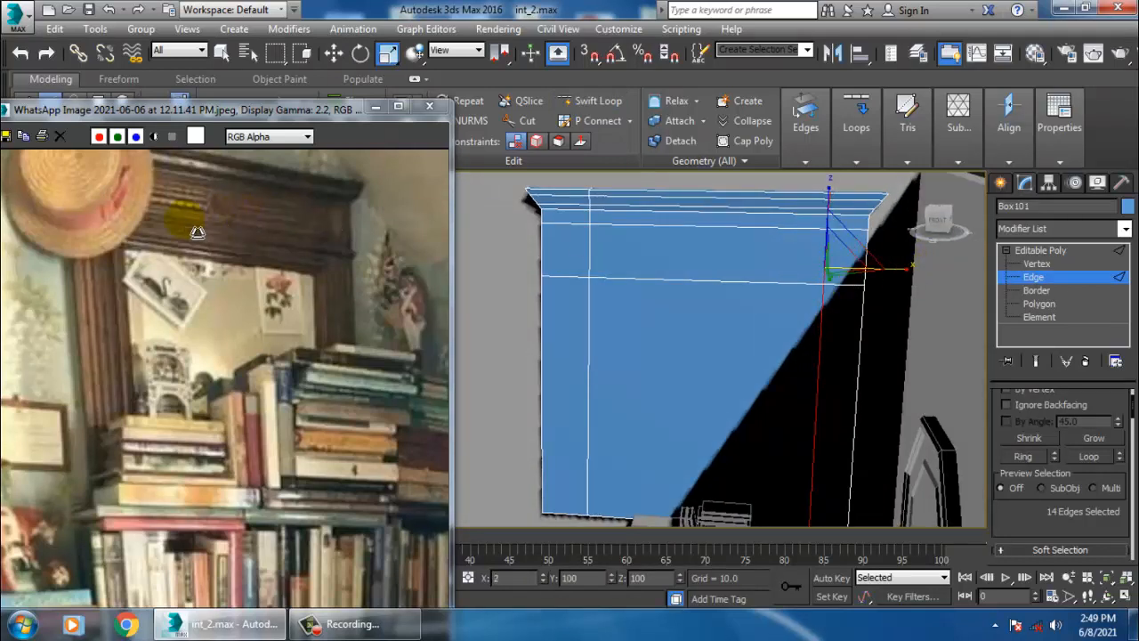
{"action": "left_click_drag", "start_coordinate": [198, 232], "coordinate": [183, 230]}
{"action": "left_click_drag", "start_coordinate": [906, 271], "coordinate": [681, 283]}
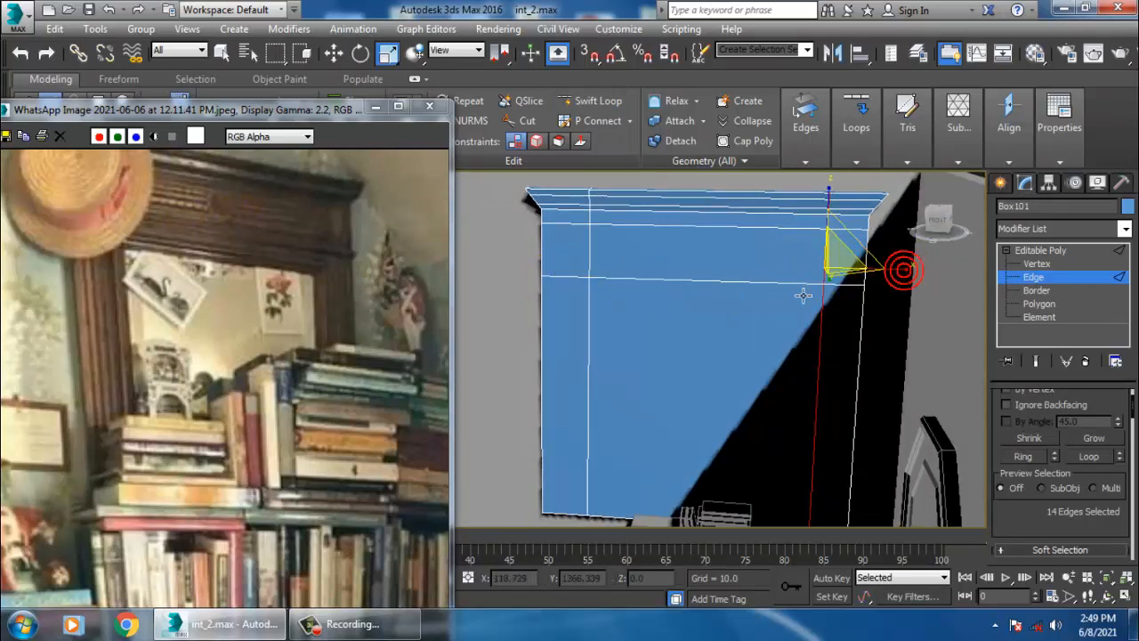
{"action": "key", "text": "w"}
{"action": "left_click_drag", "start_coordinate": [879, 281], "coordinate": [877, 281]}
{"action": "mouse_move", "coordinate": [766, 301]}
{"action": "middle_mouse_down", "text": "alt"}
{"action": "mouse_move", "coordinate": [805, 299]}
{"action": "mouse_move", "coordinate": [757, 287]}
{"action": "middle_mouse_up", "text": "alt"}
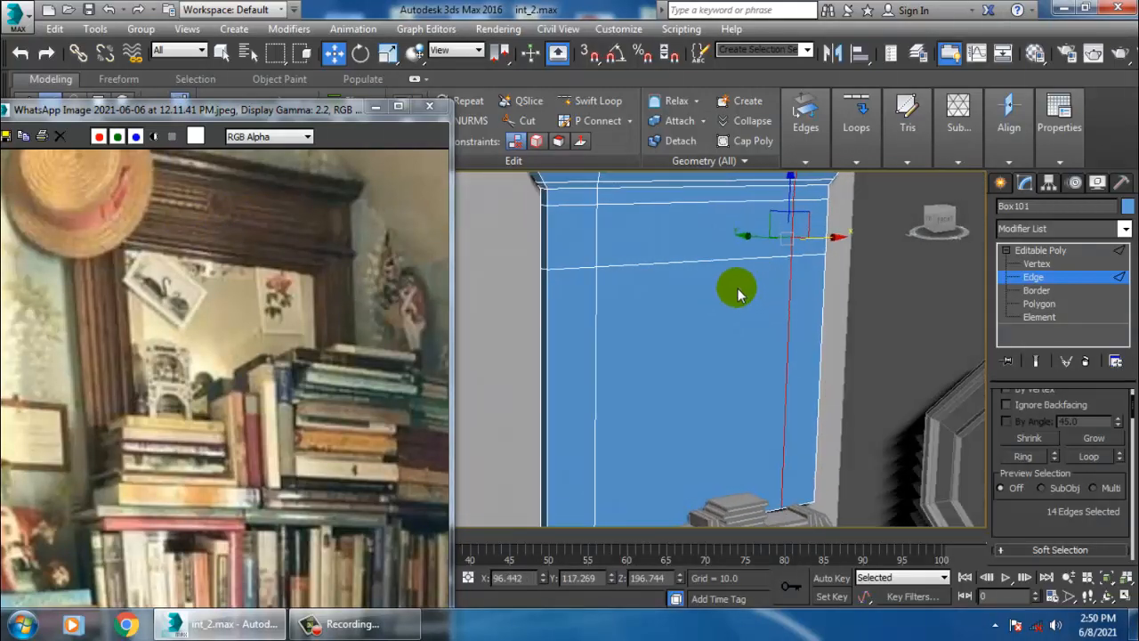
- Select the vertical edges across the bookshelf's upper front and connect them to add horizontal edge loops
{"action": "scroll", "coordinate": [836, 334], "scroll_direction": "down", "scroll_amount": 2}
{"action": "middle_click_drag", "start_coordinate": [839, 344], "coordinate": [875, 349]}
{"action": "scroll", "coordinate": [875, 349], "scroll_direction": "up", "scroll_amount": 2}
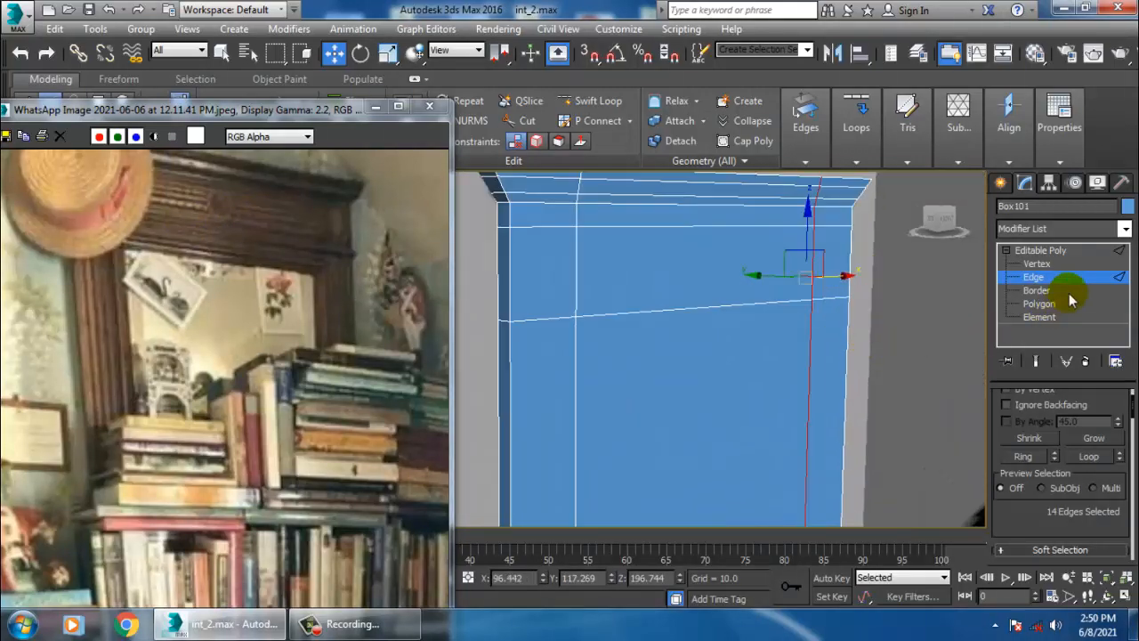
{"action": "middle_click_drag", "start_coordinate": [518, 313], "coordinate": [489, 305], "text": "alt"}
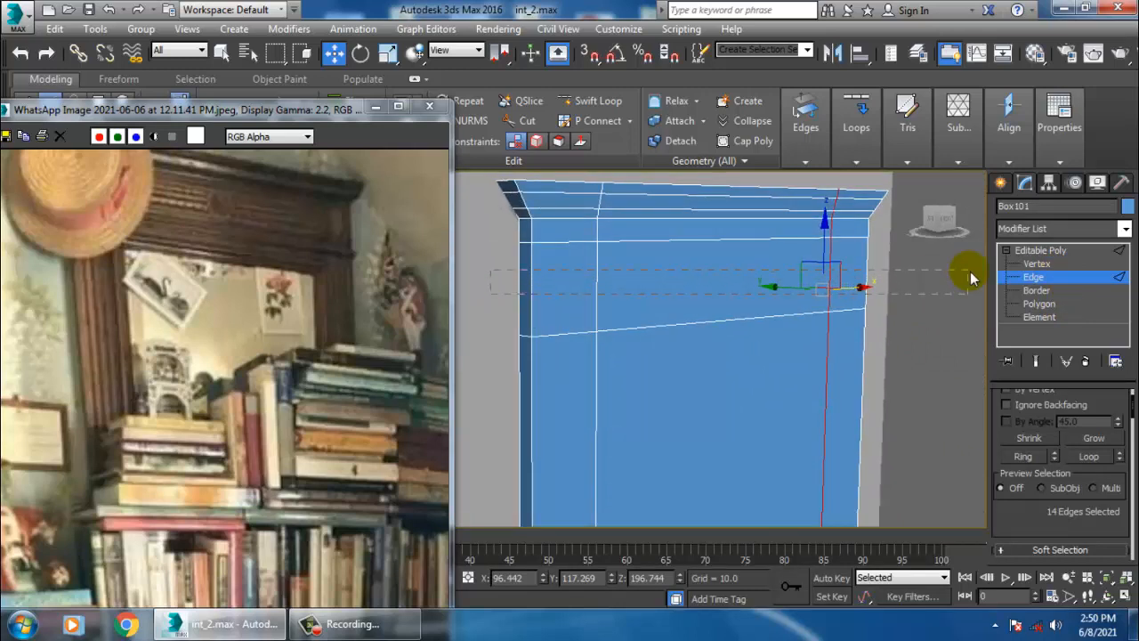
{"action": "left_click_drag", "start_coordinate": [970, 278], "coordinate": [970, 281]}
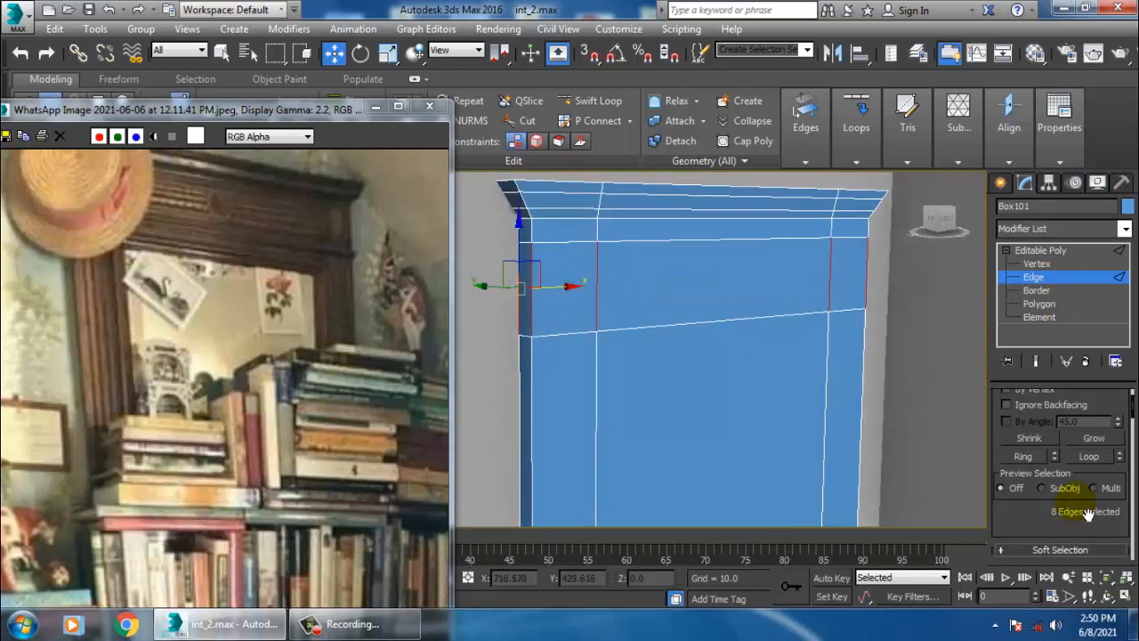
{"action": "left_click_drag", "start_coordinate": [1088, 514], "coordinate": [1088, 369]}
{"action": "left_click", "coordinate": [1118, 516]}
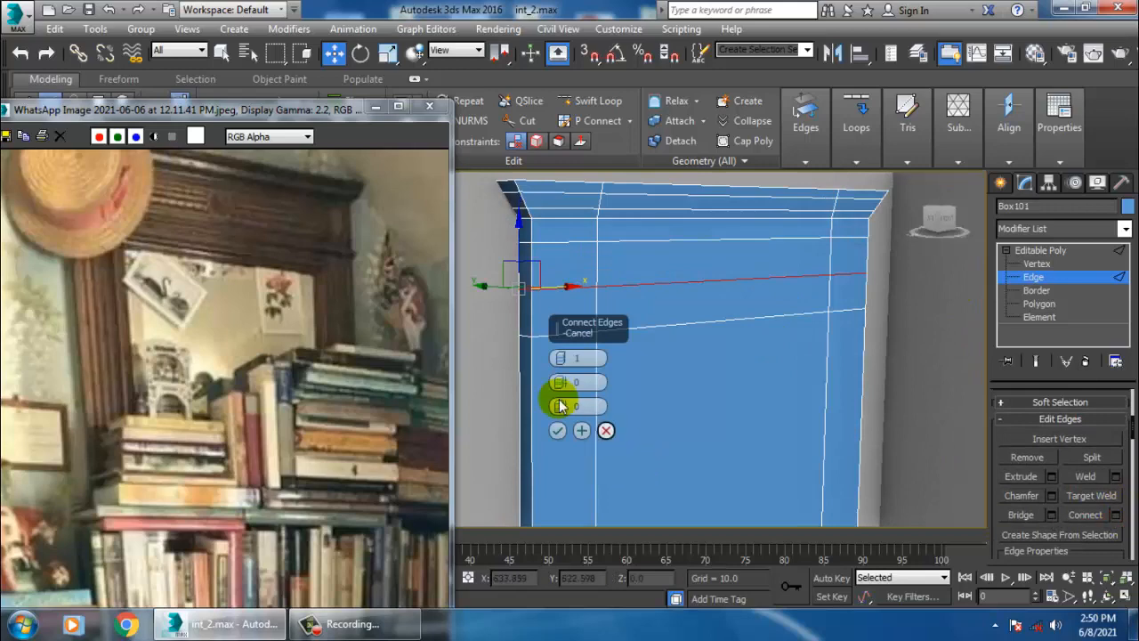
{"action": "left_click_drag", "start_coordinate": [559, 358], "coordinate": [559, 358]}
{"action": "left_click", "coordinate": [558, 430]}
- Select alternating horizontal polygon strips across the upper front of the bookshelf
{"action": "scroll", "coordinate": [635, 394], "scroll_direction": "down", "scroll_amount": 1}
{"action": "middle_click_drag", "start_coordinate": [636, 394], "coordinate": [715, 399], "text": "alt"}
{"action": "scroll", "coordinate": [689, 378], "scroll_direction": "up", "scroll_amount": 2}
{"action": "scroll", "coordinate": [715, 400], "scroll_direction": "up", "scroll_amount": 2}
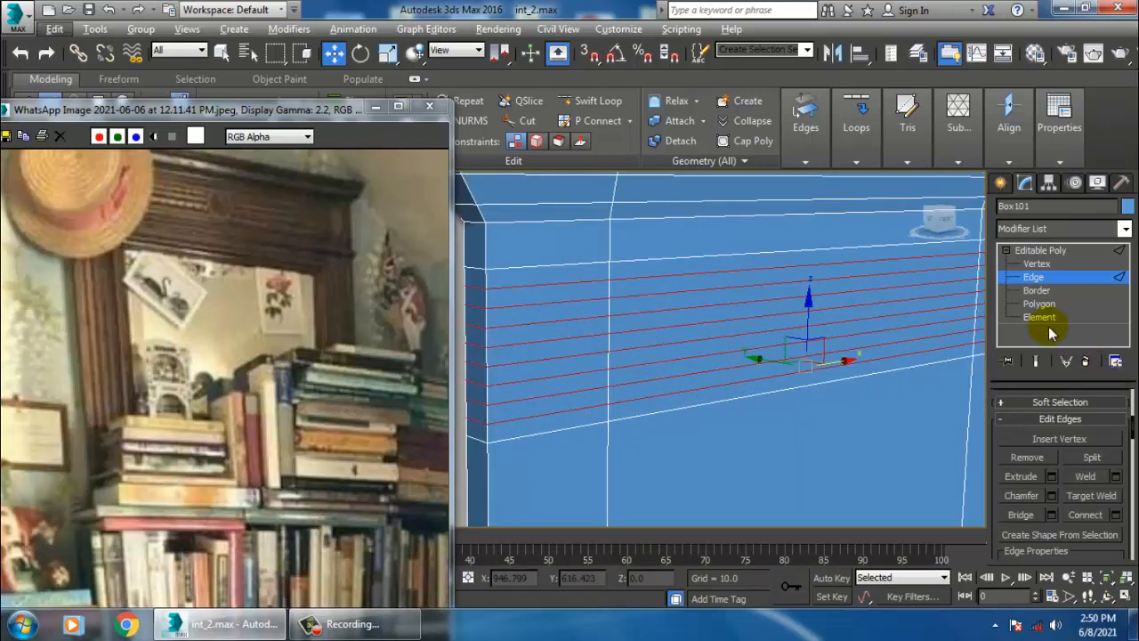
{"action": "left_click", "coordinate": [1040, 303]}
{"action": "left_click", "coordinate": [559, 282]}
{"action": "left_click", "coordinate": [760, 265], "text": "ctrl"}
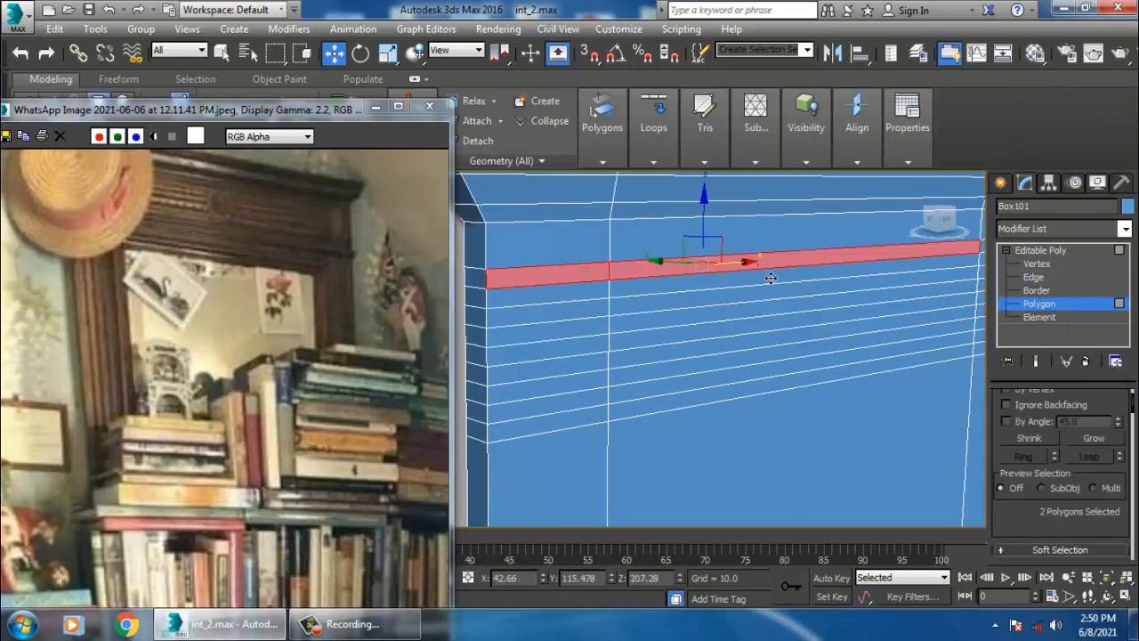
{"action": "middle_click_drag", "start_coordinate": [949, 259], "coordinate": [842, 277]}
{"action": "left_click", "coordinate": [893, 264], "text": "ctrl"}
{"action": "left_click", "coordinate": [927, 285], "text": "ctrl"}
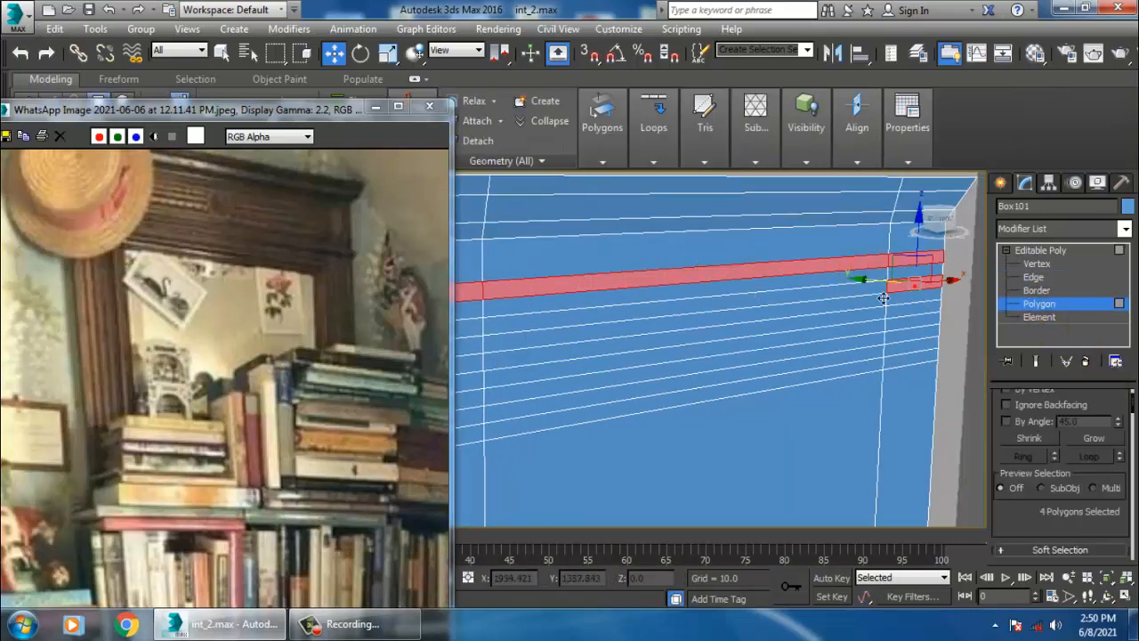
{"action": "left_click", "coordinate": [828, 294], "text": "ctrl"}
{"action": "middle_click_drag", "start_coordinate": [536, 342], "coordinate": [681, 343]}
{"action": "left_click", "coordinate": [613, 327], "text": "ctrl"}
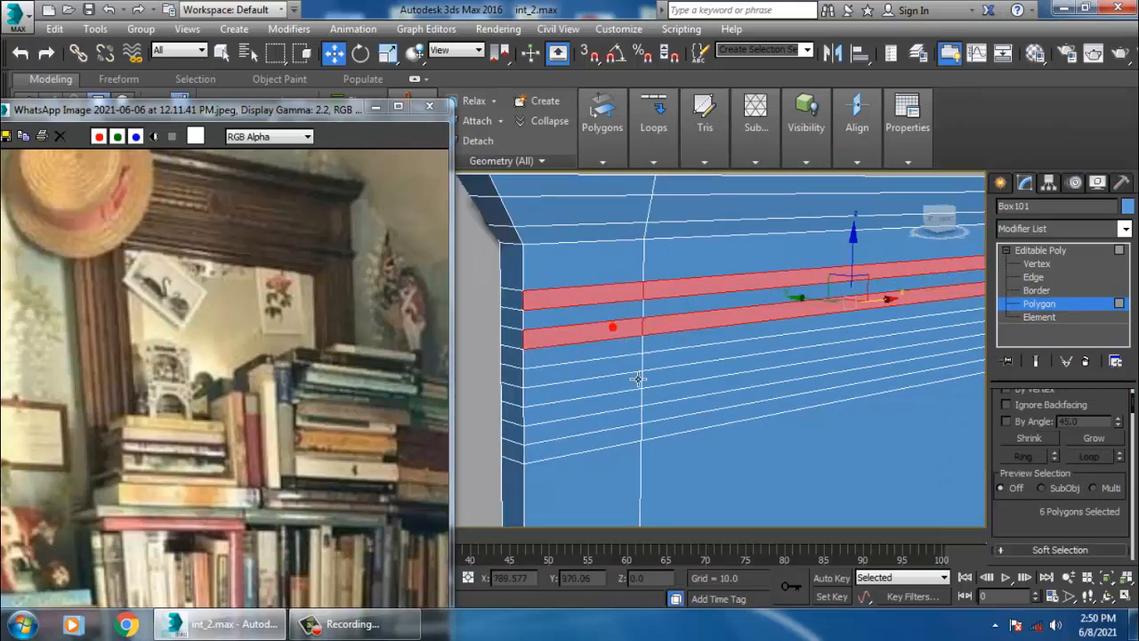
{"action": "left_click", "coordinate": [625, 366], "text": "ctrl"}
{"action": "left_click", "coordinate": [701, 359], "text": "ctrl"}
{"action": "middle_click_drag", "start_coordinate": [795, 354], "coordinate": [525, 393]}
{"action": "left_click", "coordinate": [833, 351], "text": "ctrl"}
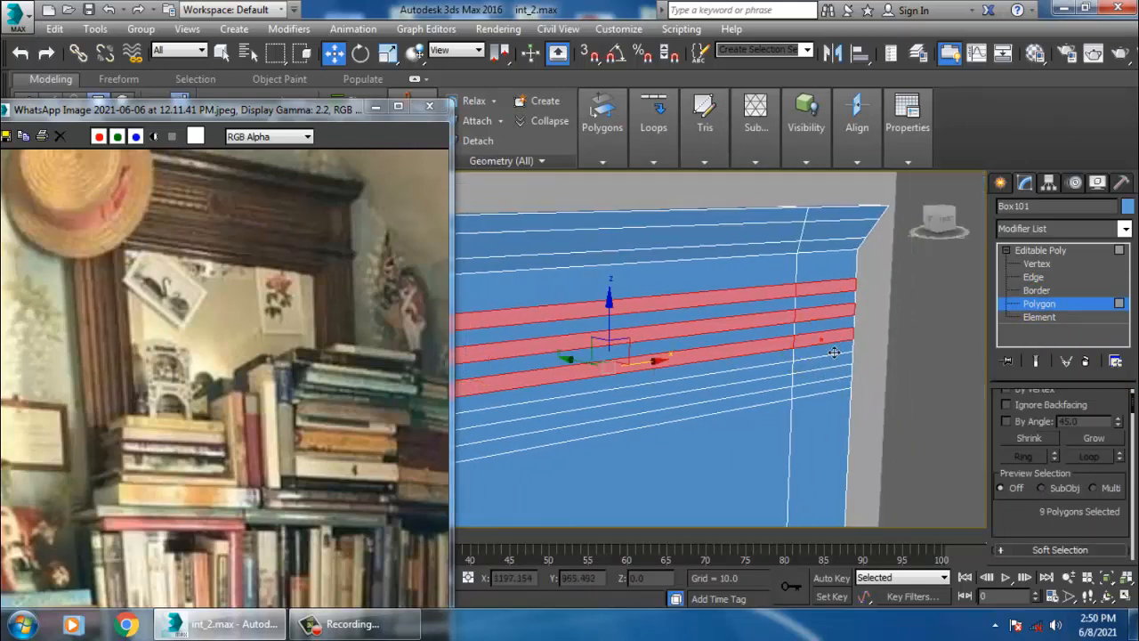
{"action": "middle_click_drag", "start_coordinate": [708, 387], "coordinate": [814, 367]}
{"action": "left_click", "coordinate": [770, 389], "text": "ctrl"}
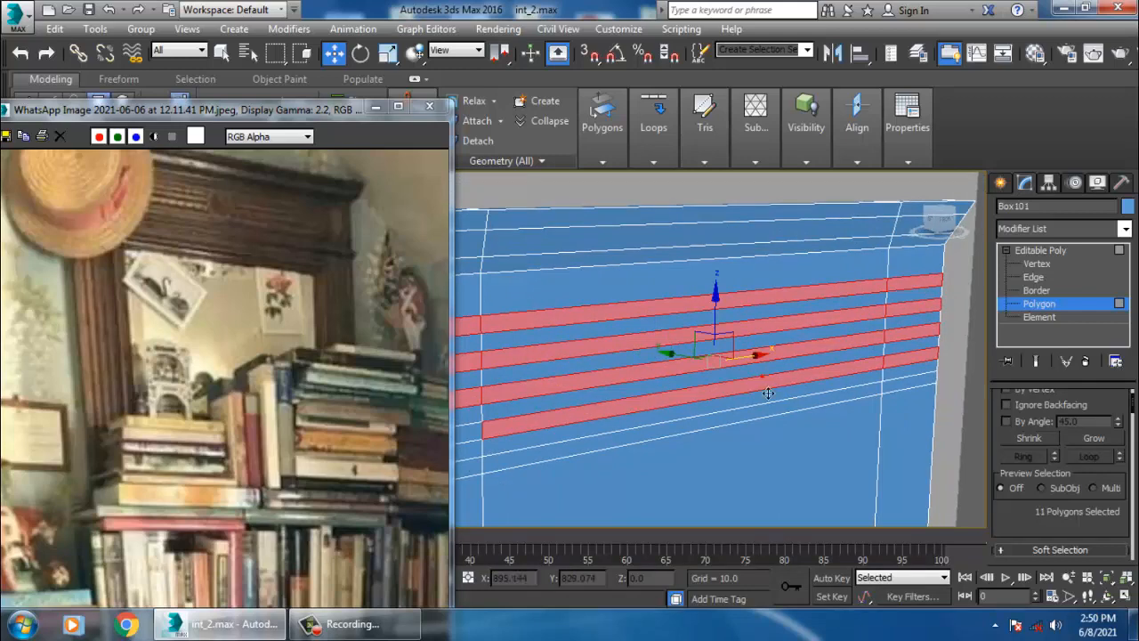
{"action": "middle_click_drag", "start_coordinate": [687, 406], "coordinate": [792, 361]}
{"action": "left_click", "coordinate": [605, 411], "text": "ctrl"}
{"action": "scroll", "coordinate": [859, 404], "scroll_direction": "down", "scroll_amount": 5}
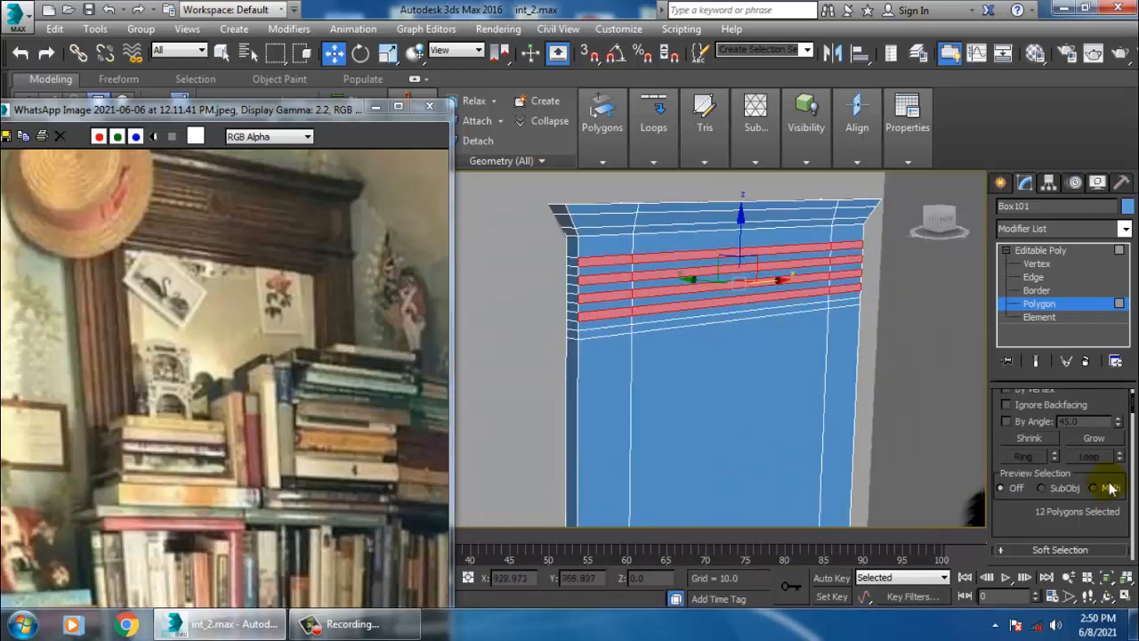
{"action": "left_click_drag", "start_coordinate": [1052, 541], "coordinate": [1045, 170]}
{"action": "left_click_drag", "start_coordinate": [1118, 464], "coordinate": [517, 375]}
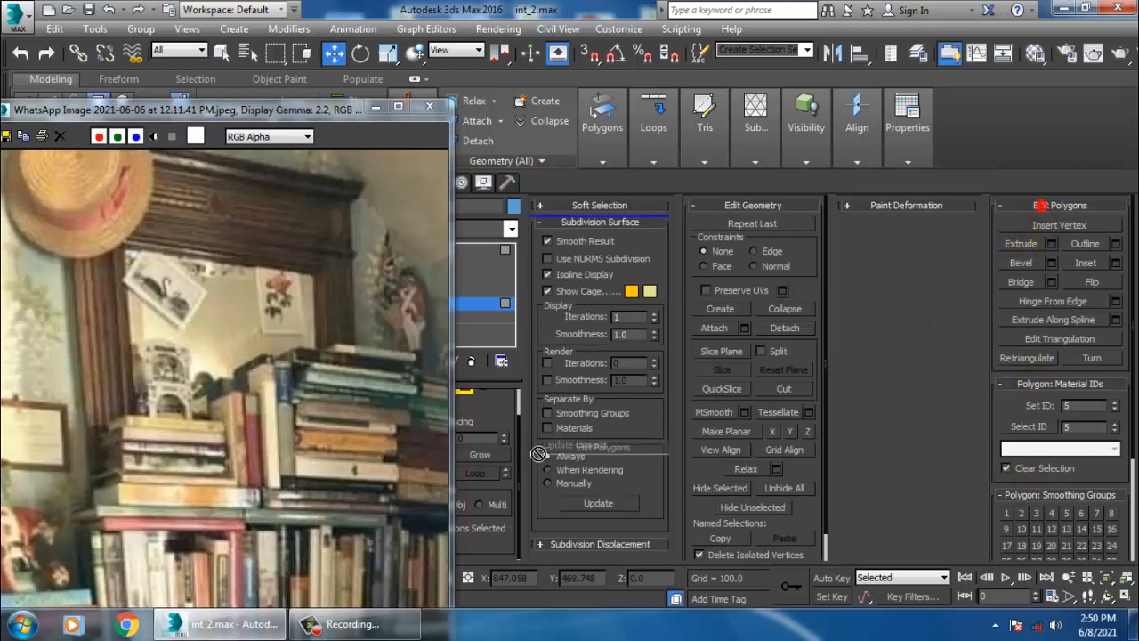
{"action": "left_click_drag", "start_coordinate": [456, 436], "coordinate": [498, 414]}
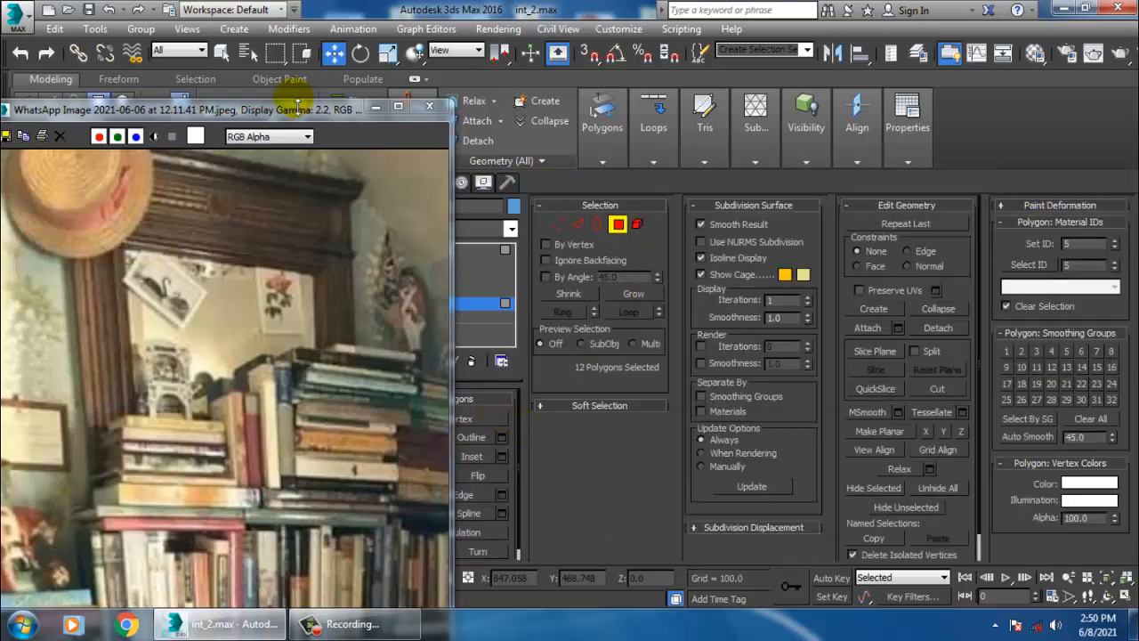
{"action": "left_click_drag", "start_coordinate": [323, 116], "coordinate": [138, 117]}
{"action": "left_click_drag", "start_coordinate": [372, 357], "coordinate": [1002, 388]}
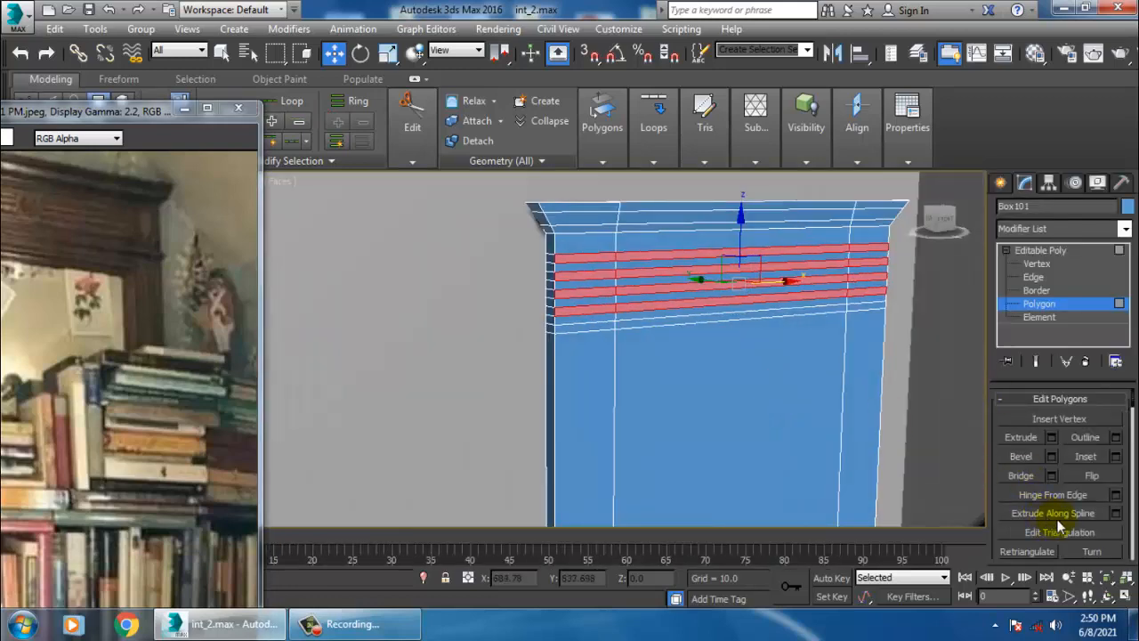
- Bevel the selected strips with height 1.921 and a small negative outline
{"action": "left_click", "coordinate": [1052, 456]}
{"action": "middle_click_drag", "start_coordinate": [808, 356], "coordinate": [668, 357], "text": "alt"}
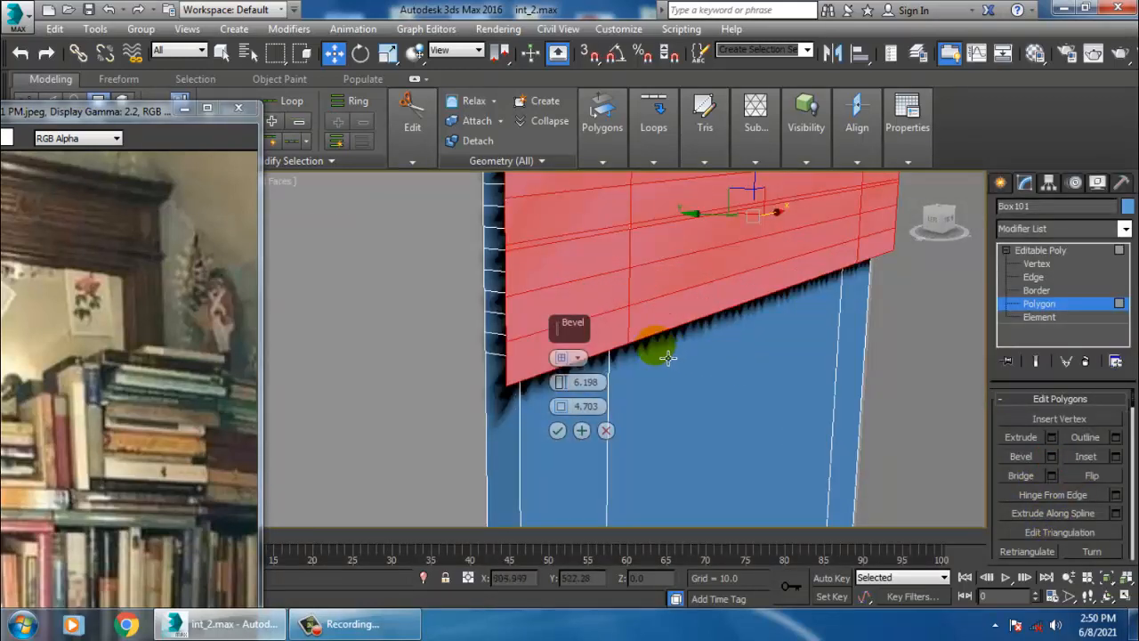
{"action": "left_click_drag", "start_coordinate": [562, 382], "coordinate": [591, 446]}
{"action": "left_click_drag", "start_coordinate": [562, 383], "coordinate": [586, 409]}
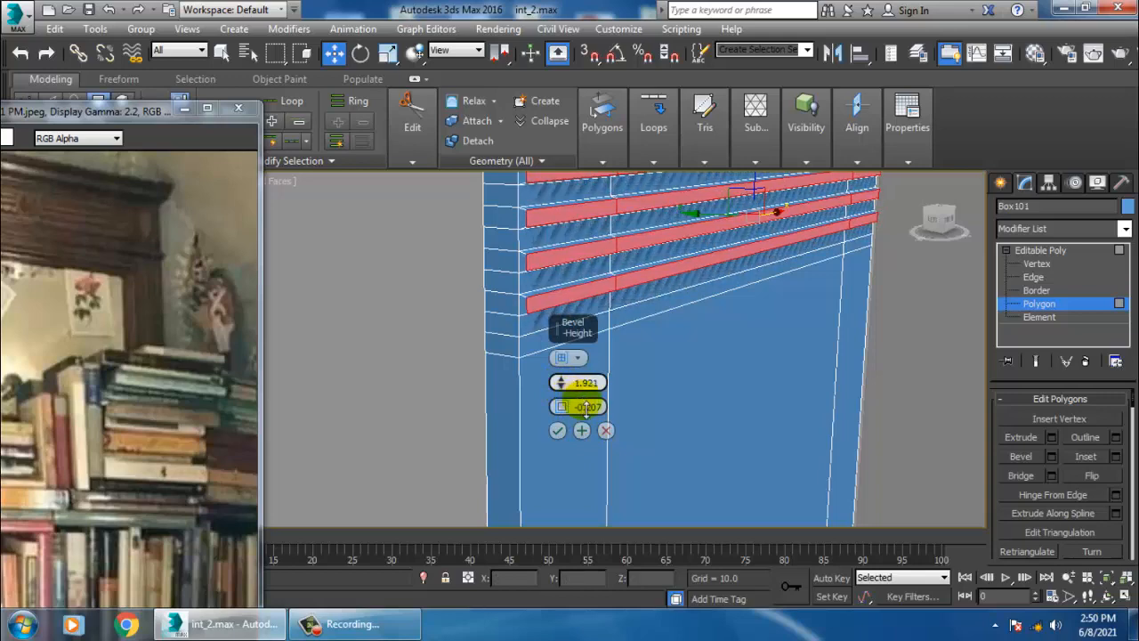
{"action": "left_click", "coordinate": [558, 430]}
- Select an edge loop on the bevelled strips and examine the bookshelf's upper front
{"action": "middle_click_drag", "start_coordinate": [618, 389], "coordinate": [733, 377], "text": "alt"}
{"action": "scroll", "coordinate": [735, 384], "scroll_direction": "up", "scroll_amount": 8}
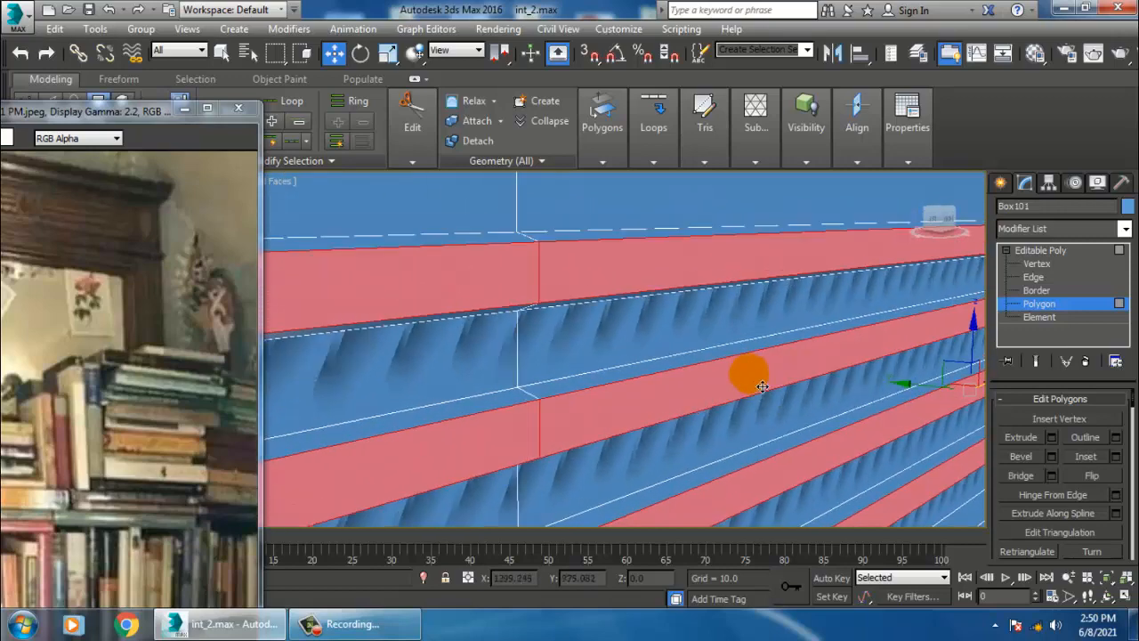
{"action": "scroll", "coordinate": [761, 388], "scroll_direction": "down", "scroll_amount": 3}
{"action": "key", "text": "2"}
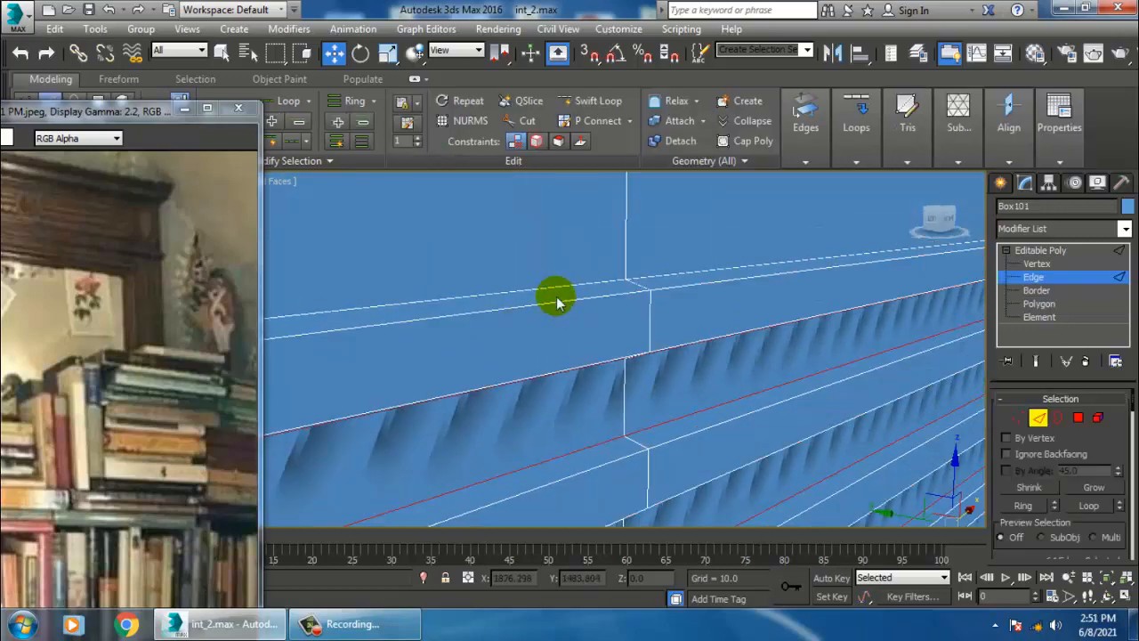
{"action": "left_click", "coordinate": [570, 315]}
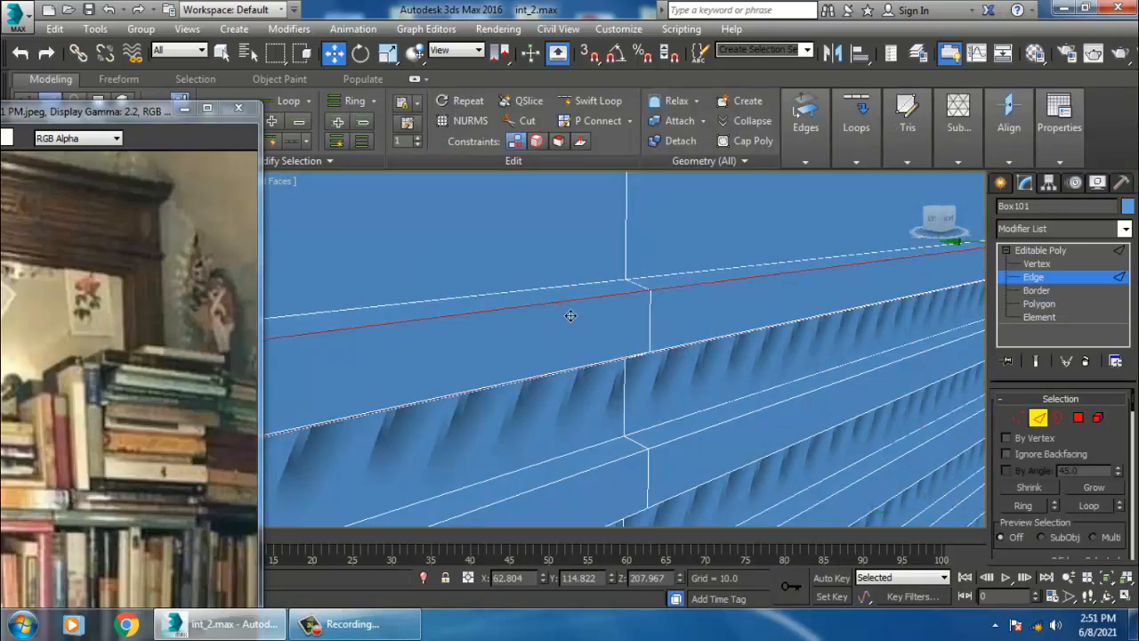
{"action": "double_click", "coordinate": [578, 379], "text": "ctrl"}
{"action": "scroll", "coordinate": [623, 372], "scroll_direction": "down", "scroll_amount": 5}
{"action": "scroll", "coordinate": [605, 384], "scroll_direction": "up", "scroll_amount": 5}
{"action": "middle_click_drag", "start_coordinate": [597, 388], "coordinate": [649, 366]}
{"action": "scroll", "coordinate": [593, 382], "scroll_direction": "down", "scroll_amount": 5}
{"action": "scroll", "coordinate": [649, 366], "scroll_direction": "up", "scroll_amount": 4}
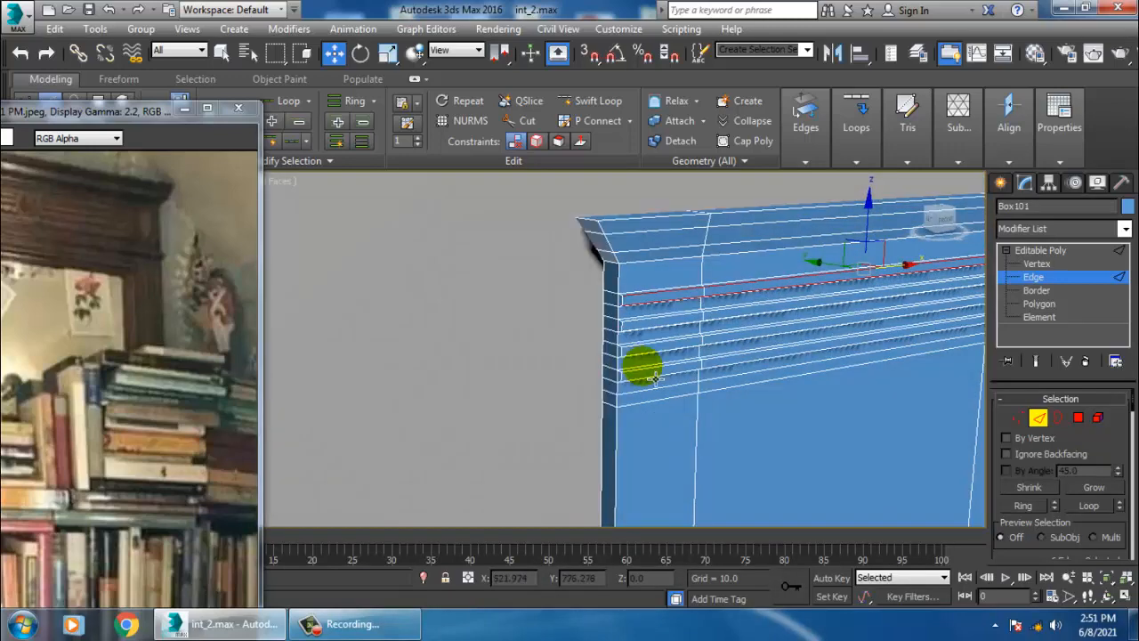
{"action": "scroll", "coordinate": [654, 378], "scroll_direction": "down", "scroll_amount": 2}
{"action": "scroll", "coordinate": [784, 358], "scroll_direction": "up", "scroll_amount": 3}
{"action": "scroll", "coordinate": [787, 358], "scroll_direction": "down", "scroll_amount": 10}
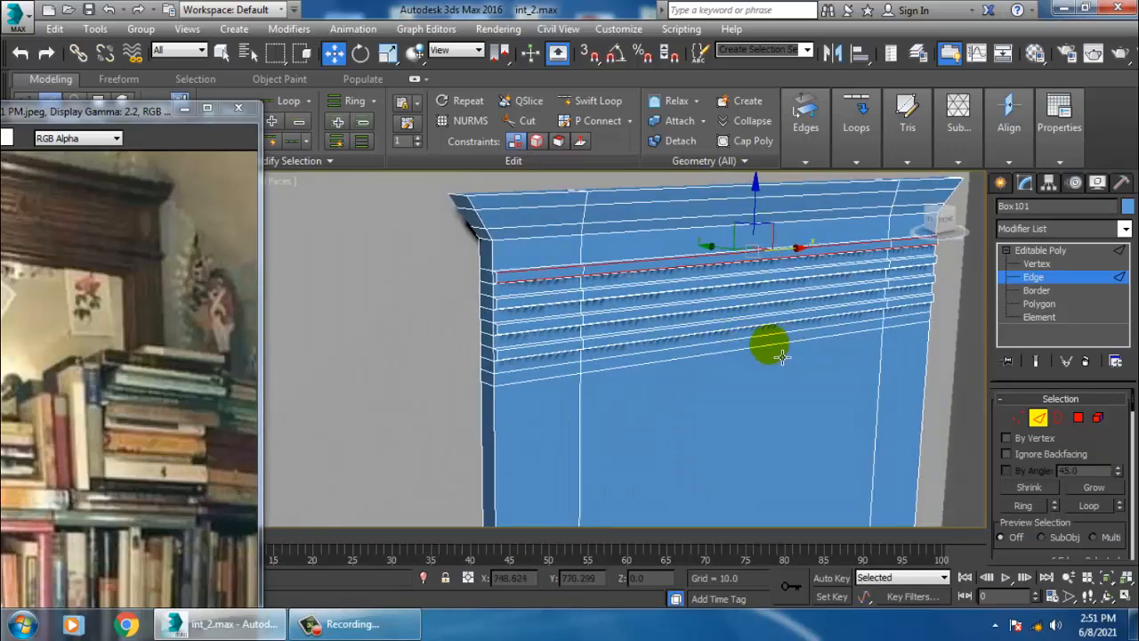
{"action": "scroll", "coordinate": [742, 305], "scroll_direction": "up", "scroll_amount": 8}
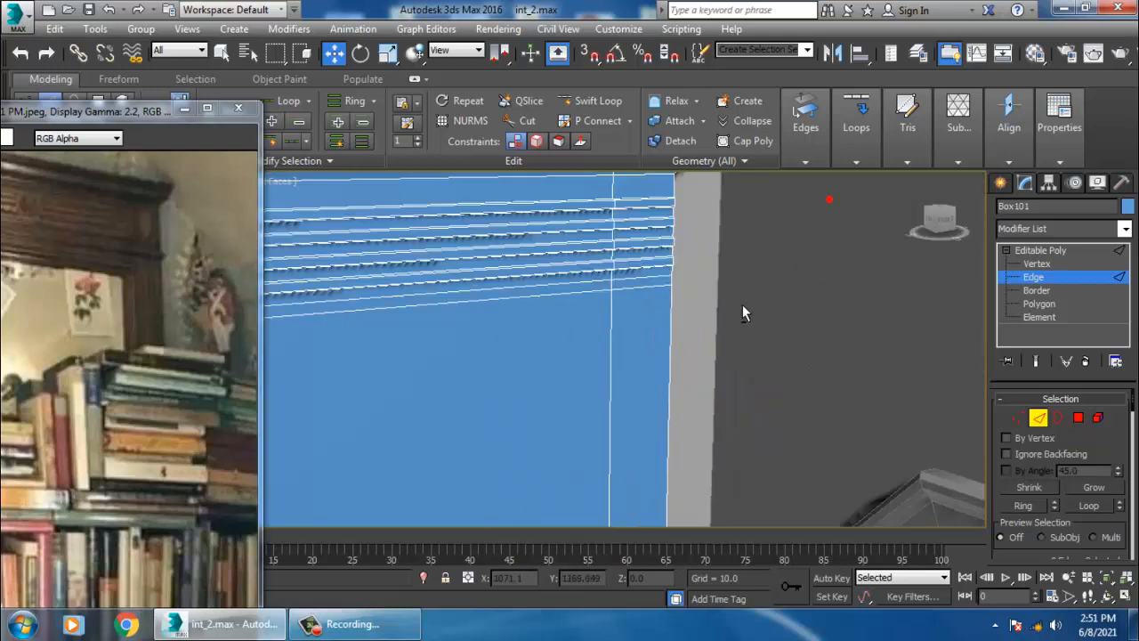
{"action": "scroll", "coordinate": [748, 311], "scroll_direction": "down", "scroll_amount": 3}
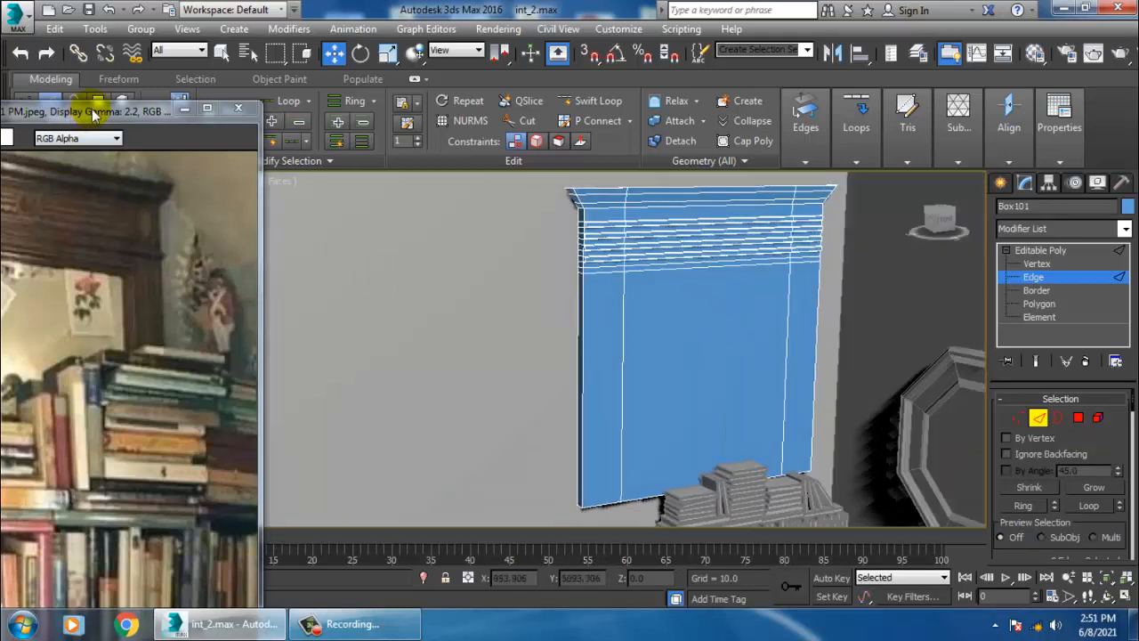
- Add vertical edge loops near the left edge of the bookshelf front with Swift Loop
{"action": "left_click_drag", "start_coordinate": [93, 116], "coordinate": [323, 82]}
{"action": "middle_click_drag", "start_coordinate": [740, 280], "coordinate": [682, 294]}
{"action": "middle_click_drag", "start_coordinate": [790, 369], "coordinate": [844, 398], "text": "alt"}
{"action": "left_click", "coordinate": [809, 336]}
{"action": "scroll", "coordinate": [793, 390], "scroll_direction": "up", "scroll_amount": 3}
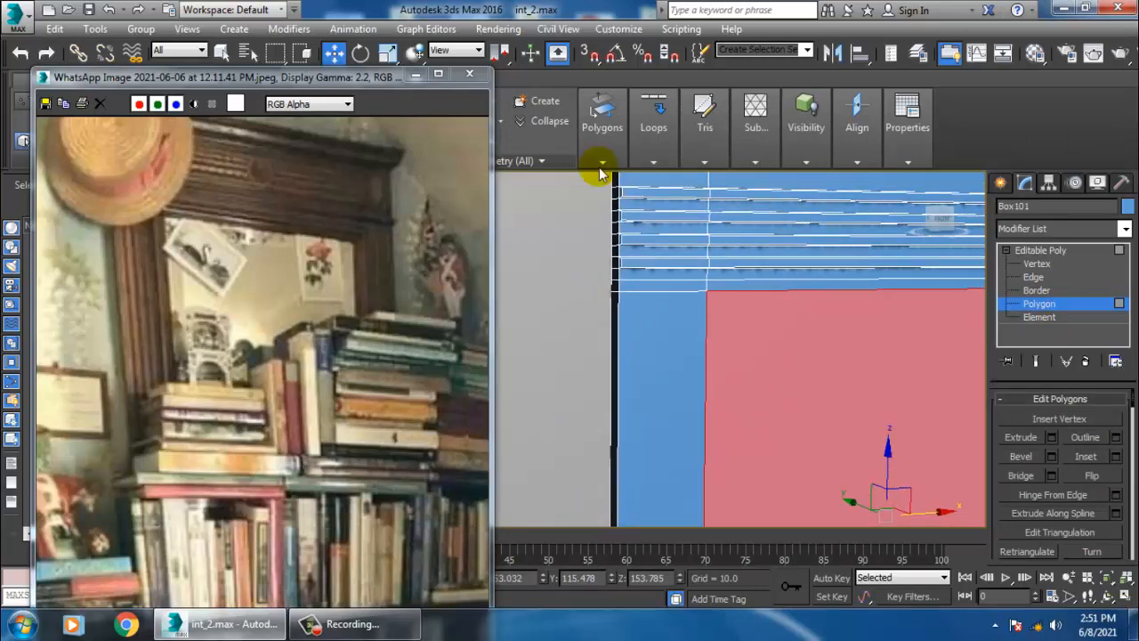
{"action": "left_click", "coordinate": [1056, 253]}
{"action": "left_click", "coordinate": [595, 100]}
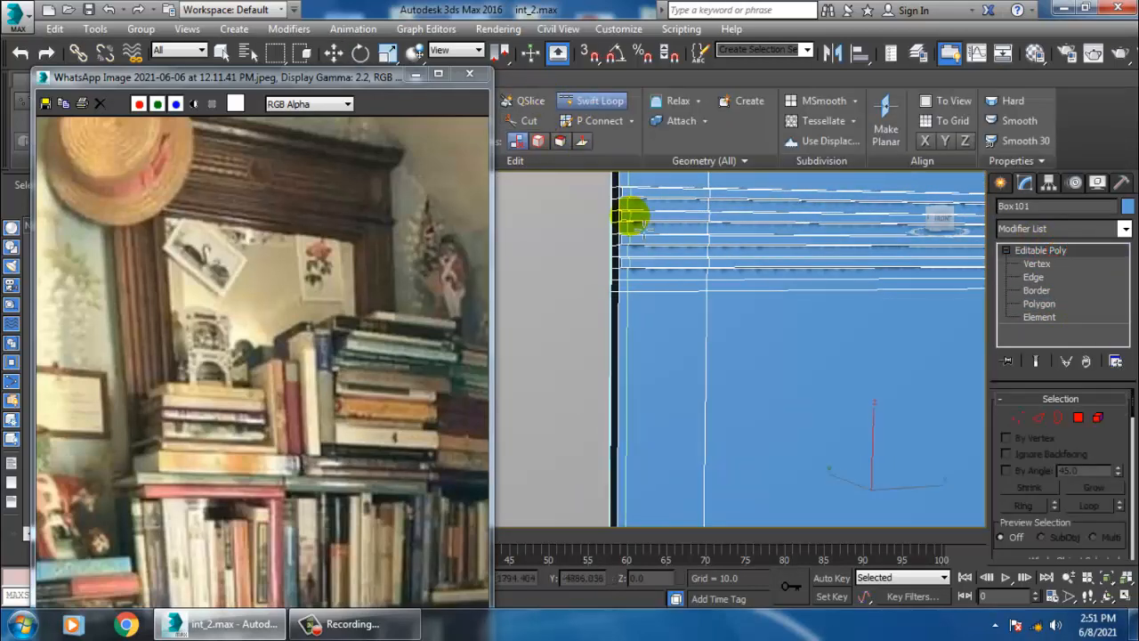
{"action": "left_click", "coordinate": [643, 239]}
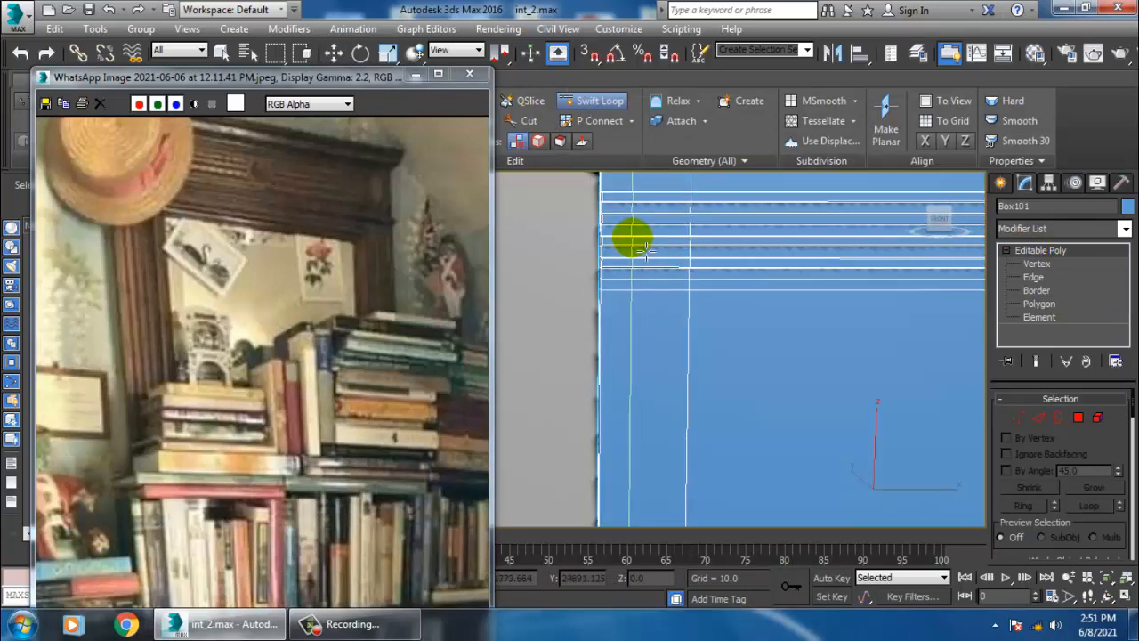
{"action": "left_click_drag", "start_coordinate": [640, 252], "coordinate": [630, 253]}
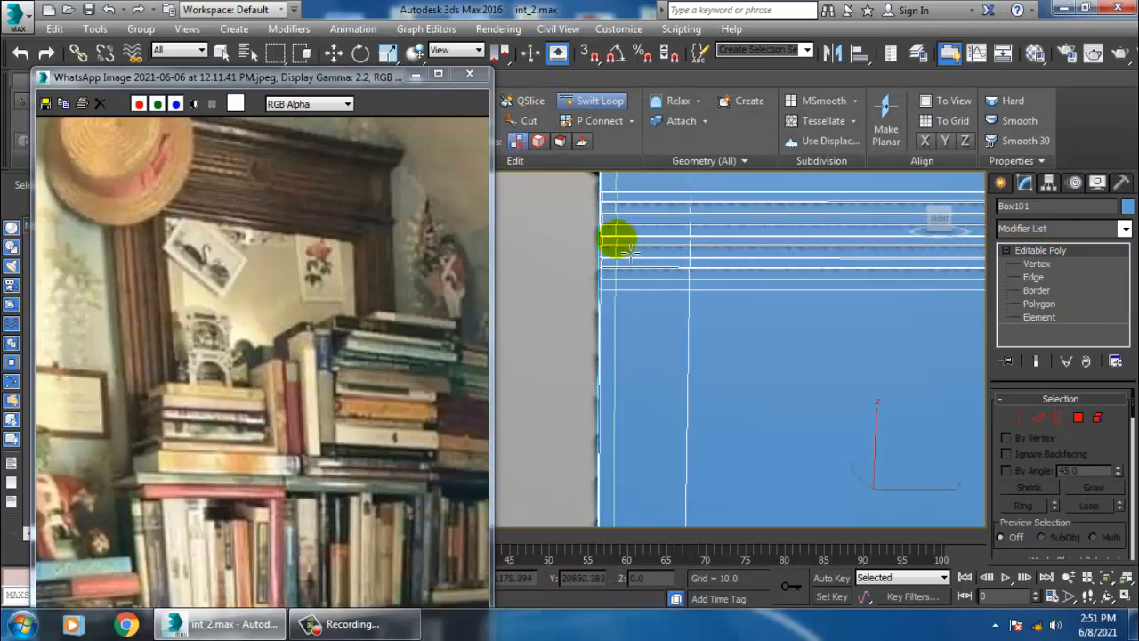
{"action": "left_click", "coordinate": [657, 249]}
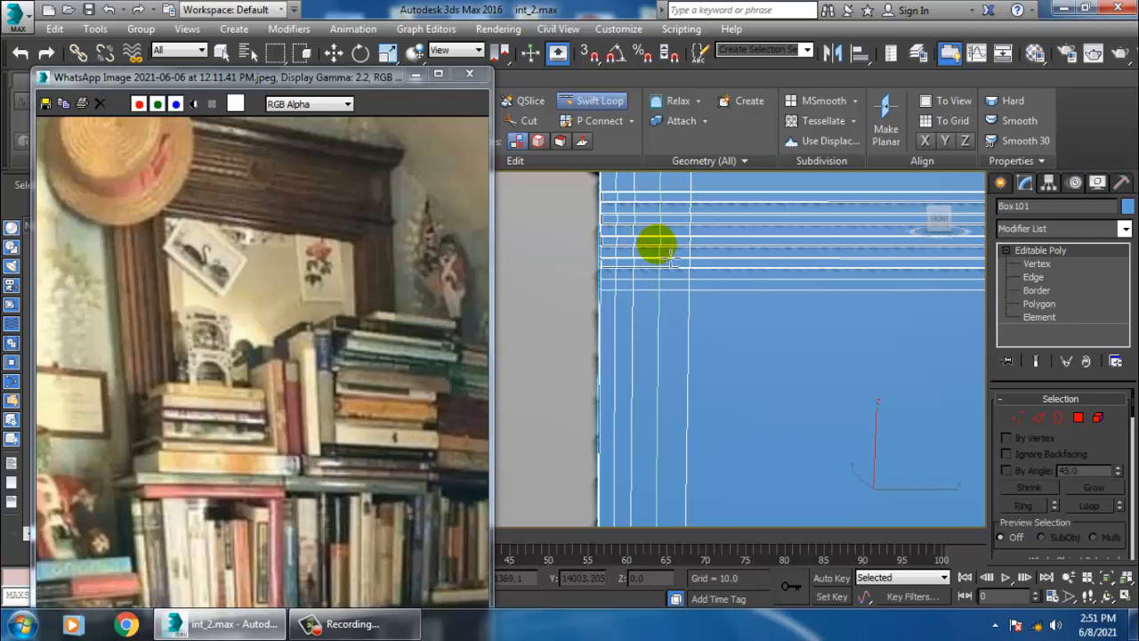
{"action": "left_click", "coordinate": [670, 249]}
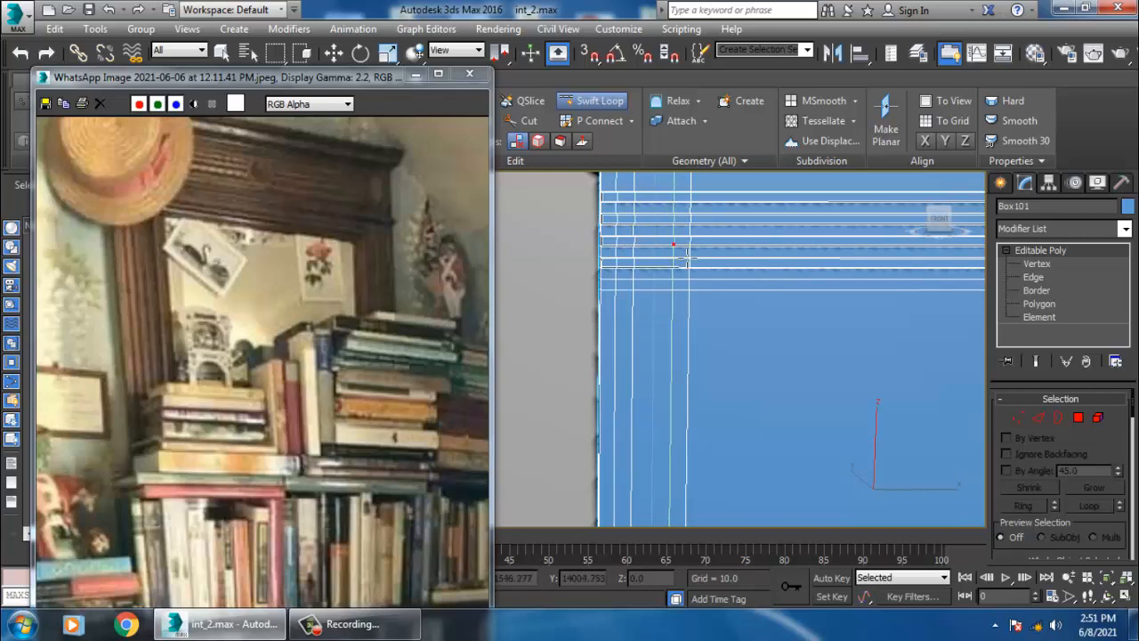
- Add vertical edge loops near the right edge of the bookshelf front with Swift Loop
{"action": "middle_click_drag", "start_coordinate": [958, 313], "coordinate": [667, 312]}
{"action": "middle_click_drag", "start_coordinate": [922, 326], "coordinate": [708, 342]}
{"action": "middle_click_drag", "start_coordinate": [586, 311], "coordinate": [730, 330]}
{"action": "left_click", "coordinate": [725, 323]}
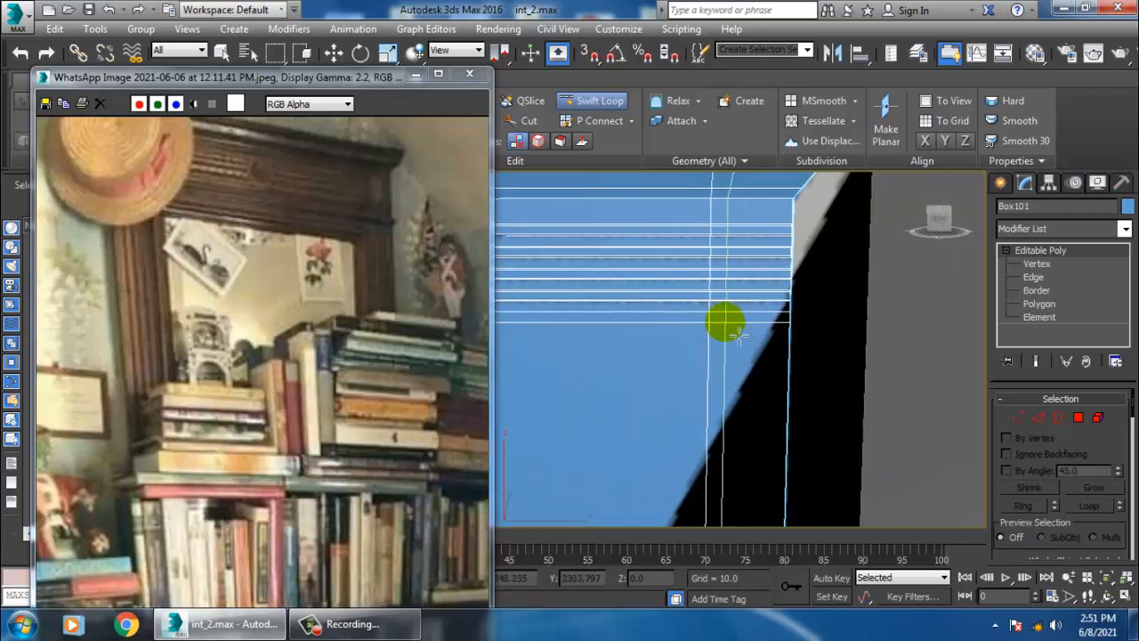
{"action": "left_click", "coordinate": [764, 323]}
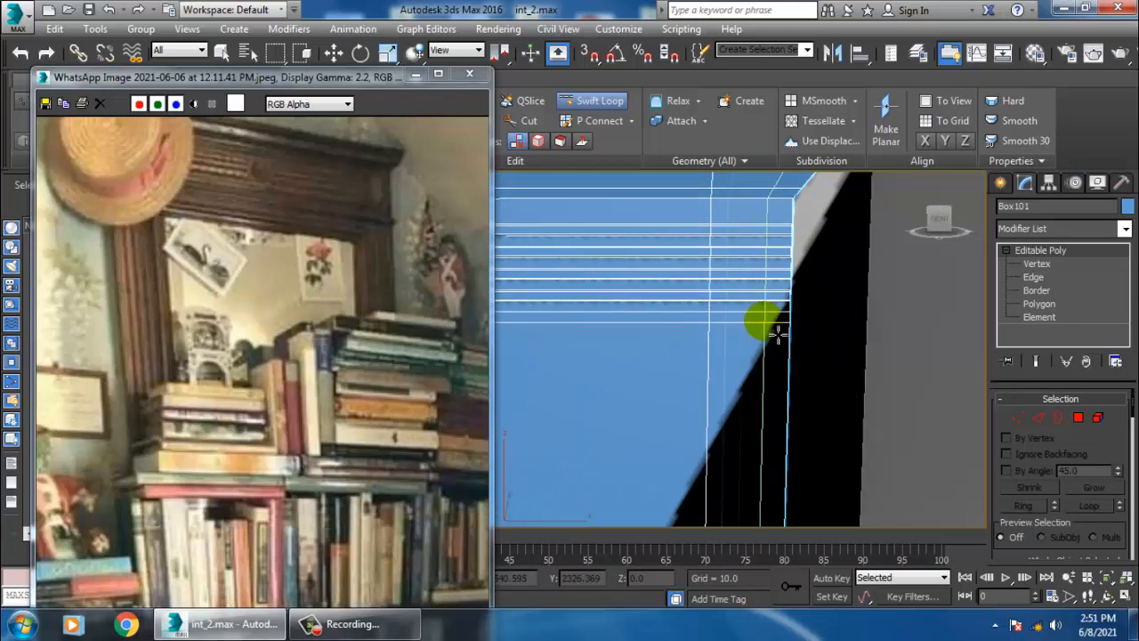
{"action": "scroll", "coordinate": [774, 327], "scroll_direction": "down", "scroll_amount": 5}
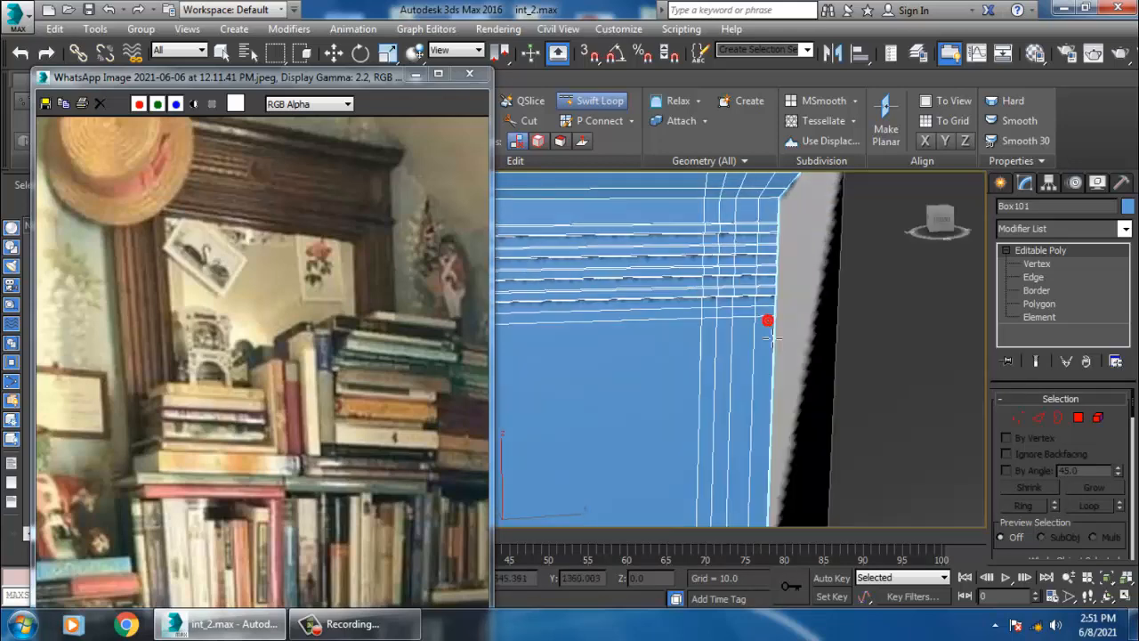
{"action": "scroll", "coordinate": [734, 280], "scroll_direction": "up", "scroll_amount": 5}
{"action": "scroll", "coordinate": [757, 319], "scroll_direction": "down", "scroll_amount": 5}
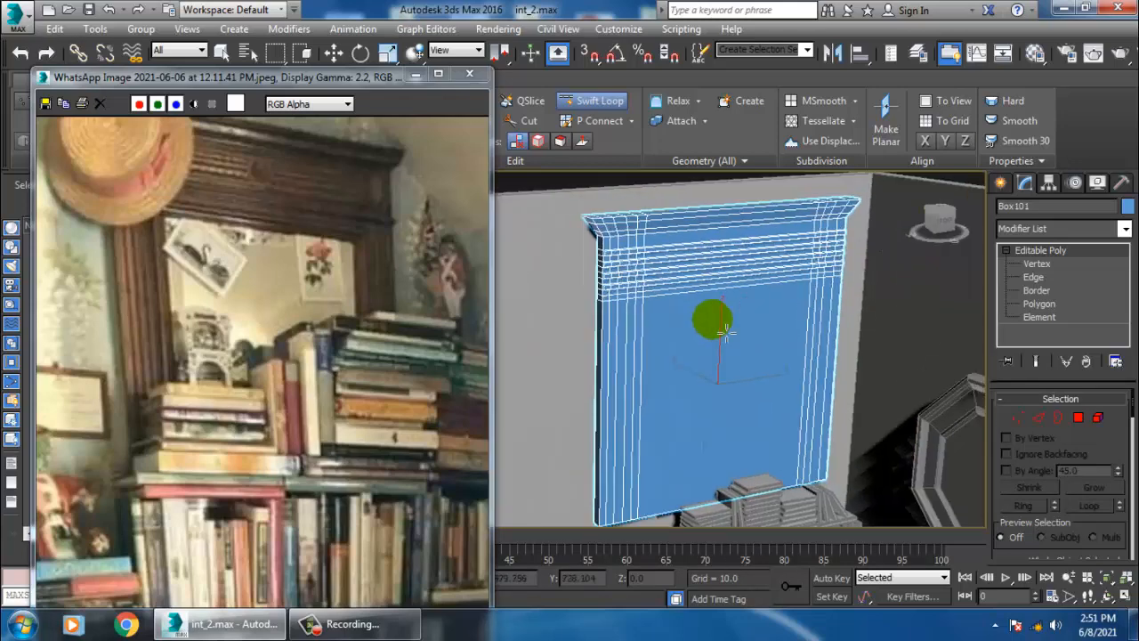
- Inset the bookshelf's large front panel polygon by 1.0
{"action": "middle_click_drag", "start_coordinate": [791, 298], "coordinate": [775, 302], "text": "alt"}
{"action": "key", "text": "w"}
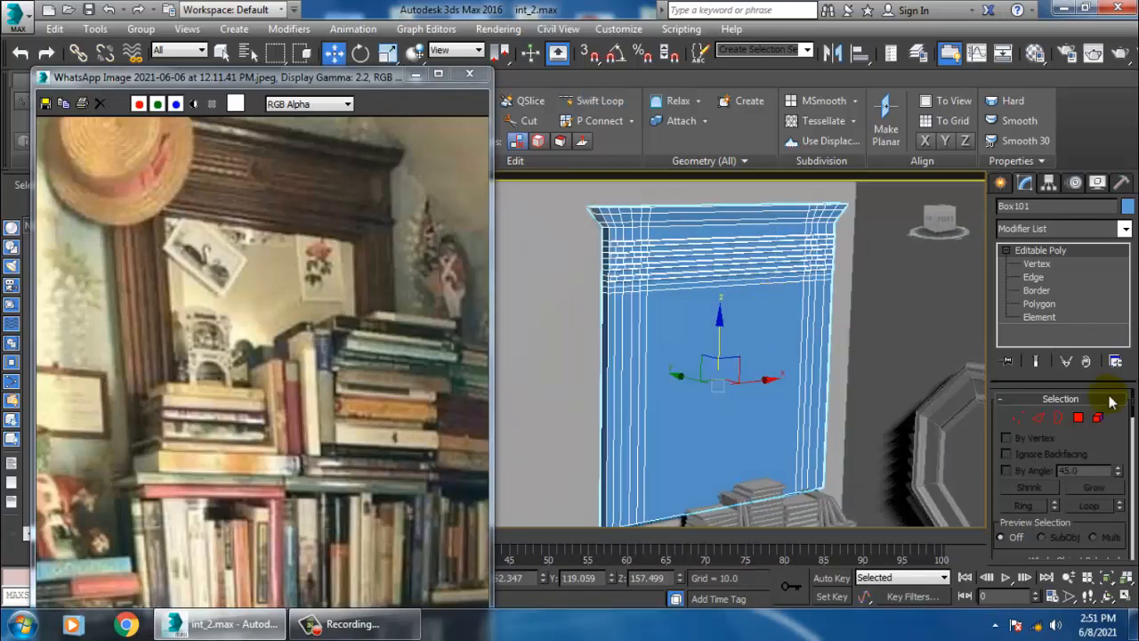
{"action": "left_click", "coordinate": [1039, 304]}
{"action": "left_click", "coordinate": [750, 389]}
{"action": "scroll", "coordinate": [757, 383], "scroll_direction": "up", "scroll_amount": 4}
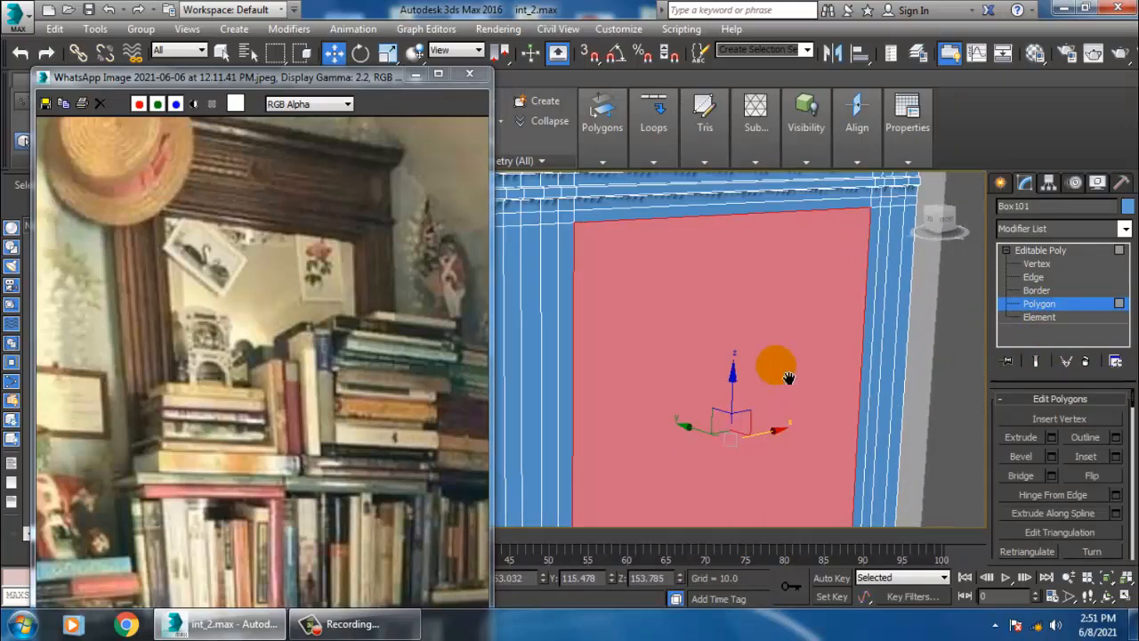
{"action": "middle_click_drag", "start_coordinate": [789, 378], "coordinate": [814, 389]}
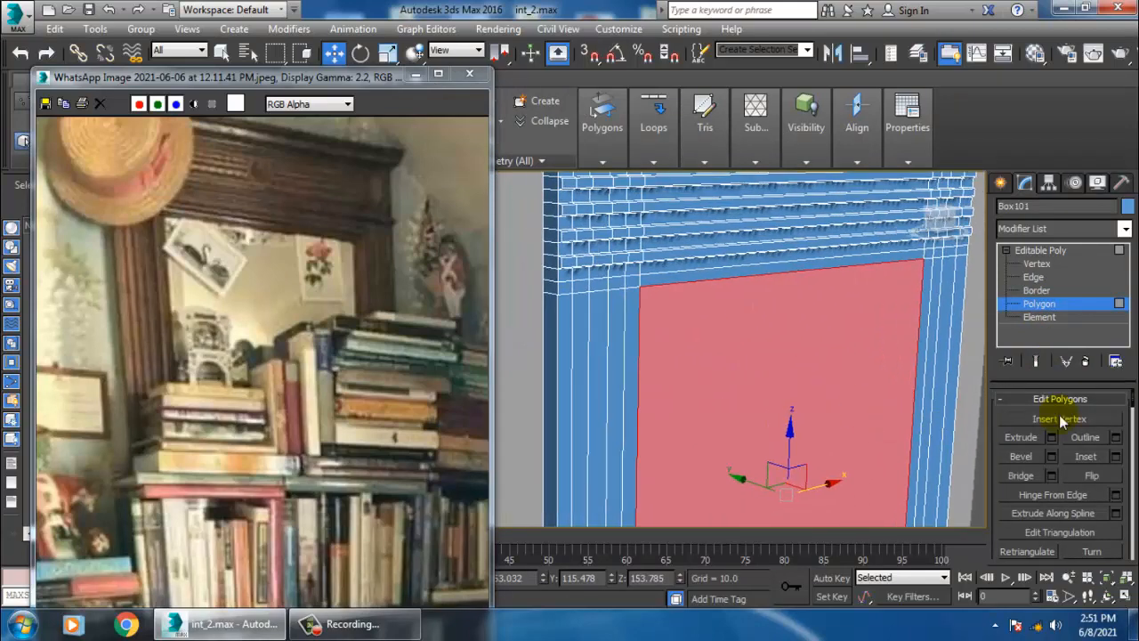
{"action": "left_click", "coordinate": [1116, 456]}
{"action": "left_click", "coordinate": [558, 406]}
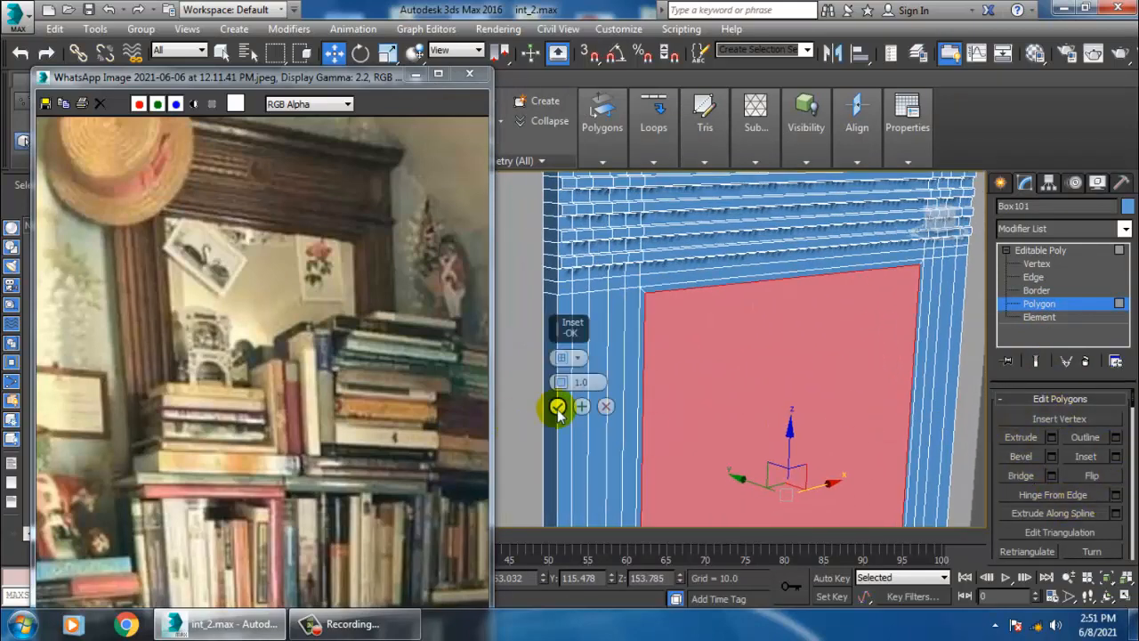
- Scale the inset polygon slightly and bevel it inward with a height of -2.039
{"action": "key", "text": "r"}
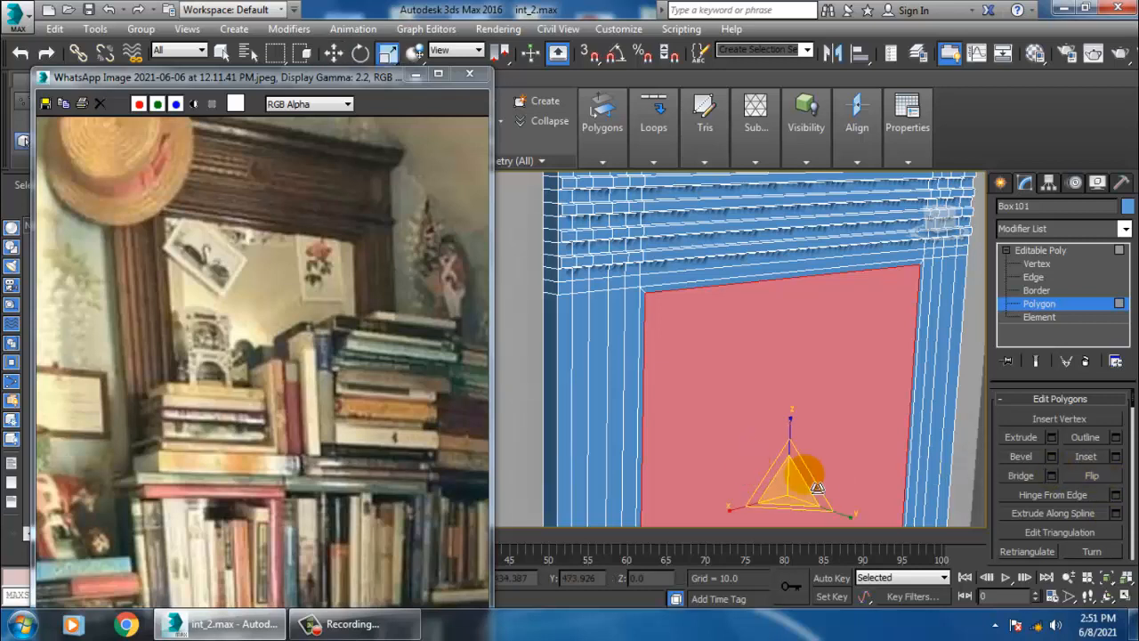
{"action": "left_click_drag", "start_coordinate": [801, 499], "coordinate": [821, 505]}
{"action": "key", "text": "w"}
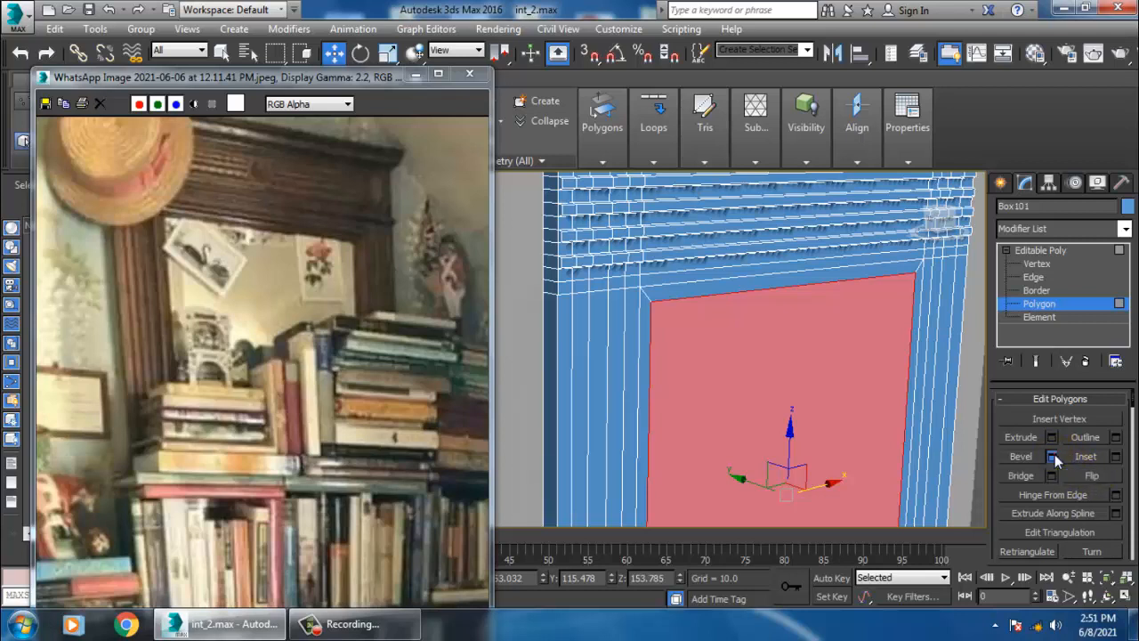
{"action": "left_click", "coordinate": [1053, 457]}
{"action": "left_click_drag", "start_coordinate": [559, 407], "coordinate": [586, 415]}
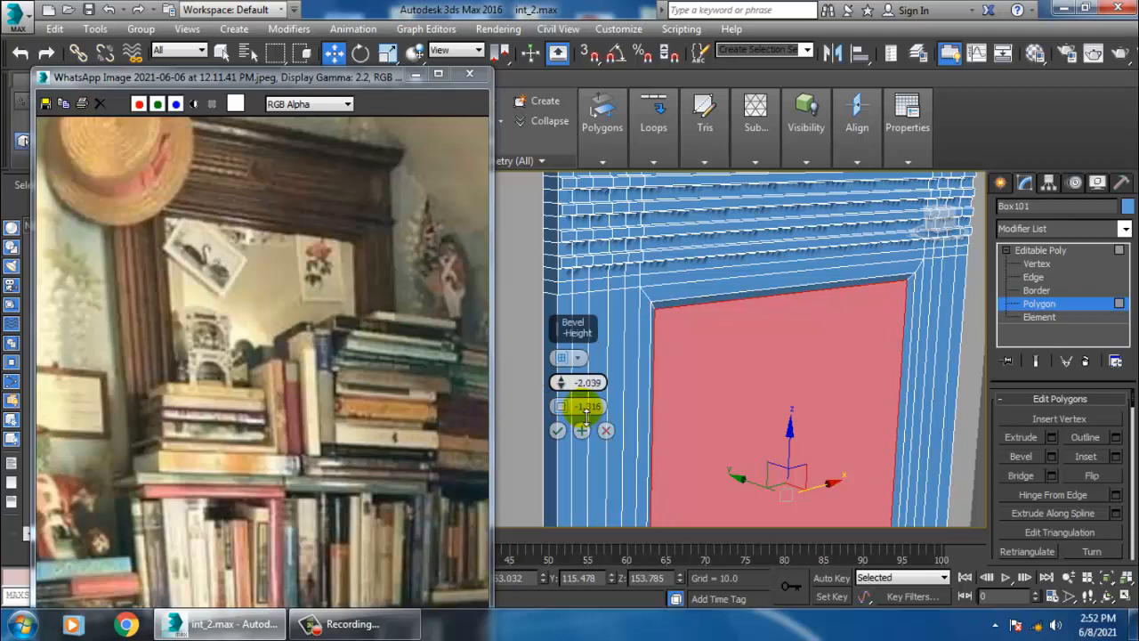
{"action": "left_click_drag", "start_coordinate": [561, 412], "coordinate": [569, 411]}
{"action": "left_click", "coordinate": [558, 430]}
- Select the edge loop around the recessed panel's inner border and chamfer it with amount 1.0 and 3 segments
{"action": "mouse_move", "coordinate": [866, 367]}
{"action": "middle_mouse_down", "text": "alt"}
{"action": "mouse_move", "coordinate": [917, 360]}
{"action": "mouse_move", "coordinate": [881, 355]}
{"action": "middle_mouse_up", "text": "alt"}
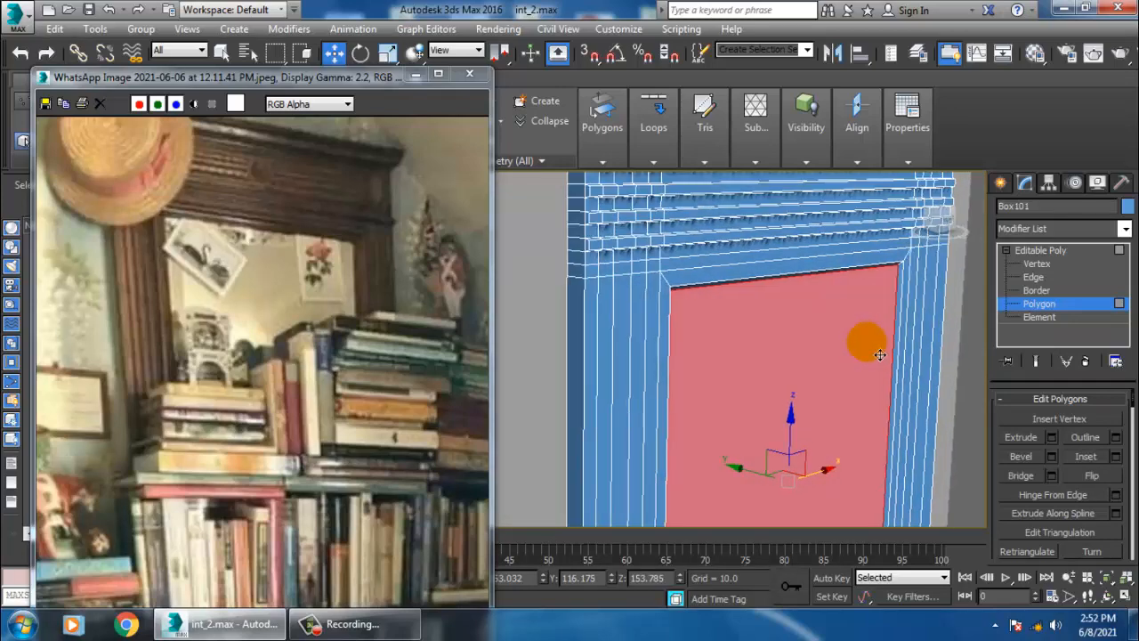
{"action": "left_click", "coordinate": [1042, 251]}
{"action": "left_click", "coordinate": [592, 101]}
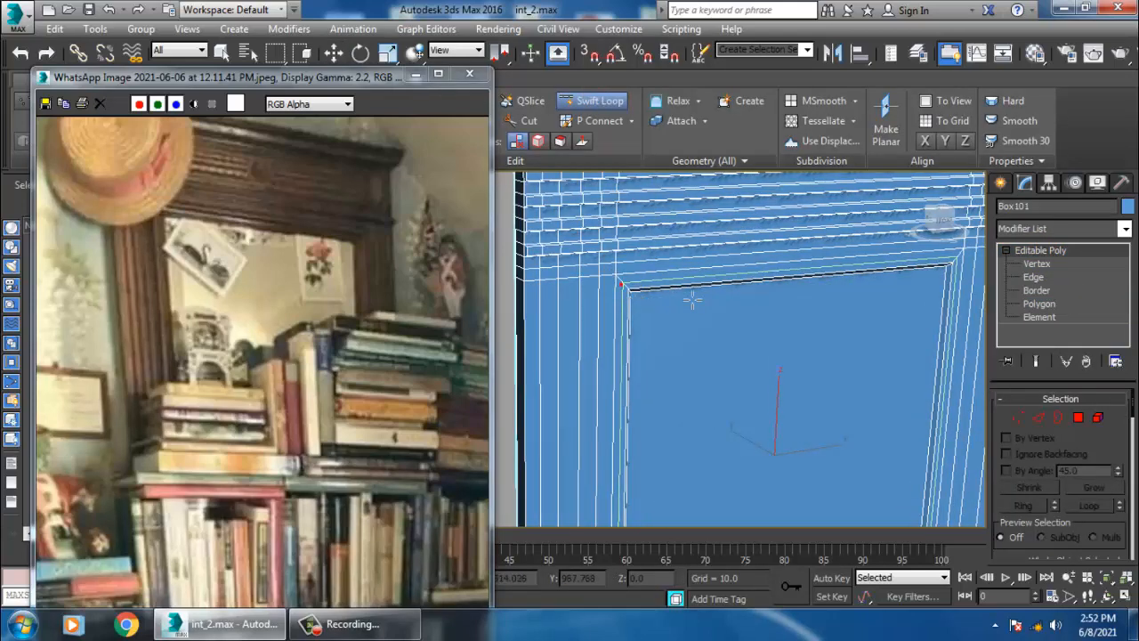
{"action": "scroll", "coordinate": [692, 300], "scroll_direction": "up", "scroll_amount": 3}
{"action": "key", "text": "w"}
{"action": "key", "text": "2"}
{"action": "middle_click_drag", "start_coordinate": [776, 397], "coordinate": [708, 390], "text": "alt"}
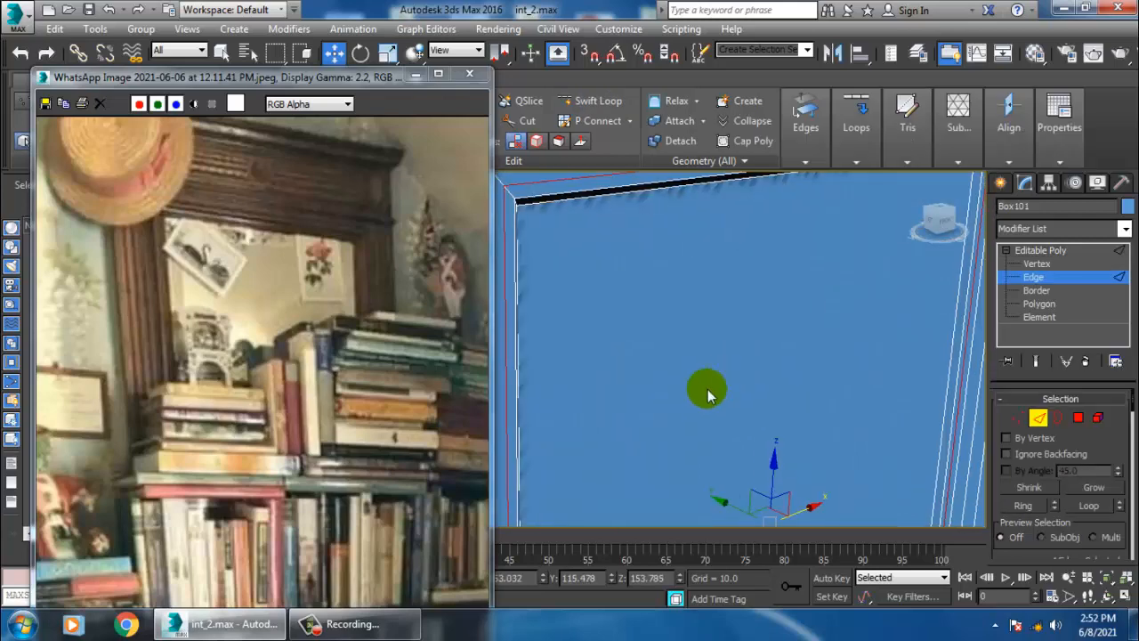
{"action": "scroll", "coordinate": [707, 396], "scroll_direction": "down", "scroll_amount": 3}
{"action": "left_click_drag", "start_coordinate": [713, 469], "coordinate": [717, 467]}
{"action": "middle_click_drag", "start_coordinate": [737, 419], "coordinate": [695, 384], "text": "alt"}
{"action": "scroll", "coordinate": [695, 399], "scroll_direction": "down", "scroll_amount": 3}
{"action": "scroll", "coordinate": [697, 389], "scroll_direction": "up", "scroll_amount": 5}
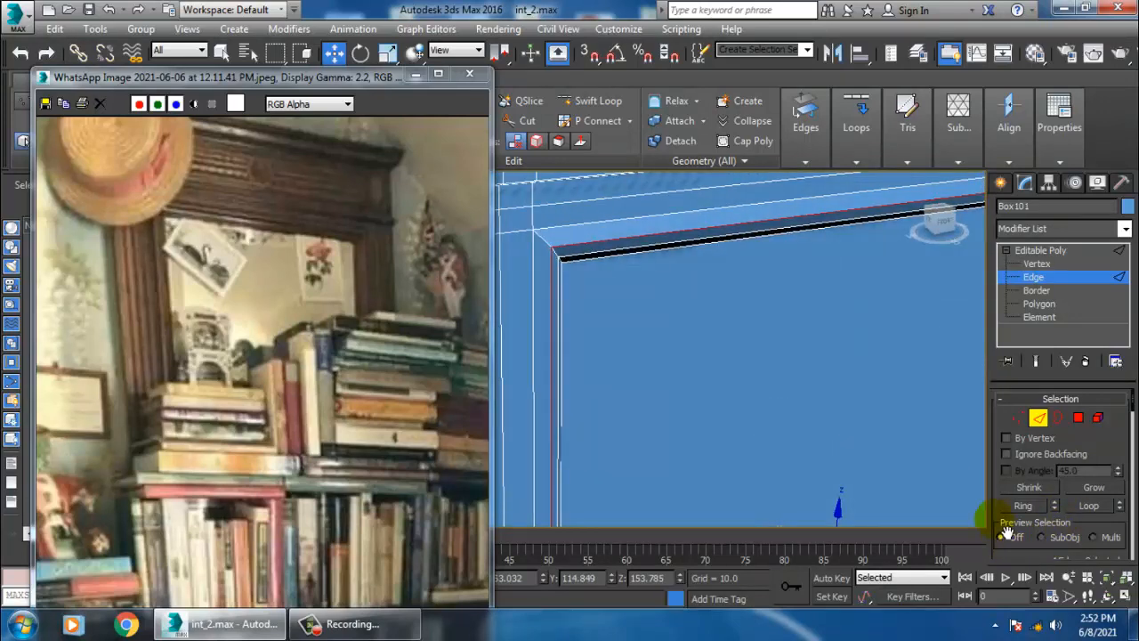
{"action": "left_click_drag", "start_coordinate": [1006, 532], "coordinate": [1003, 304]}
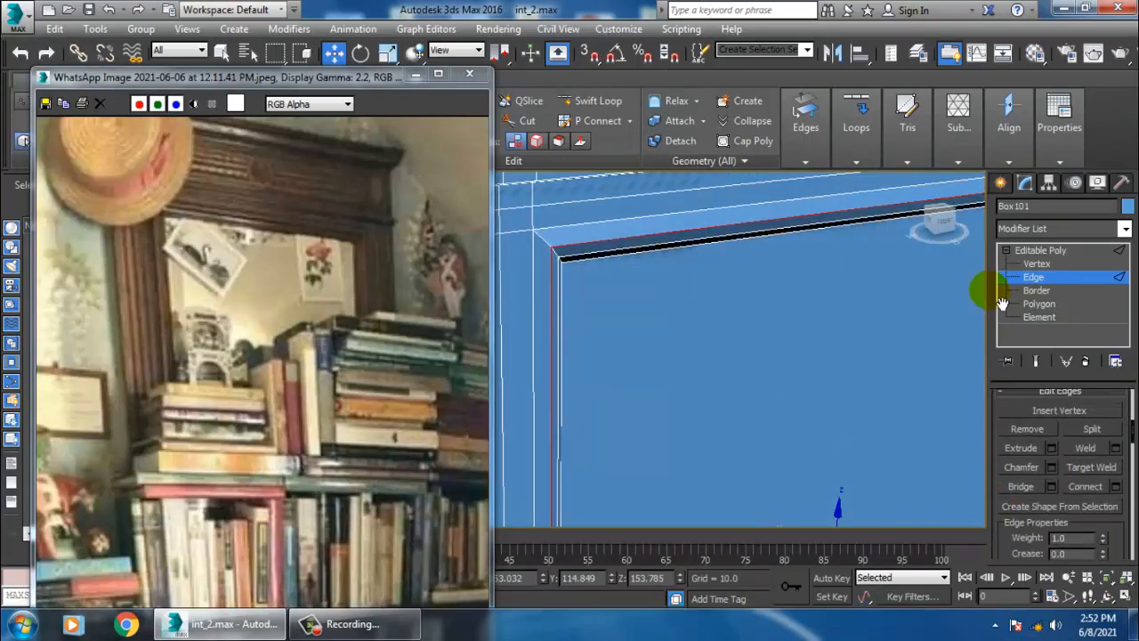
{"action": "left_click", "coordinate": [1052, 468]}
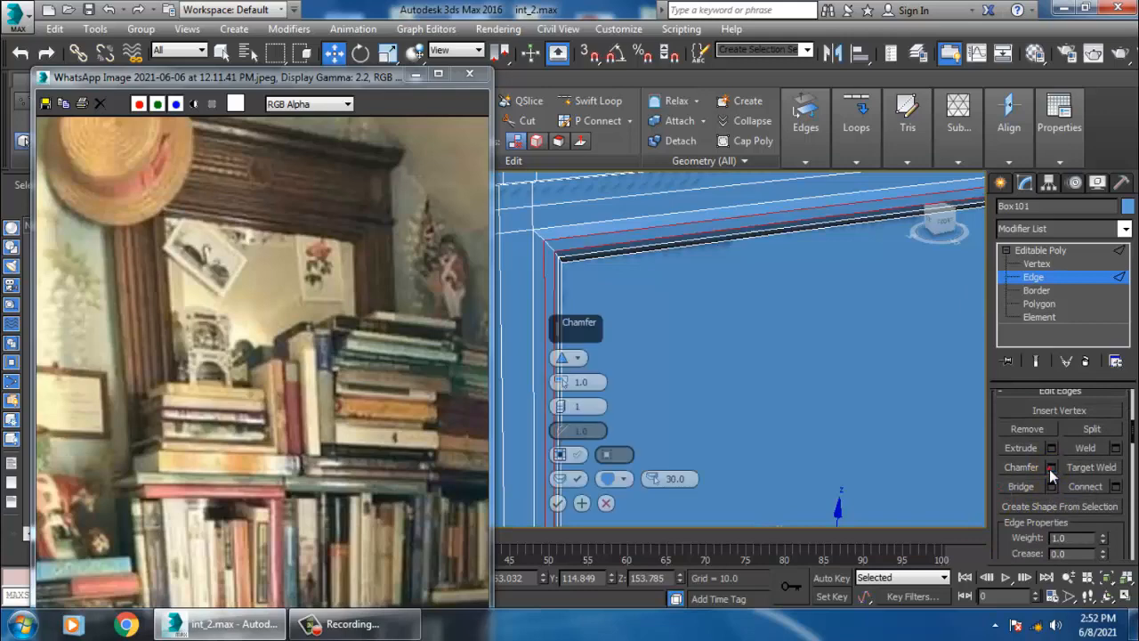
{"action": "left_click", "coordinate": [562, 404]}
{"action": "left_click", "coordinate": [561, 404]}
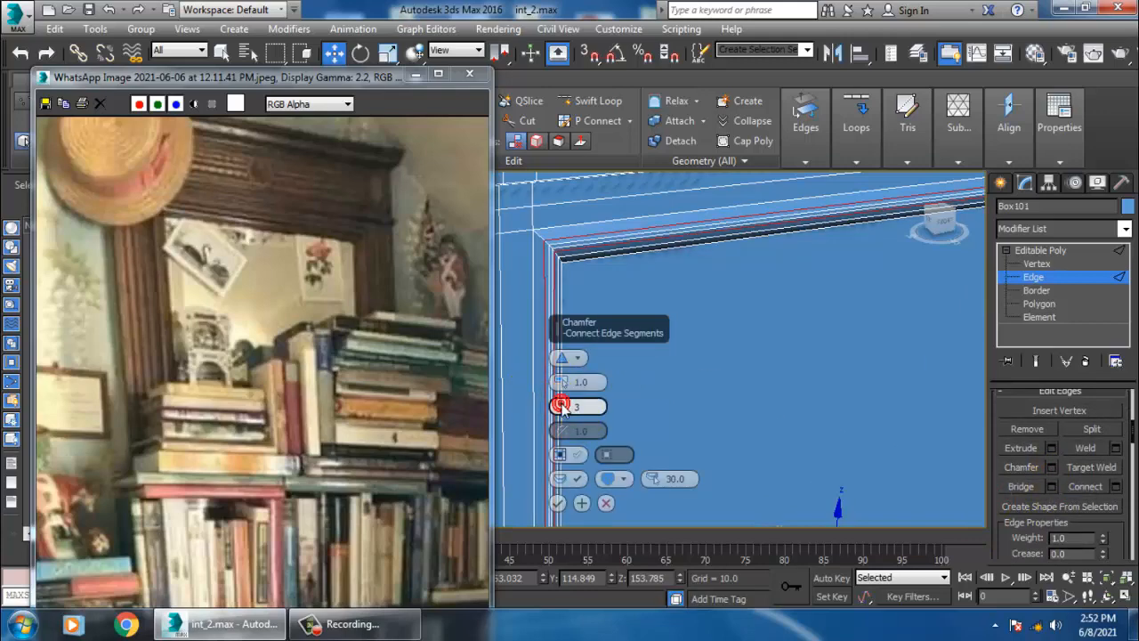
{"action": "left_click", "coordinate": [574, 501]}
- Examine the bookshelf's top moulding closely and from the front view
{"action": "middle_click_drag", "start_coordinate": [644, 430], "coordinate": [743, 373], "text": "alt"}
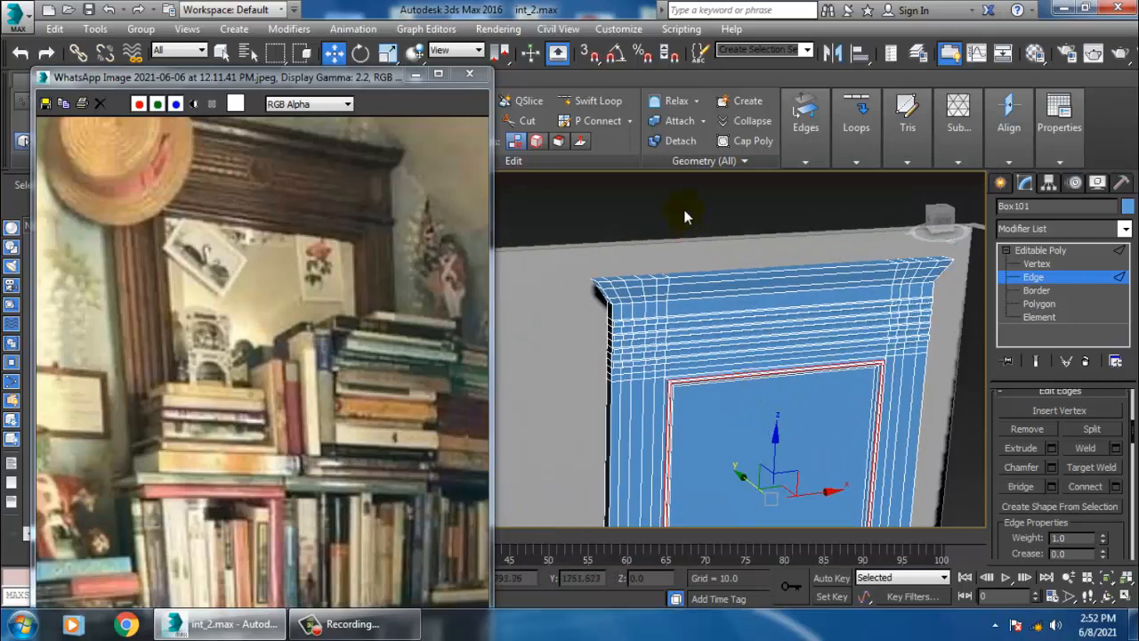
{"action": "left_click", "coordinate": [685, 216]}
{"action": "middle_click_drag", "start_coordinate": [701, 278], "coordinate": [709, 328], "text": "alt"}
{"action": "scroll", "coordinate": [707, 330], "scroll_direction": "up", "scroll_amount": 5}
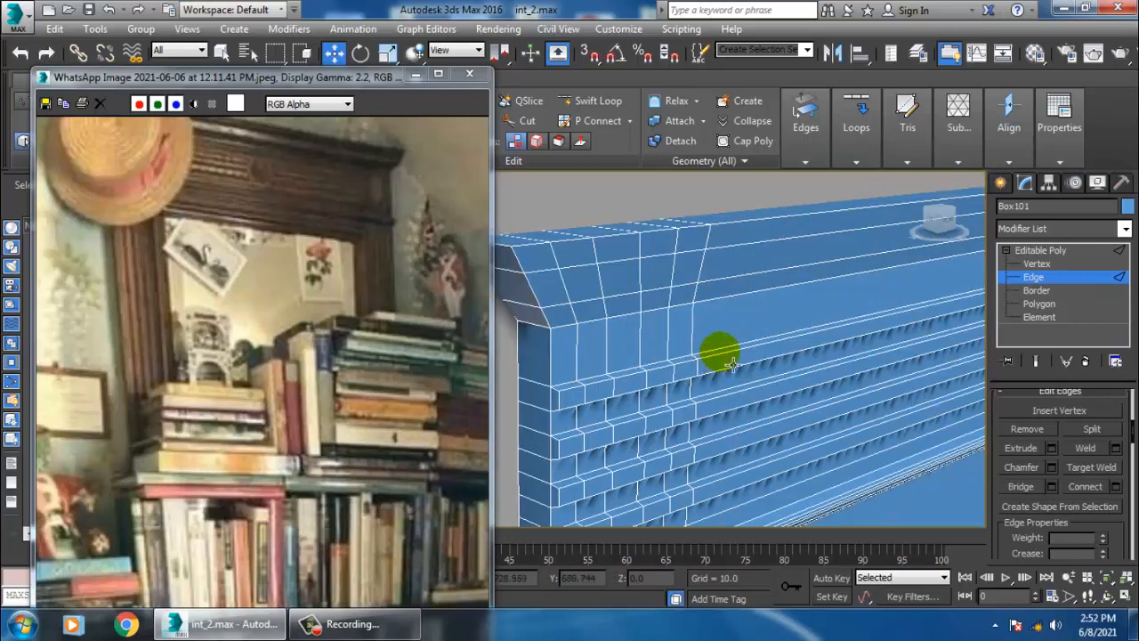
{"action": "scroll", "coordinate": [795, 376], "scroll_direction": "down", "scroll_amount": 5}
{"action": "middle_click_drag", "start_coordinate": [790, 374], "coordinate": [712, 343], "text": "alt"}
{"action": "scroll", "coordinate": [684, 340], "scroll_direction": "up", "scroll_amount": 3}
{"action": "key", "text": "alt+w"}
{"action": "left_click", "coordinate": [759, 301]}
{"action": "key", "text": "alt+w"}
{"action": "scroll", "coordinate": [758, 311], "scroll_direction": "down", "scroll_amount": 5}
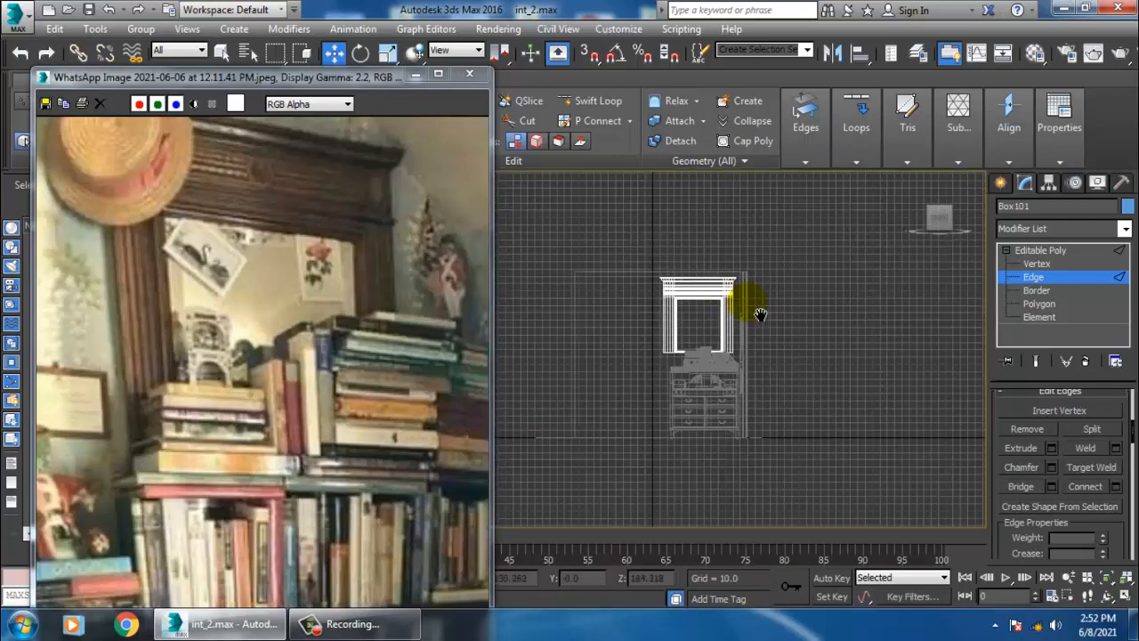
{"action": "scroll", "coordinate": [775, 369], "scroll_direction": "up", "scroll_amount": 3}
{"action": "middle_click_drag", "start_coordinate": [758, 313], "coordinate": [866, 452]}
{"action": "scroll", "coordinate": [774, 371], "scroll_direction": "up", "scroll_amount": 3}
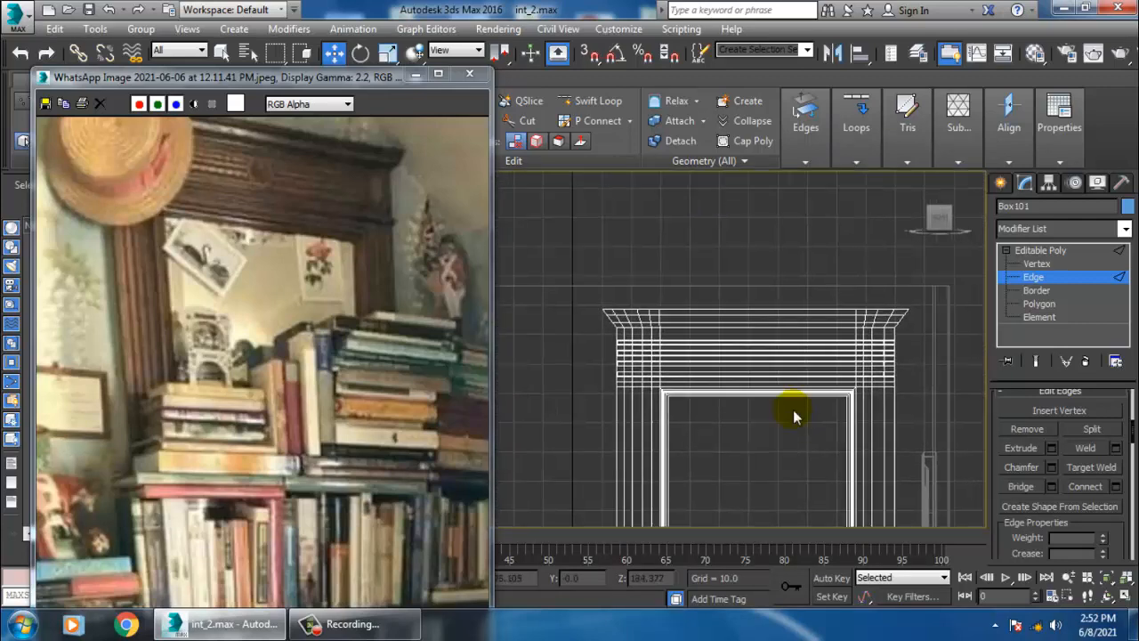
- Widen the top cornice's upper edge by scaling its top vertices outward
{"action": "key", "text": "1"}
{"action": "left_click_drag", "start_coordinate": [956, 338], "coordinate": [955, 336]}
{"action": "scroll", "coordinate": [778, 338], "scroll_direction": "up", "scroll_amount": 2}
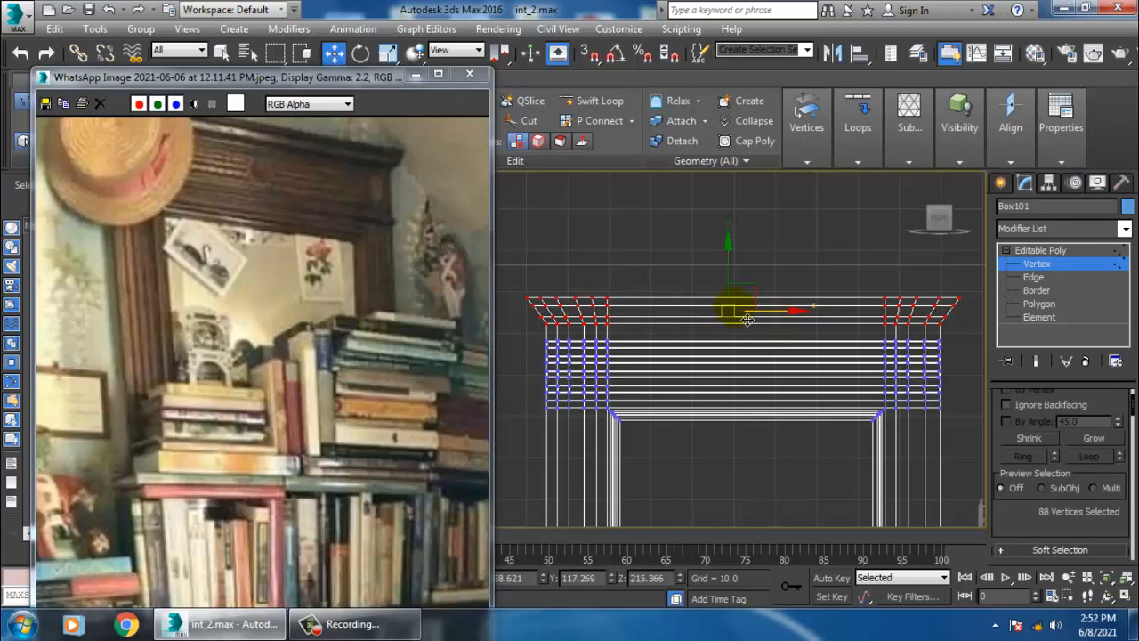
{"action": "left_click_drag", "start_coordinate": [741, 266], "coordinate": [738, 262]}
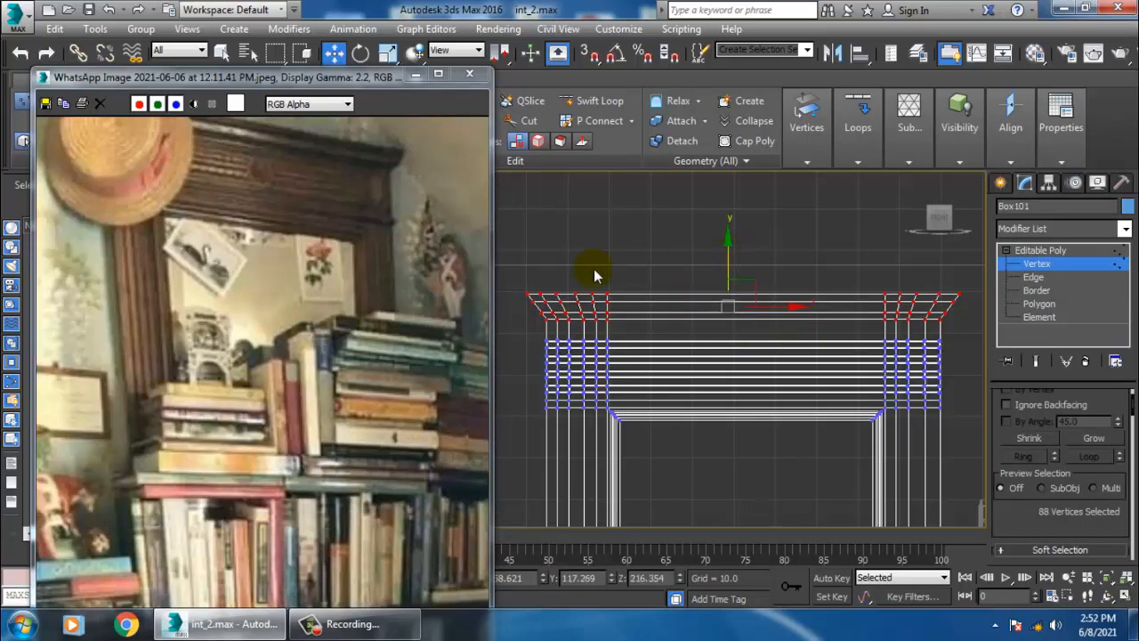
{"action": "left_click_drag", "start_coordinate": [539, 331], "coordinate": [551, 329]}
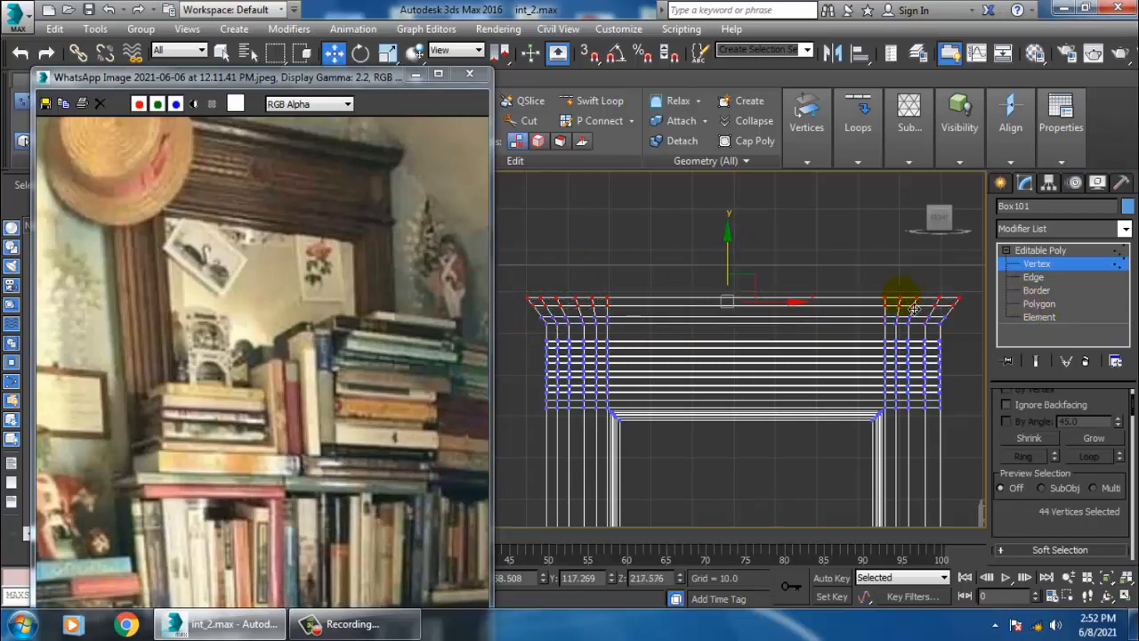
{"action": "key", "text": "r"}
{"action": "key", "text": "w"}
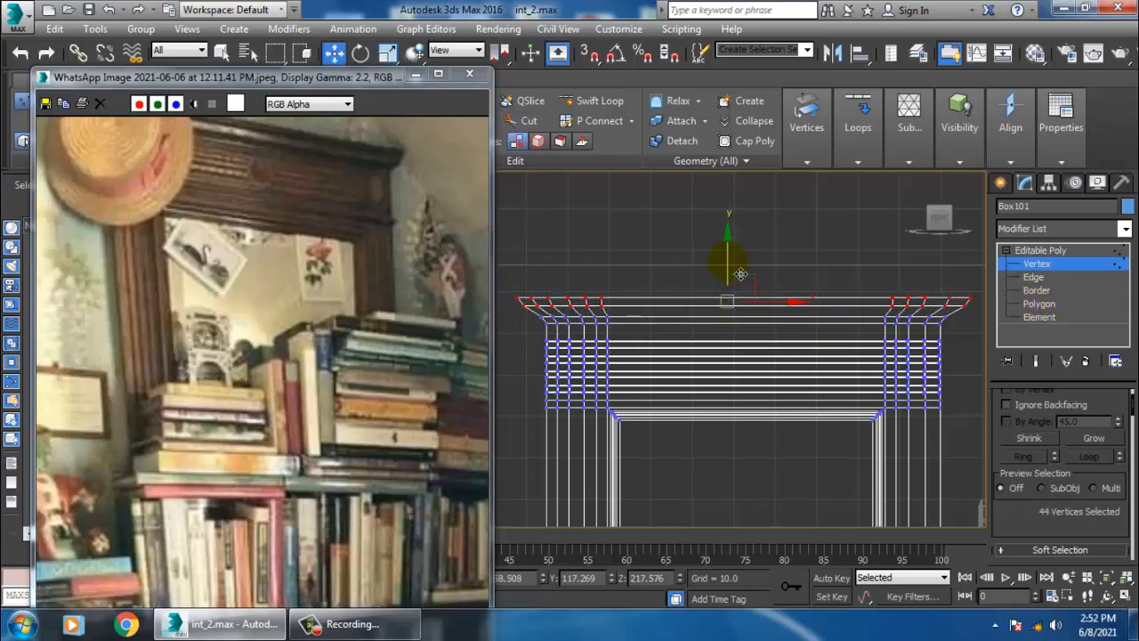
{"action": "left_click_drag", "start_coordinate": [739, 271], "coordinate": [741, 268]}
{"action": "key", "text": "r"}
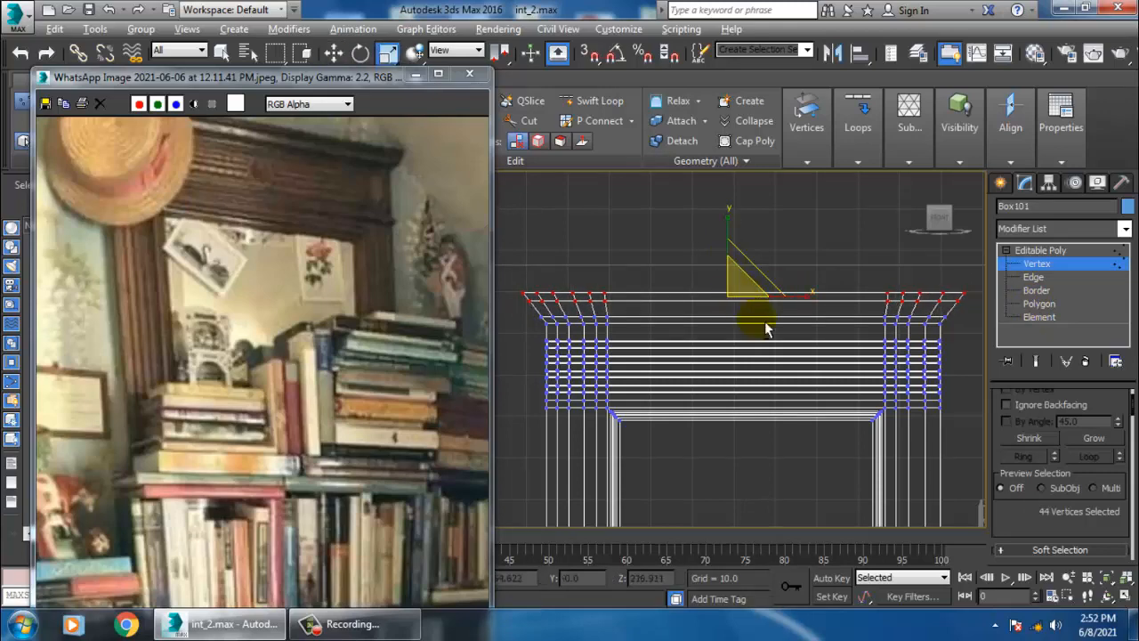
{"action": "key", "text": "alt+w"}
{"action": "right_click", "coordinate": [825, 417]}
{"action": "key", "text": "alt+w"}
{"action": "scroll", "coordinate": [781, 400], "scroll_direction": "down", "scroll_amount": 4}
{"action": "middle_click_drag", "start_coordinate": [781, 400], "coordinate": [749, 306]}
{"action": "mouse_move", "coordinate": [817, 349]}
{"action": "middle_mouse_down", "text": "alt"}
{"action": "mouse_move", "coordinate": [791, 365]}
{"action": "mouse_move", "coordinate": [775, 356]}
{"action": "mouse_move", "coordinate": [823, 366]}
{"action": "middle_mouse_up", "text": "alt"}
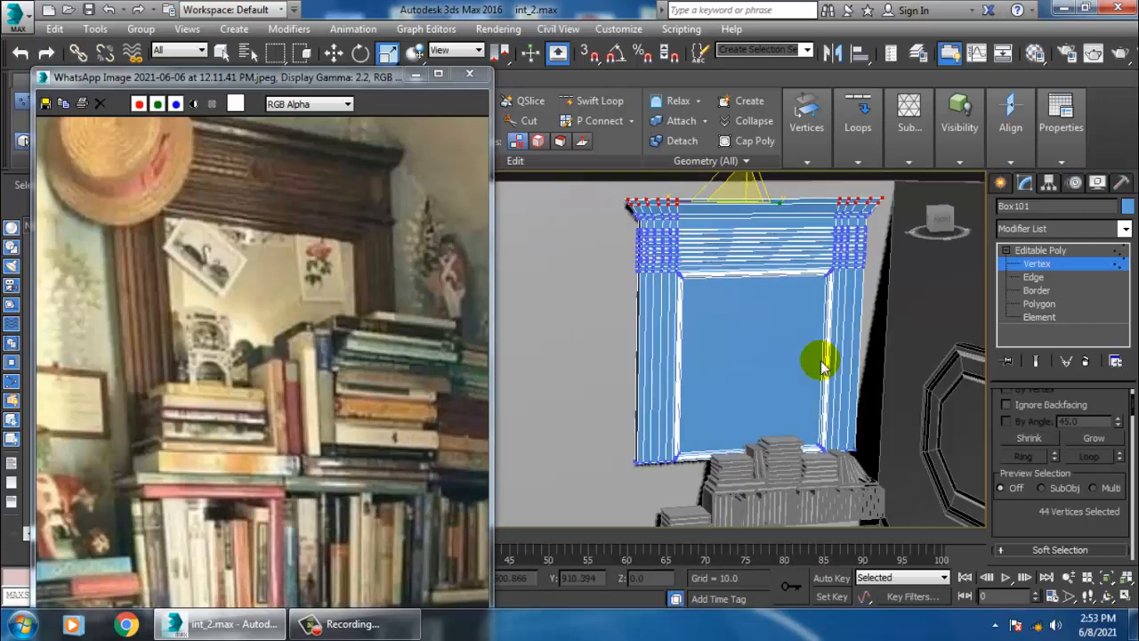
- Select the bookshelf's bottom vertices and move them down about 23 units to lengthen the frame
{"action": "left_click", "coordinate": [1073, 252]}
{"action": "mouse_move", "coordinate": [783, 419]}
{"action": "middle_mouse_down", "text": "alt"}
{"action": "mouse_move", "coordinate": [756, 414]}
{"action": "mouse_move", "coordinate": [797, 435]}
{"action": "middle_mouse_up", "text": "alt"}
{"action": "key", "text": "1"}
{"action": "left_click_drag", "start_coordinate": [572, 394], "coordinate": [981, 518]}
{"action": "key", "text": "w"}
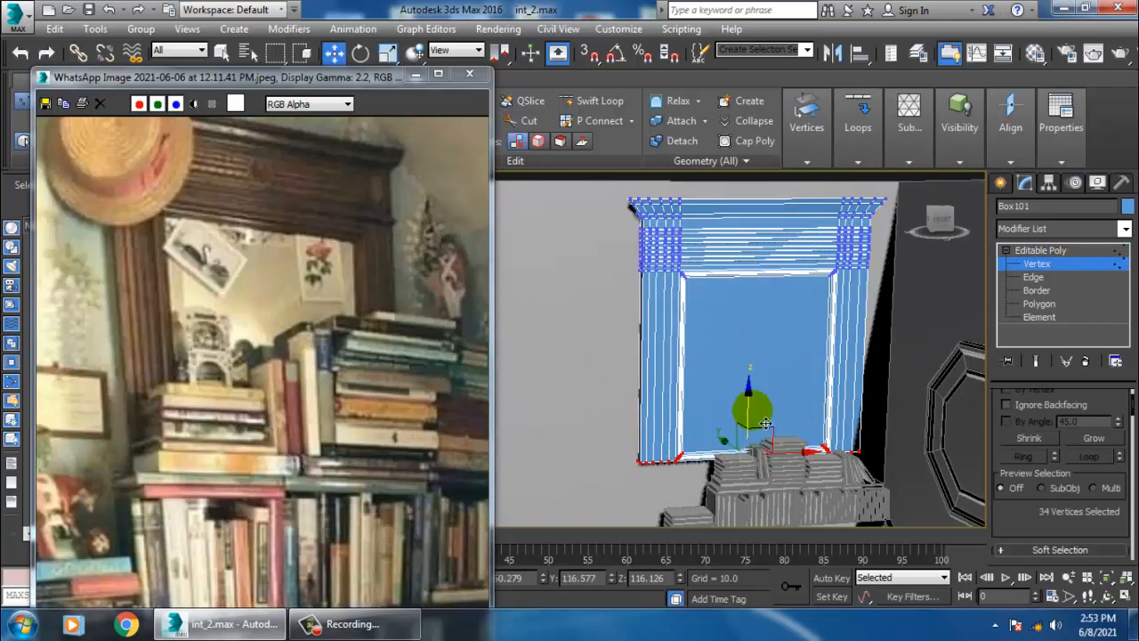
{"action": "left_click_drag", "start_coordinate": [757, 416], "coordinate": [787, 470]}
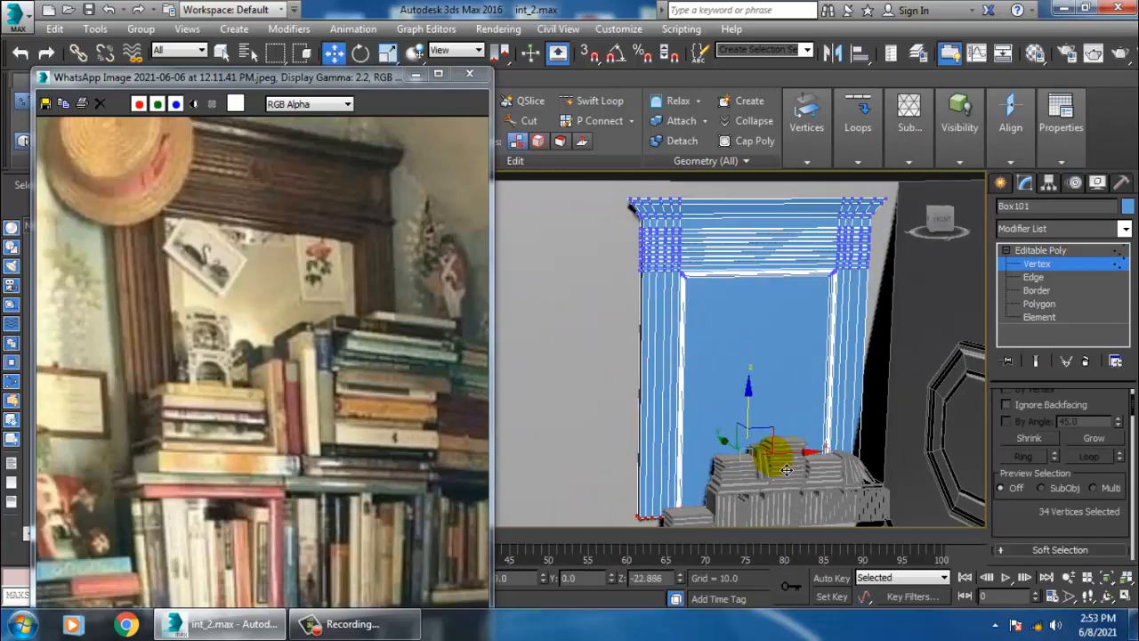
{"action": "middle_click_drag", "start_coordinate": [790, 478], "coordinate": [780, 439], "text": "alt"}
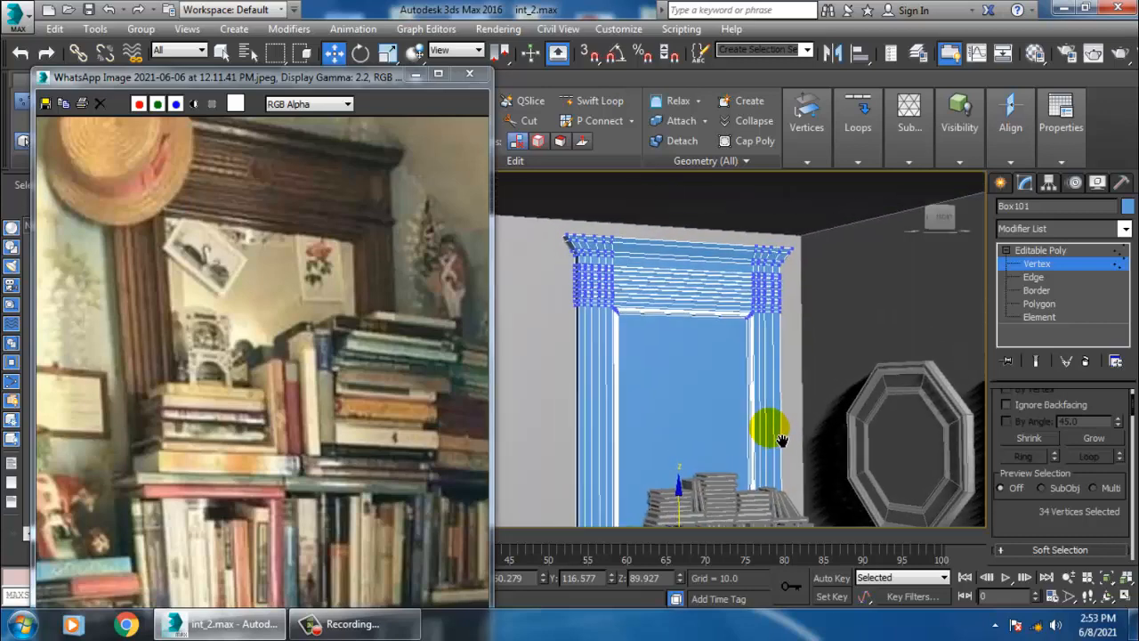
- Select the vertices of the bookshelf's top section and move them slightly down
{"action": "left_click_drag", "start_coordinate": [534, 225], "coordinate": [763, 326]}
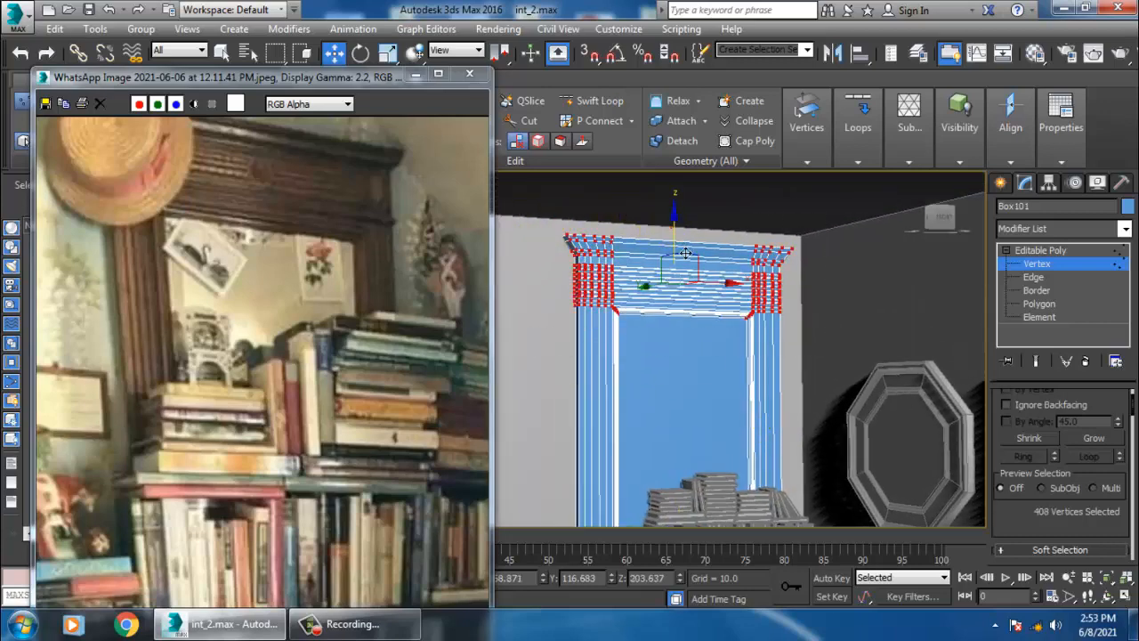
{"action": "left_click_drag", "start_coordinate": [685, 254], "coordinate": [680, 263]}
{"action": "middle_click_drag", "start_coordinate": [681, 262], "coordinate": [802, 340], "text": "alt"}
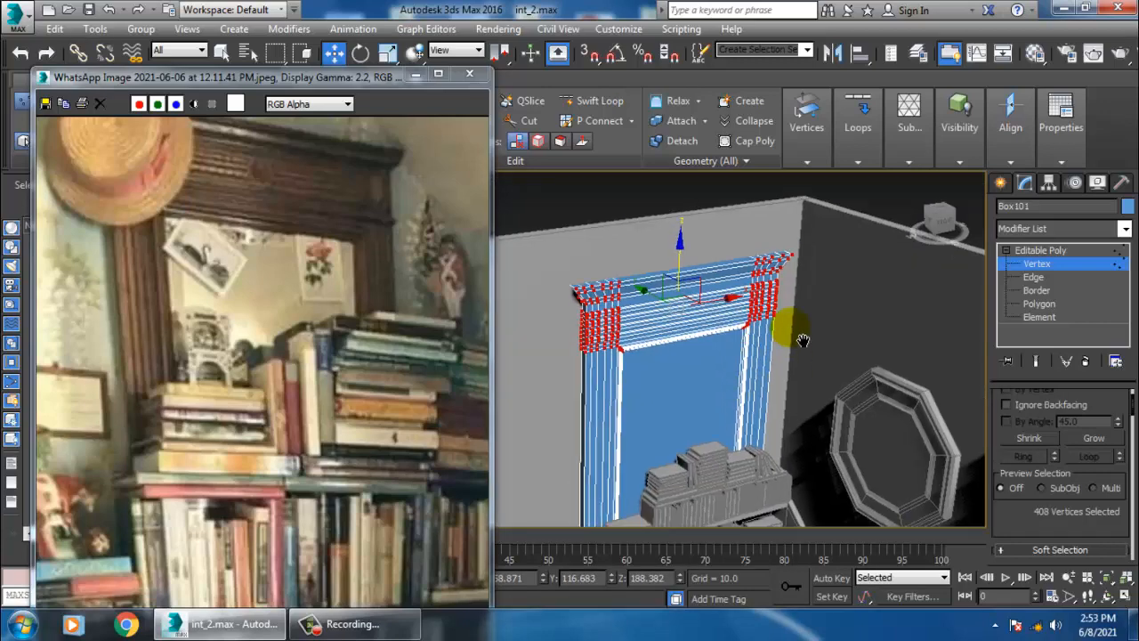
- Create a plane about 12 by 22 on the recessed back panel and set its length and width segments to 1
{"action": "scroll", "coordinate": [802, 340], "scroll_direction": "up", "scroll_amount": 8}
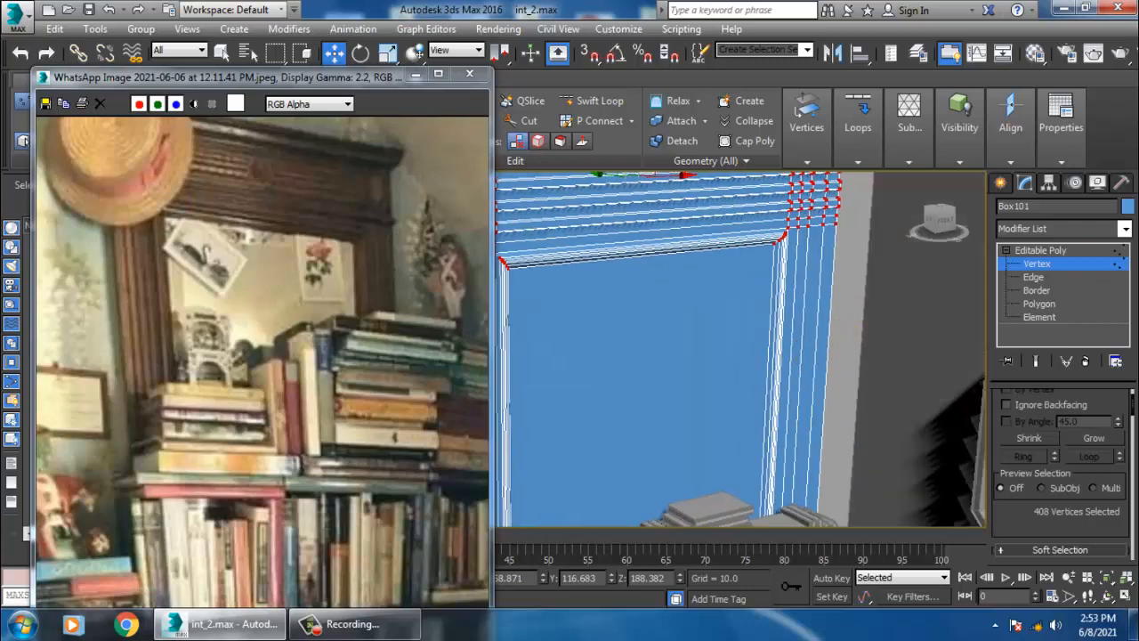
{"action": "left_click", "coordinate": [1001, 185]}
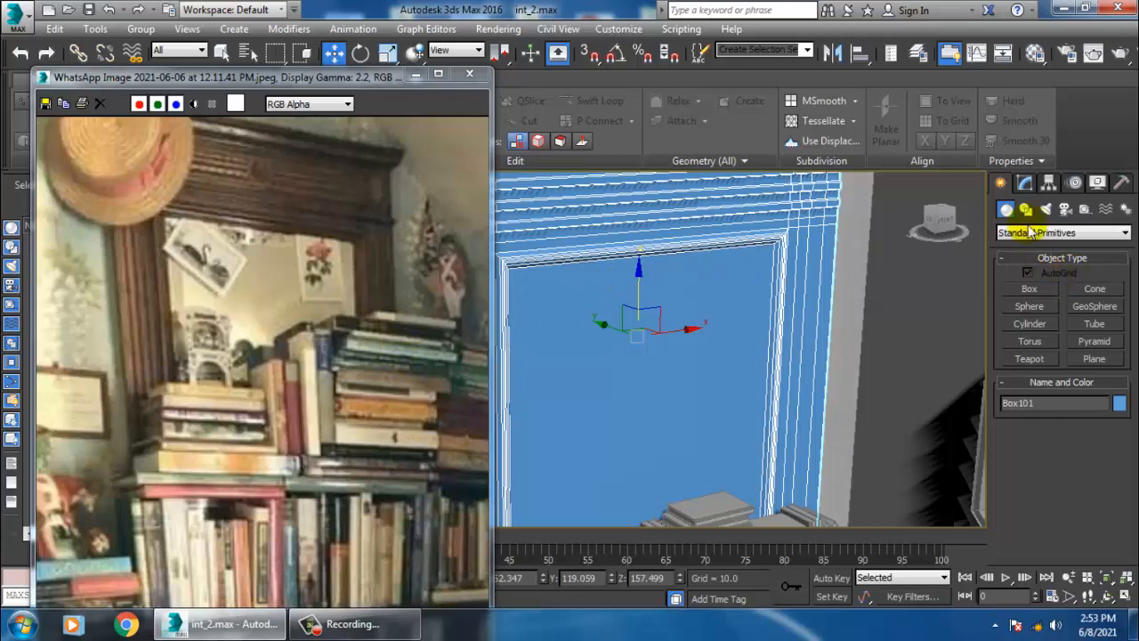
{"action": "left_click", "coordinate": [1096, 360]}
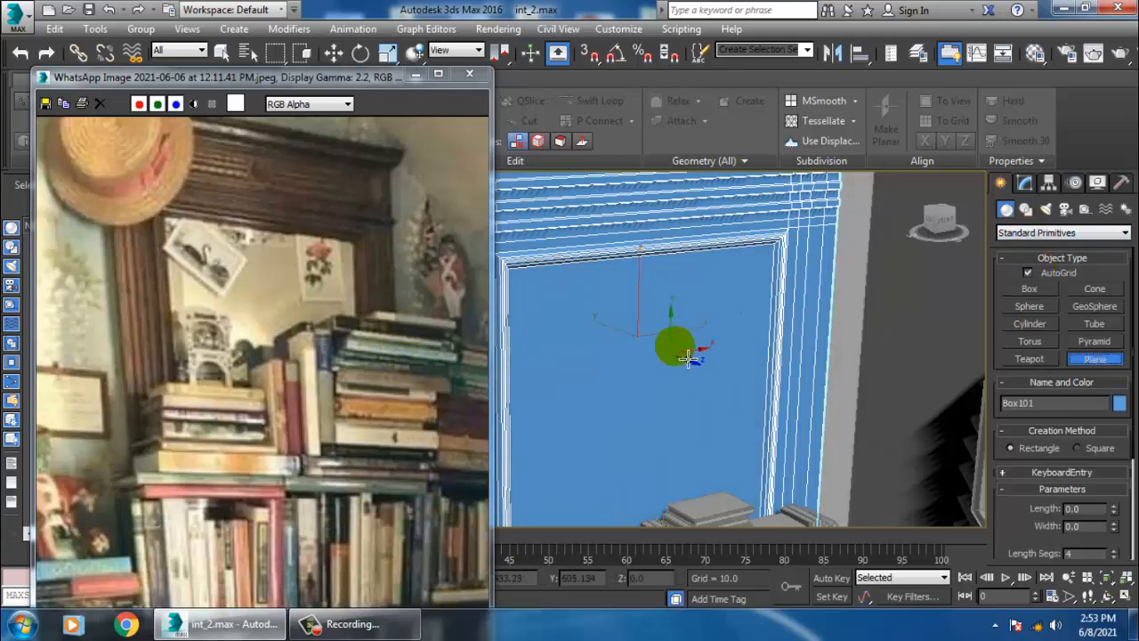
{"action": "left_click_drag", "start_coordinate": [628, 274], "coordinate": [714, 326]}
{"action": "right_click", "coordinate": [715, 326]}
{"action": "left_click", "coordinate": [1025, 184]}
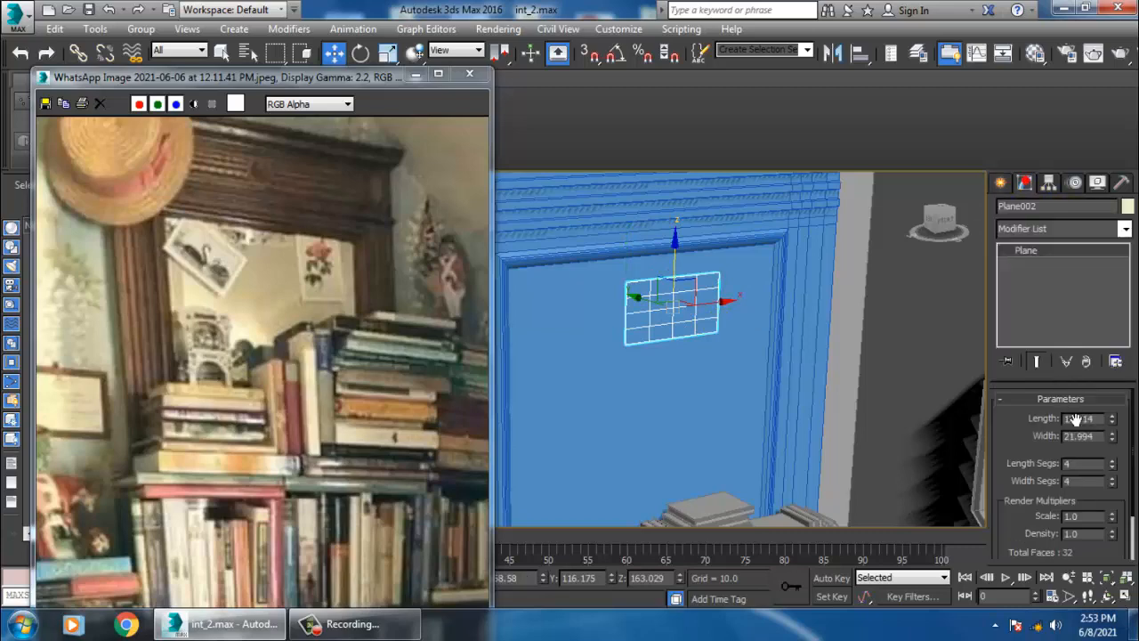
{"action": "type", "text": "1"}
{"action": "key", "text": "Tab"}
{"action": "type", "text": "1"}
{"action": "key", "text": "Return"}
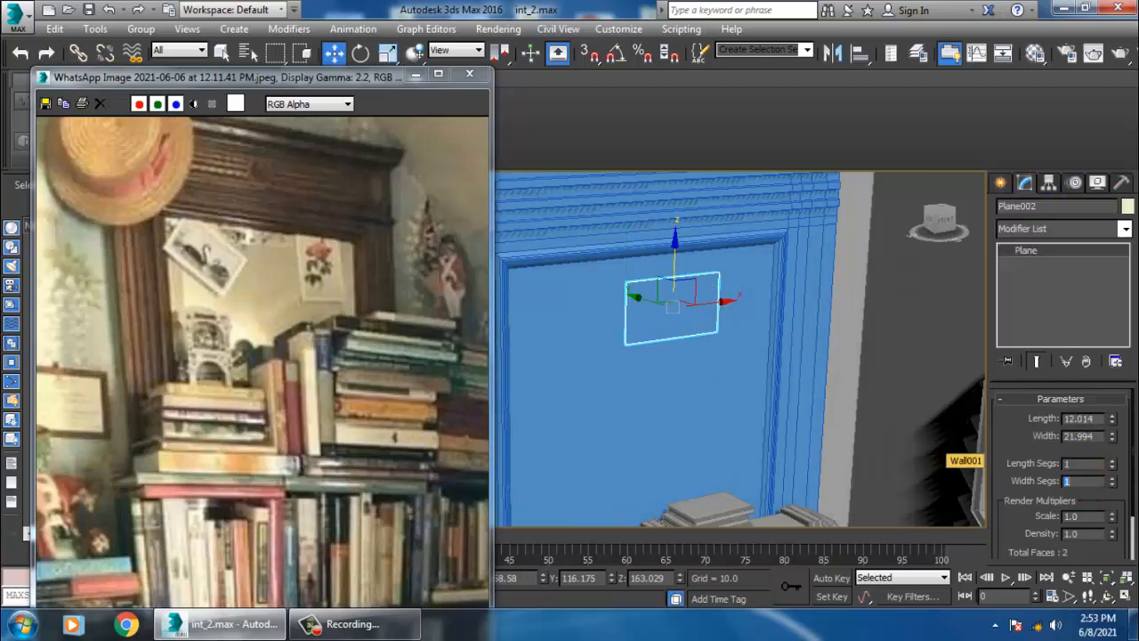
{"action": "scroll", "coordinate": [664, 326], "scroll_direction": "up", "scroll_amount": 3}
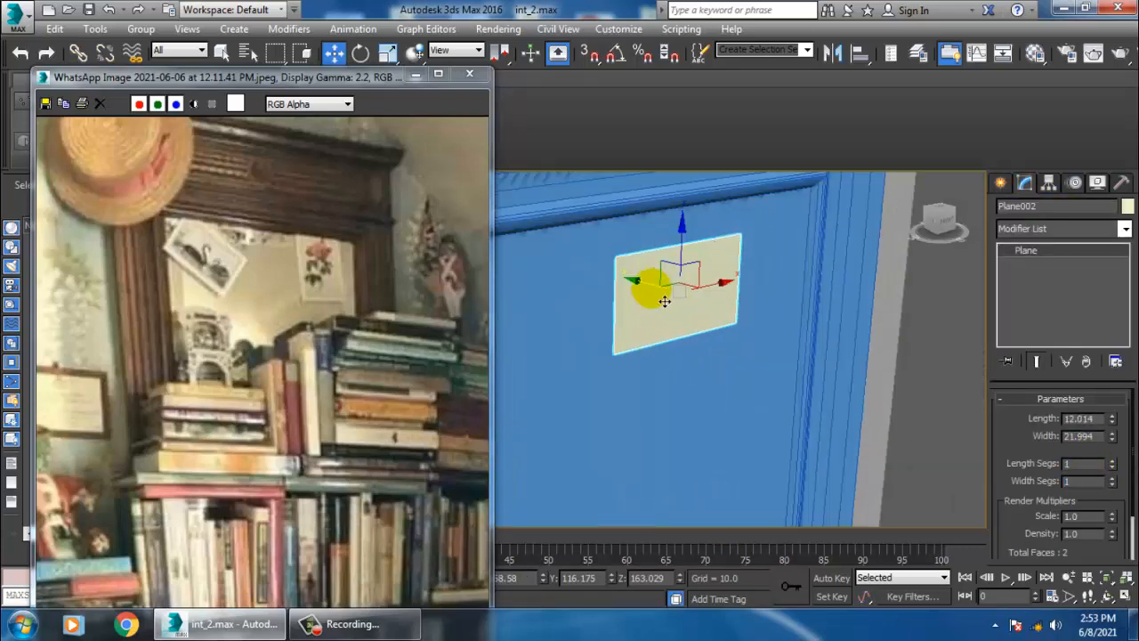
- Tilt the small picture plane slightly and reposition it against the bookshelf's recessed back panel
{"action": "key", "text": "e"}
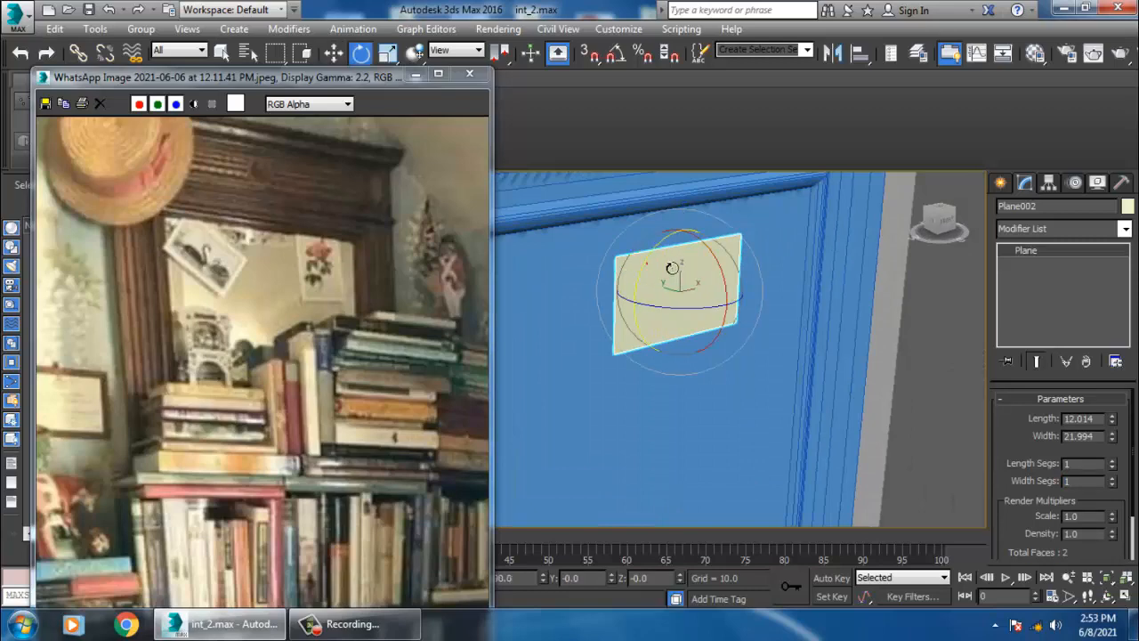
{"action": "left_click_drag", "start_coordinate": [672, 268], "coordinate": [696, 252]}
{"action": "key", "text": "w"}
{"action": "middle_click_drag", "start_coordinate": [696, 252], "coordinate": [723, 284], "text": "alt"}
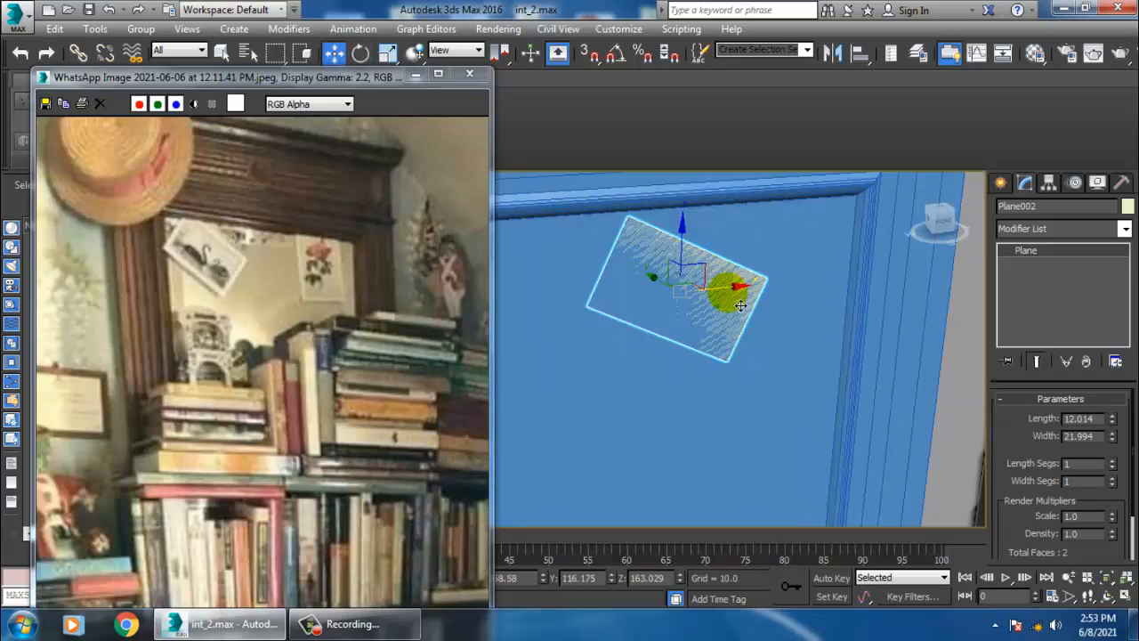
{"action": "left_click_drag", "start_coordinate": [738, 305], "coordinate": [571, 301]}
{"action": "middle_click_drag", "start_coordinate": [636, 313], "coordinate": [717, 271], "text": "alt"}
{"action": "left_click_drag", "start_coordinate": [710, 271], "coordinate": [711, 259]}
{"action": "middle_click_drag", "start_coordinate": [717, 288], "coordinate": [694, 304], "text": "alt"}
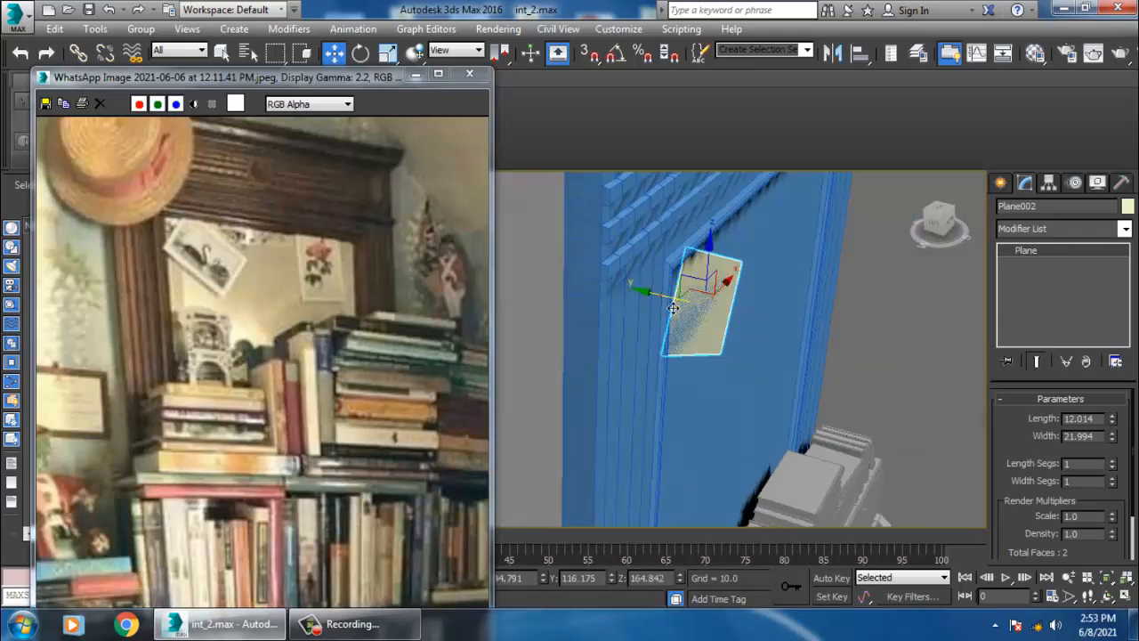
{"action": "left_click_drag", "start_coordinate": [673, 308], "coordinate": [677, 309]}
{"action": "middle_click_drag", "start_coordinate": [677, 309], "coordinate": [728, 321], "text": "alt"}
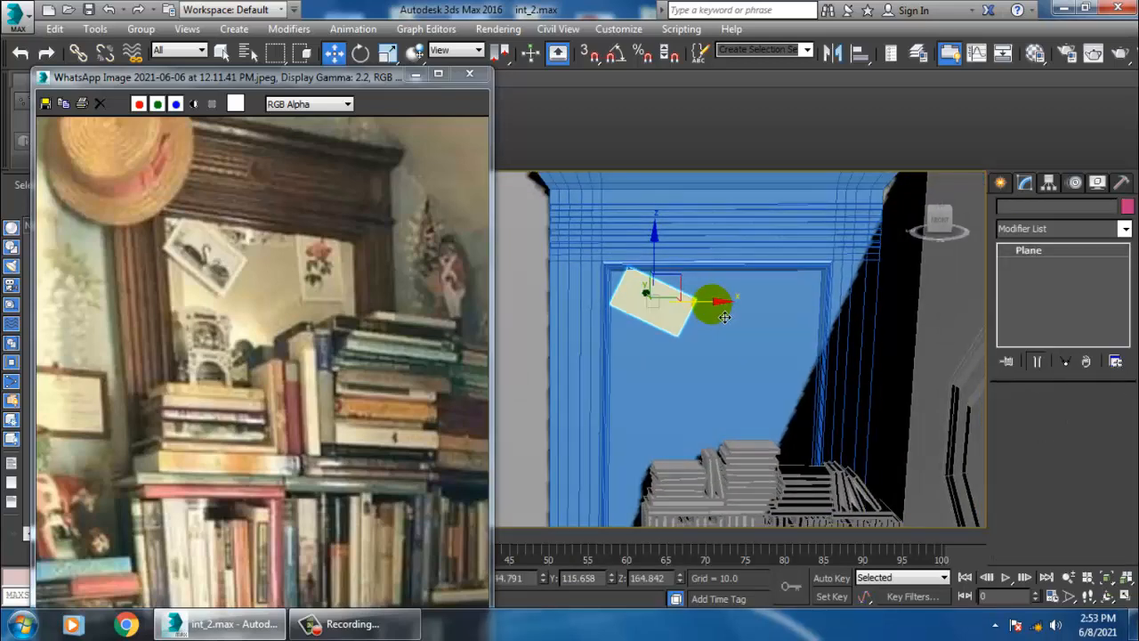
- Clone the picture plane as a copy, then rotate and place the copy to the right on the back panel
{"action": "left_click_drag", "start_coordinate": [728, 320], "coordinate": [868, 317], "text": "shift"}
{"action": "left_click", "coordinate": [562, 384]}
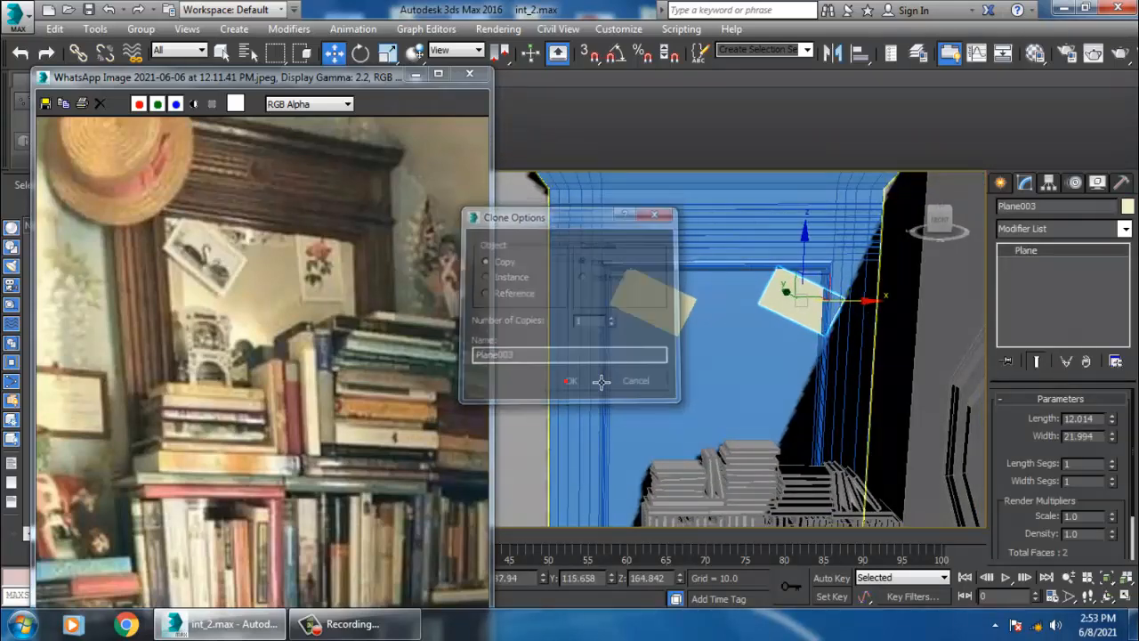
{"action": "key", "text": "e"}
{"action": "left_click_drag", "start_coordinate": [756, 292], "coordinate": [887, 224]}
{"action": "key", "text": "w"}
{"action": "left_click_drag", "start_coordinate": [869, 304], "coordinate": [859, 309]}
- Select all scene objects and assign them a single gray object color
{"action": "scroll", "coordinate": [825, 327], "scroll_direction": "down", "scroll_amount": 4}
{"action": "mouse_move", "coordinate": [763, 331]}
{"action": "middle_mouse_down", "text": "alt"}
{"action": "mouse_move", "coordinate": [825, 327]}
{"action": "mouse_move", "coordinate": [741, 329]}
{"action": "middle_mouse_up", "text": "alt"}
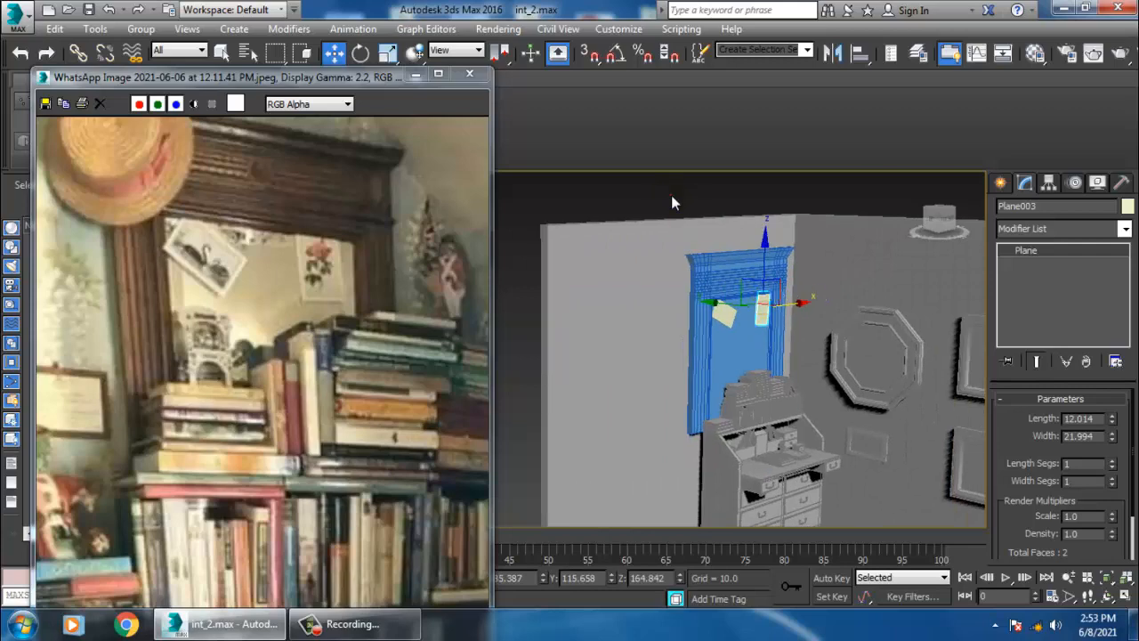
{"action": "left_click", "coordinate": [671, 195]}
{"action": "key", "text": "ctrl+a"}
{"action": "left_click", "coordinate": [1129, 207]}
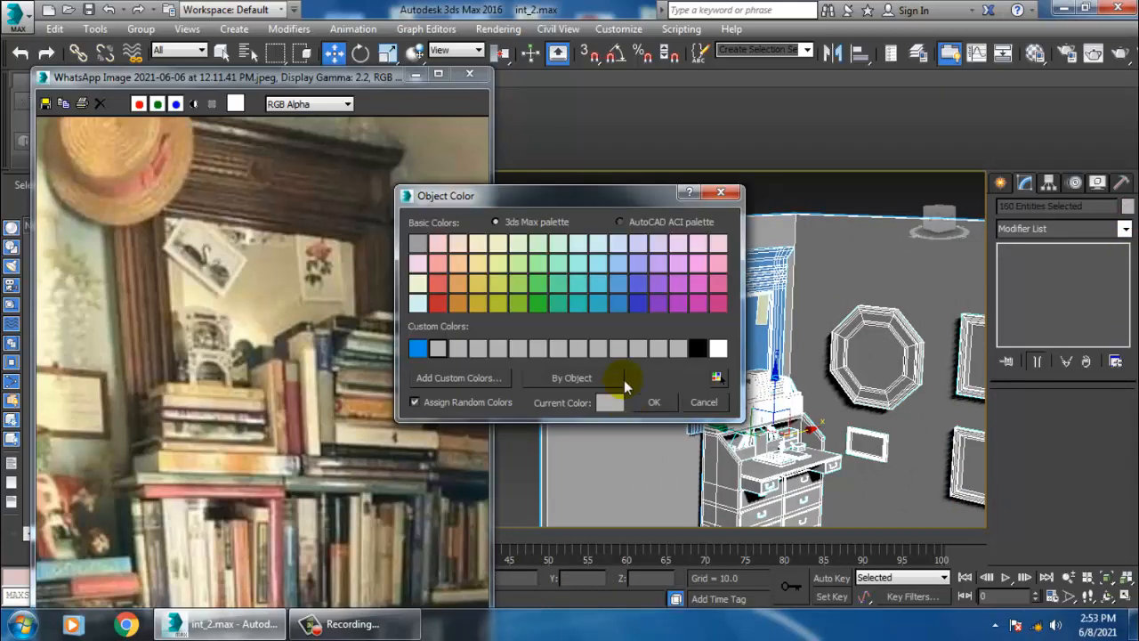
{"action": "left_click", "coordinate": [655, 403]}
{"action": "left_click", "coordinate": [795, 202]}
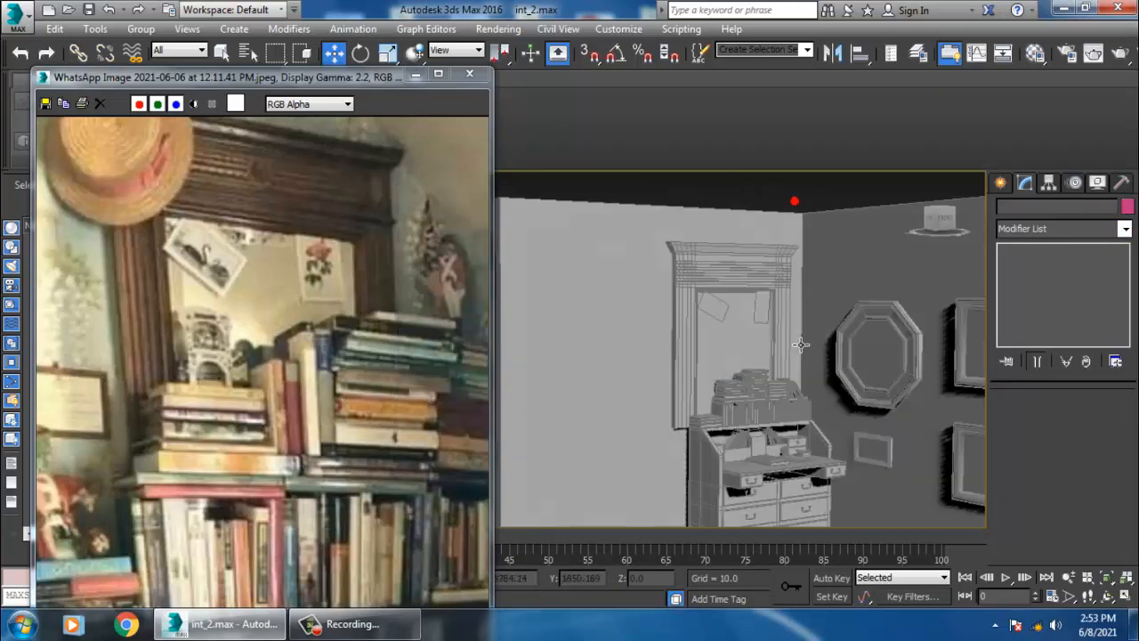
- Move the second picture plane slightly up on the bookshelf's back panel
{"action": "scroll", "coordinate": [792, 365], "scroll_direction": "up", "scroll_amount": 5}
{"action": "scroll", "coordinate": [779, 372], "scroll_direction": "up", "scroll_amount": 1}
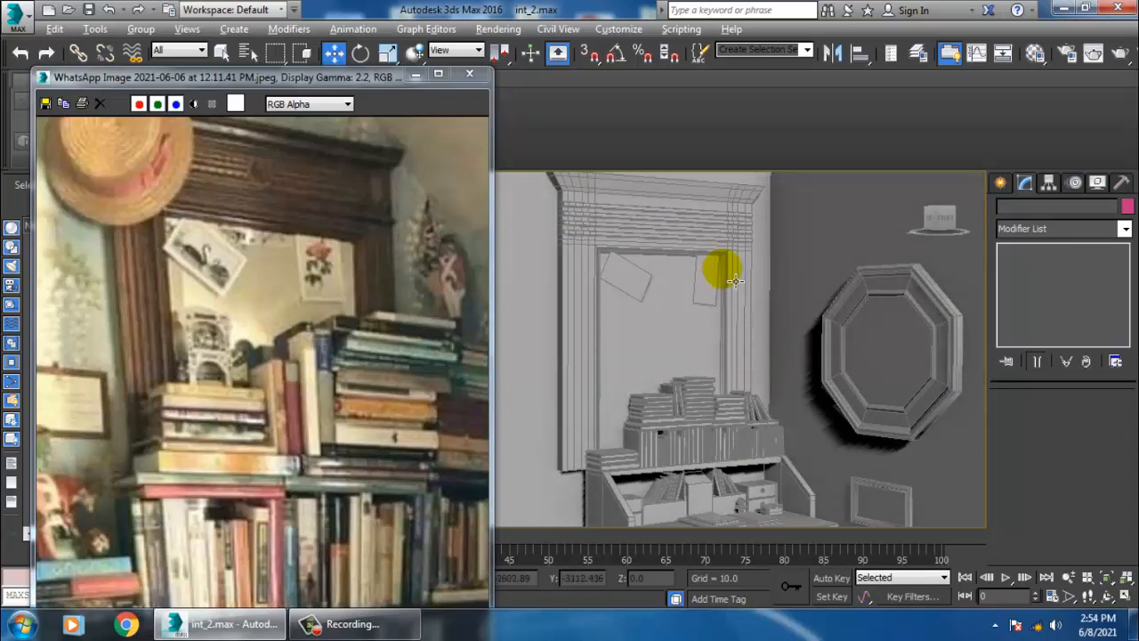
{"action": "scroll", "coordinate": [733, 283], "scroll_direction": "up", "scroll_amount": 4}
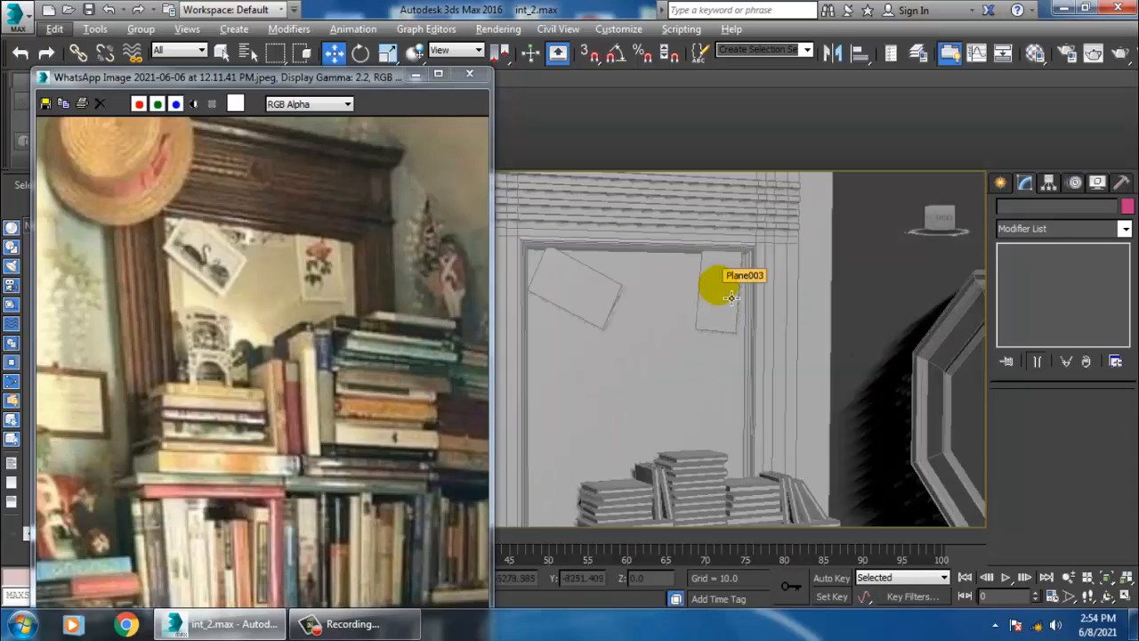
{"action": "left_click", "coordinate": [731, 326]}
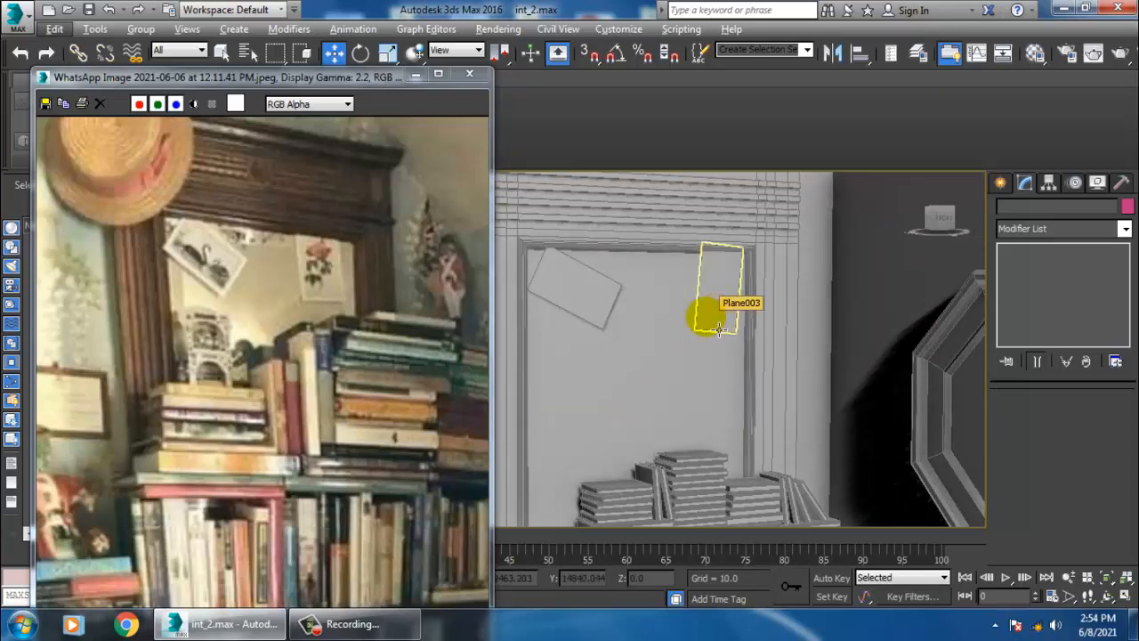
{"action": "middle_click_drag", "start_coordinate": [718, 412], "coordinate": [696, 366]}
{"action": "scroll", "coordinate": [697, 370], "scroll_direction": "down", "scroll_amount": 4}
{"action": "middle_click_drag", "start_coordinate": [783, 392], "coordinate": [721, 380]}
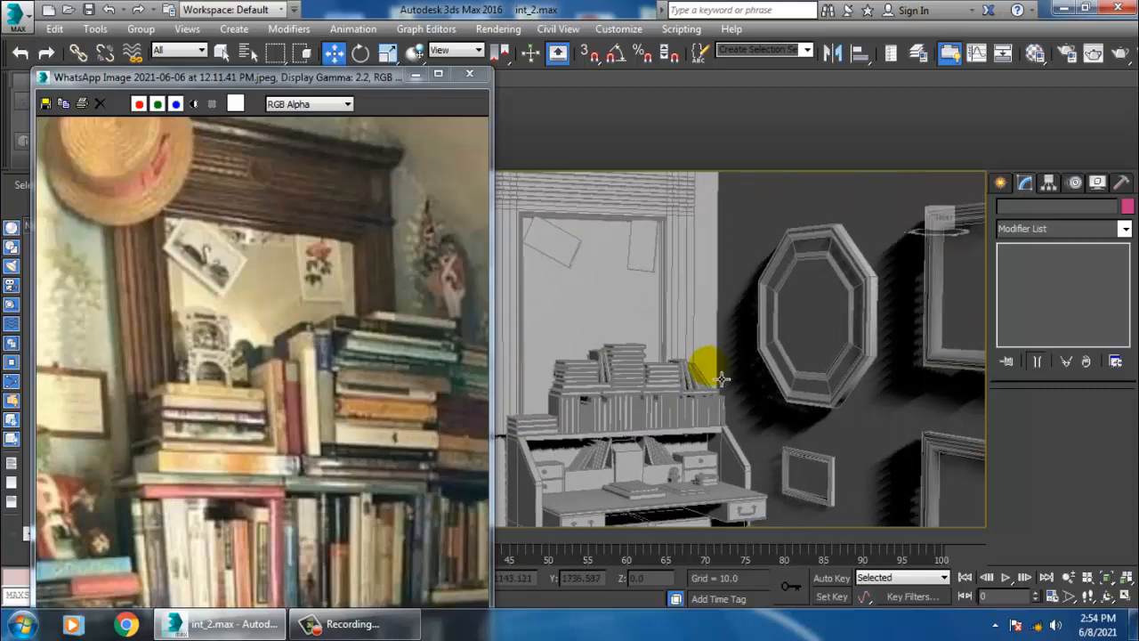
- Hide the reference image, switch to expert mode, and move the octagonal frame left toward the bookshelf
{"action": "left_click", "coordinate": [420, 77]}
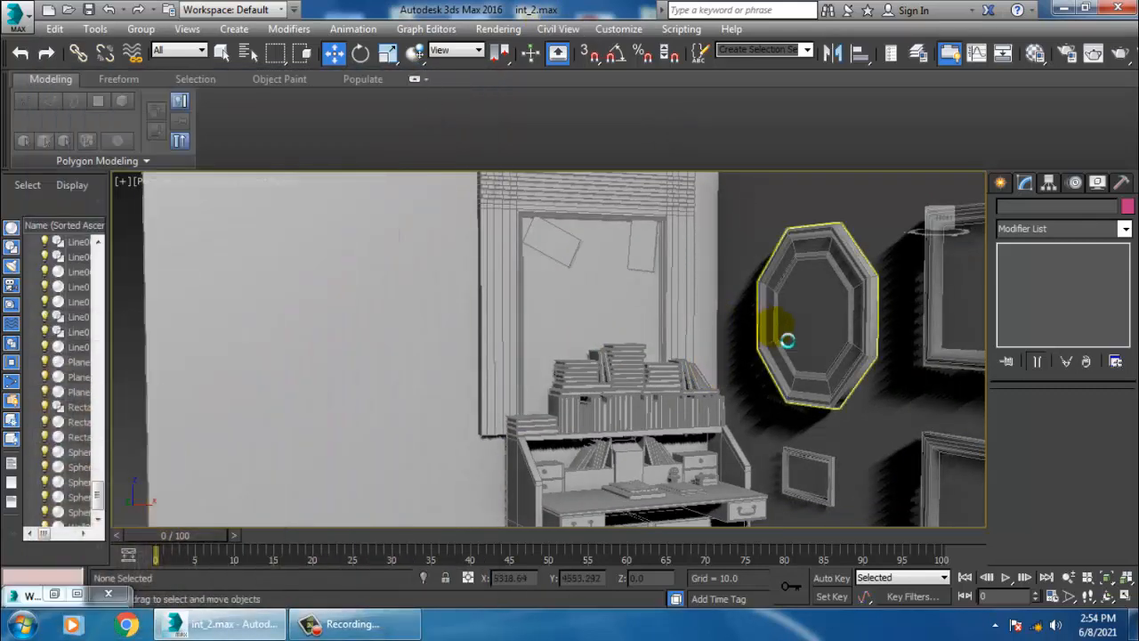
{"action": "middle_click_drag", "start_coordinate": [788, 340], "coordinate": [811, 366]}
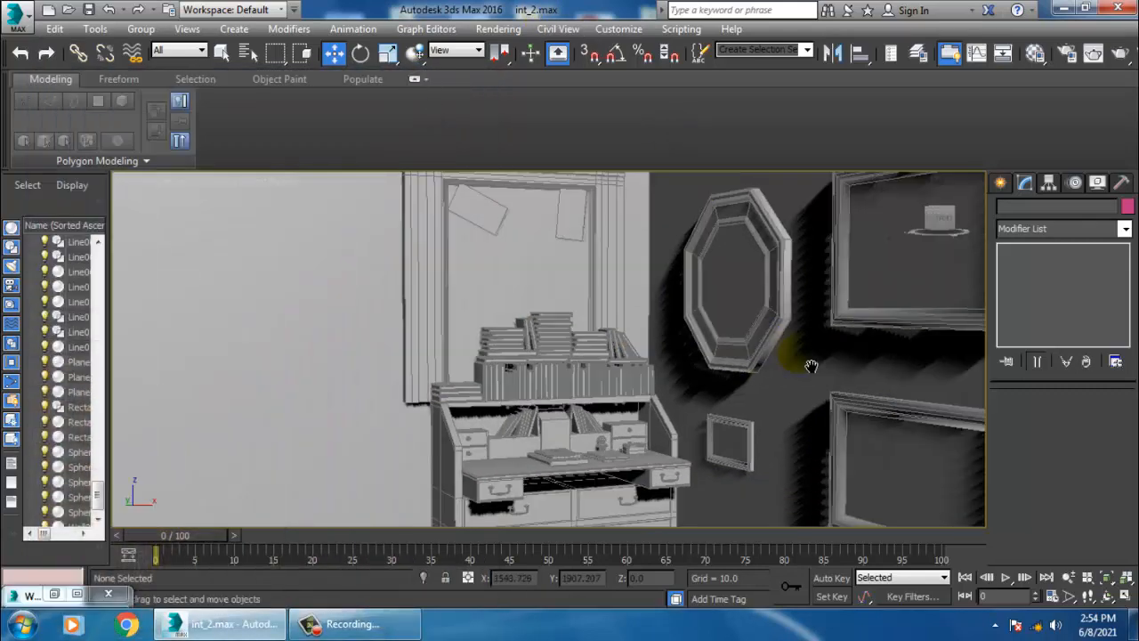
{"action": "left_click", "coordinate": [51, 80]}
{"action": "middle_click_drag", "start_coordinate": [733, 453], "coordinate": [869, 400]}
{"action": "key", "text": "ctrl+x"}
{"action": "middle_click_drag", "start_coordinate": [890, 356], "coordinate": [956, 366], "text": "alt"}
{"action": "left_click", "coordinate": [974, 271]}
{"action": "middle_click_drag", "start_coordinate": [974, 271], "coordinate": [925, 331], "text": "alt"}
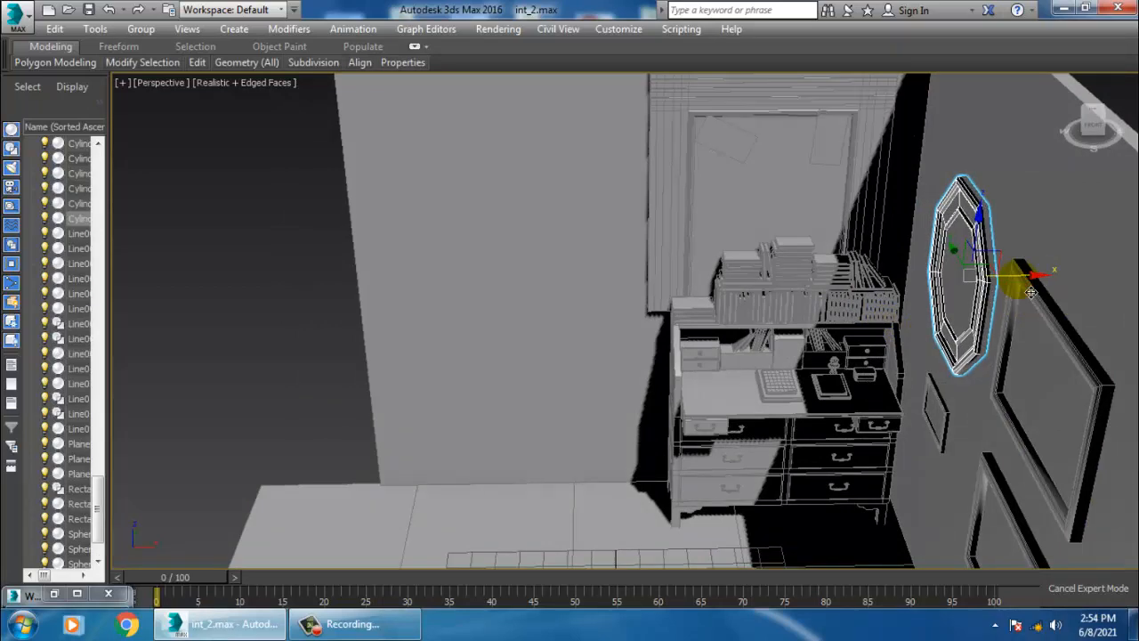
{"action": "middle_click_drag", "start_coordinate": [1031, 292], "coordinate": [875, 339], "text": "alt"}
- Select the octagonal frame together with the other wall frames and shift them slightly left
{"action": "left_click", "coordinate": [903, 422], "text": "ctrl"}
{"action": "left_click", "coordinate": [1093, 324], "text": "ctrl"}
{"action": "left_click", "coordinate": [1104, 423], "text": "ctrl"}
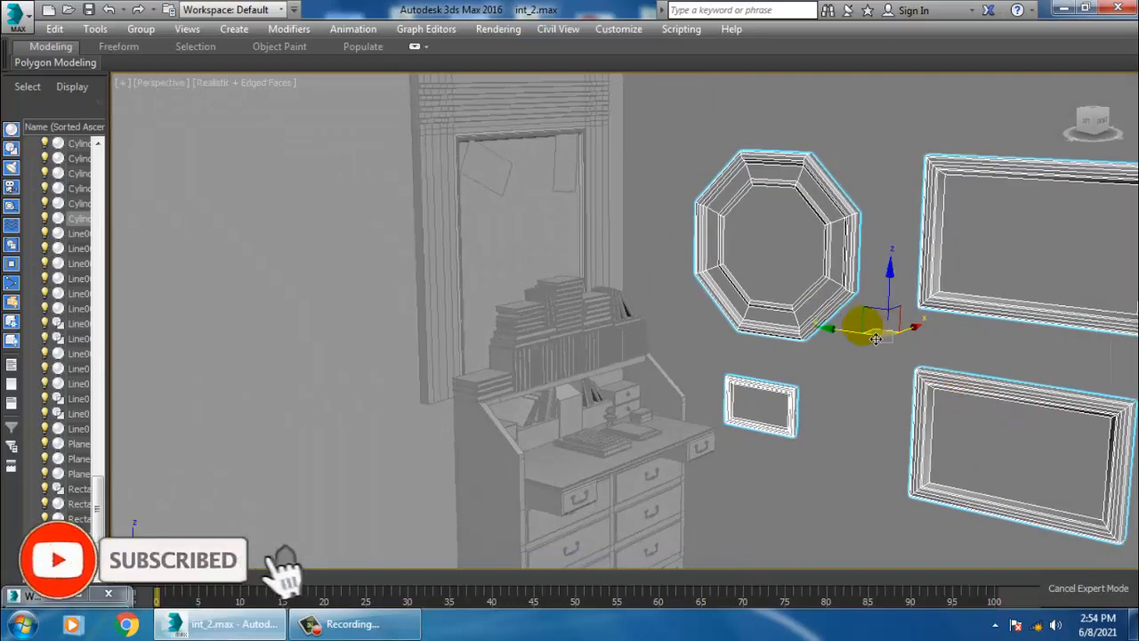
{"action": "mouse_move", "coordinate": [876, 339]}
{"action": "left_mouse_down"}
{"action": "mouse_move", "coordinate": [837, 337]}
{"action": "mouse_move", "coordinate": [868, 339]}
{"action": "mouse_move", "coordinate": [854, 341]}
{"action": "left_mouse_up"}
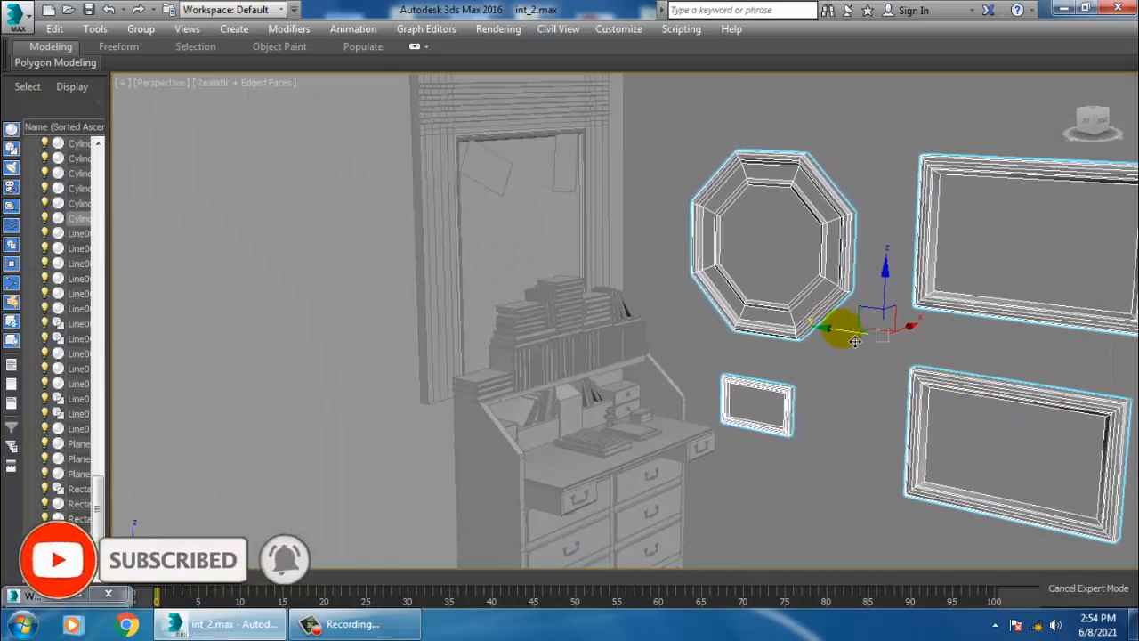
- Select the two large rectangular frames and move them left toward the octagonal frame
{"action": "left_click", "coordinate": [890, 272]}
{"action": "left_click", "coordinate": [926, 294]}
{"action": "left_click", "coordinate": [979, 378], "text": "ctrl"}
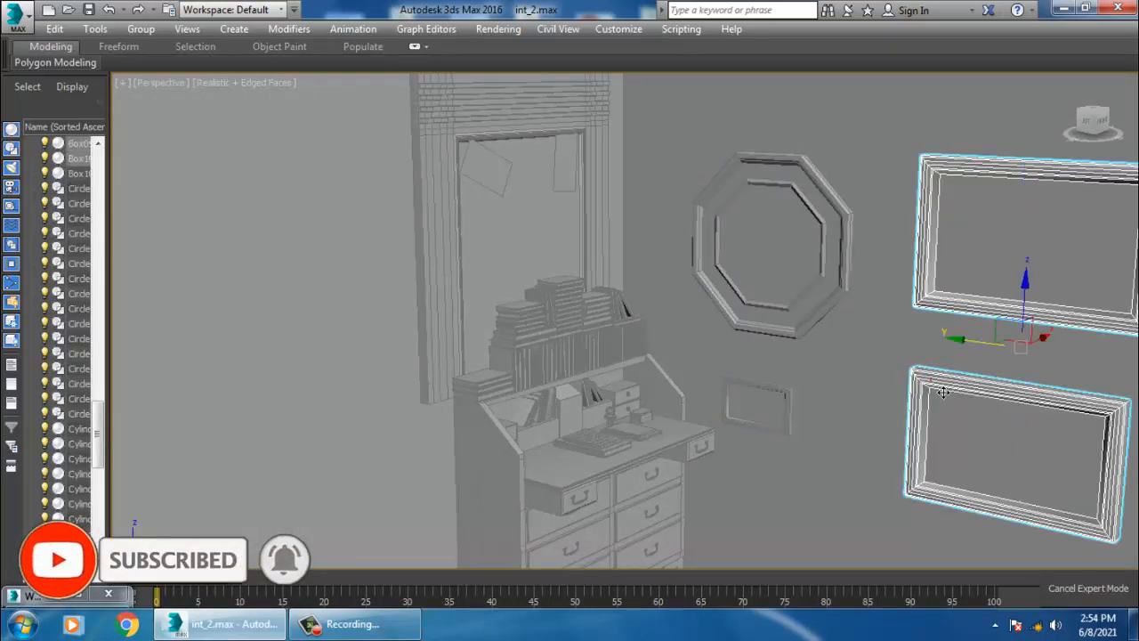
{"action": "middle_click_drag", "start_coordinate": [984, 360], "coordinate": [915, 355], "text": "alt"}
{"action": "scroll", "coordinate": [914, 374], "scroll_direction": "up", "scroll_amount": 1}
{"action": "scroll", "coordinate": [926, 323], "scroll_direction": "down", "scroll_amount": 1}
{"action": "scroll", "coordinate": [915, 355], "scroll_direction": "up", "scroll_amount": 1}
{"action": "mouse_move", "coordinate": [917, 347]}
{"action": "middle_mouse_down"}
{"action": "mouse_move", "coordinate": [895, 336]}
{"action": "mouse_move", "coordinate": [878, 353]}
{"action": "mouse_move", "coordinate": [916, 369]}
{"action": "middle_mouse_up"}
{"action": "scroll", "coordinate": [881, 358], "scroll_direction": "up", "scroll_amount": 3}
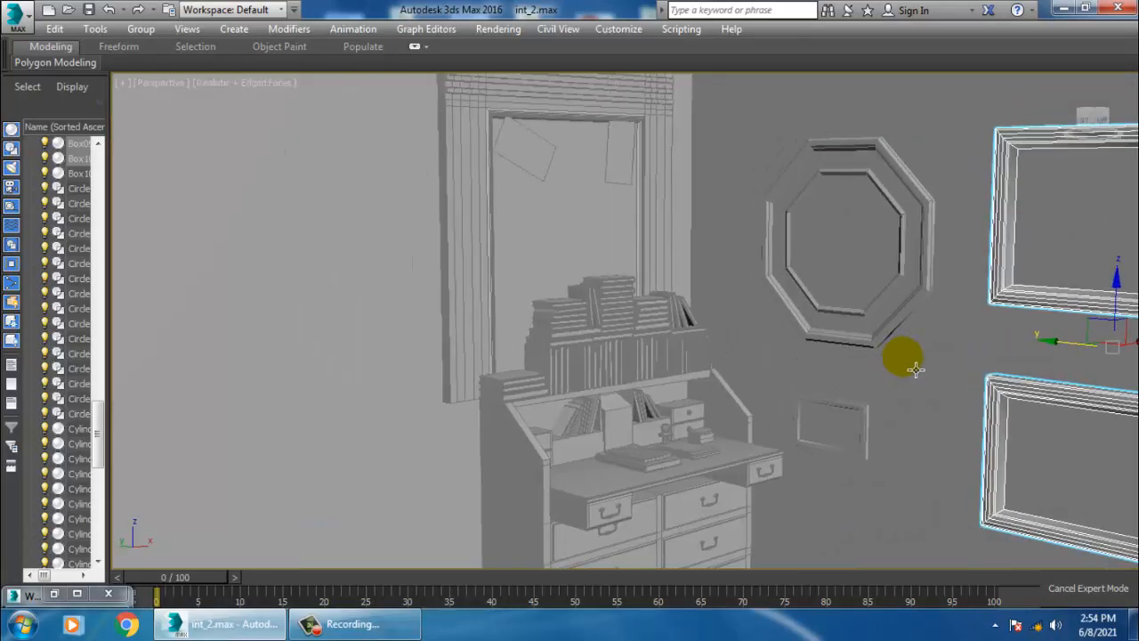